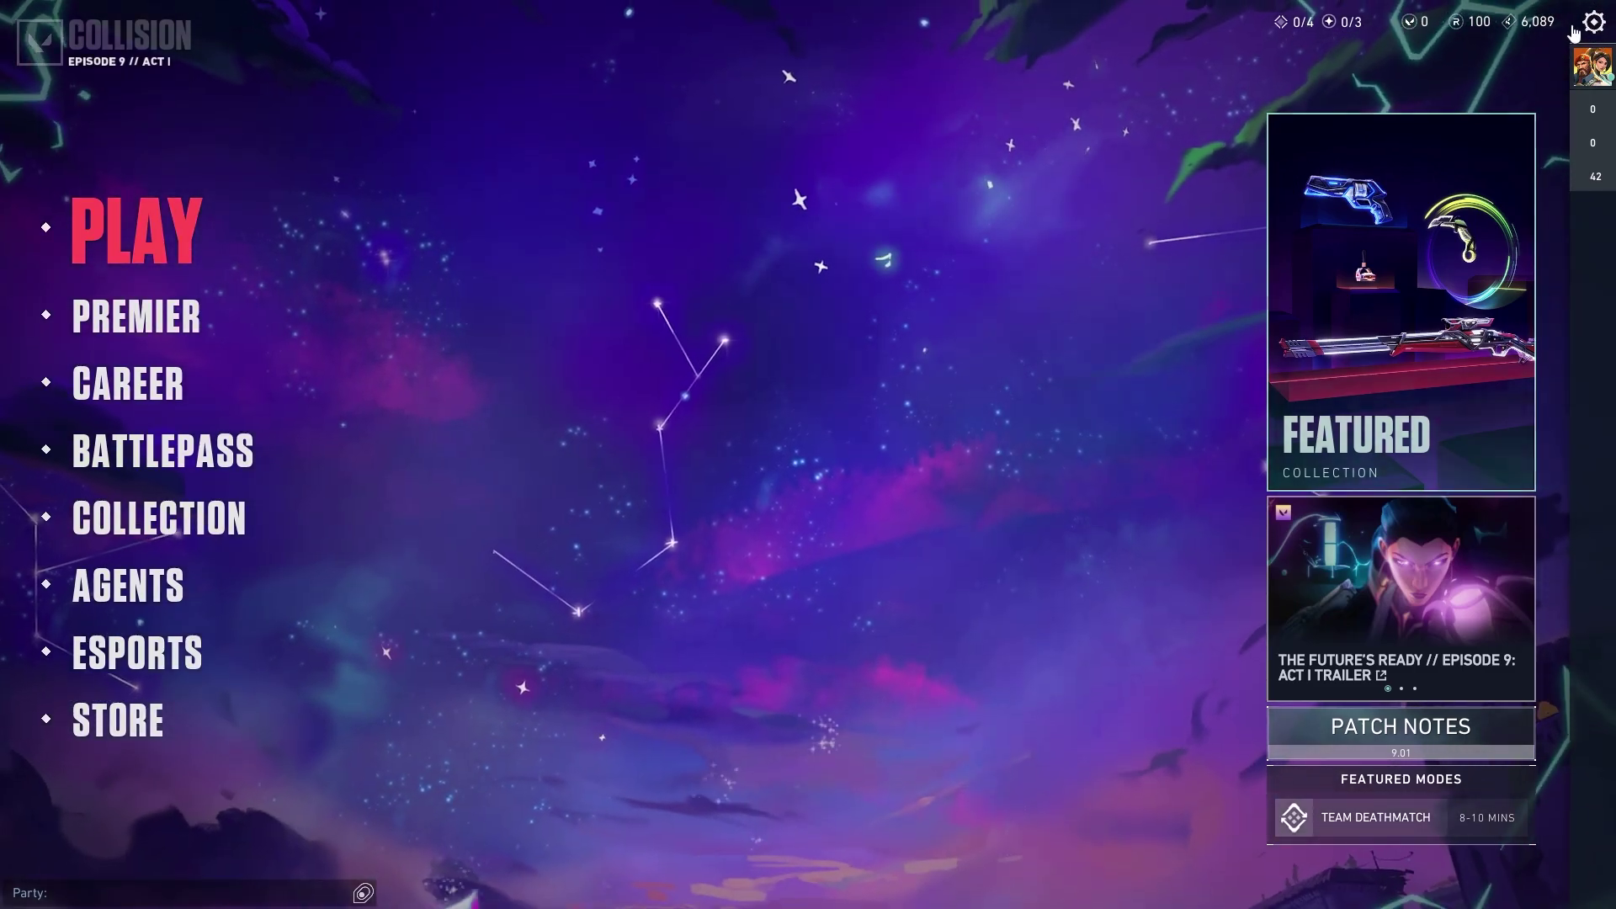
# Open VALORANT's system menu from the gear icon at the top right of the main menu.
pyautogui.click(1592, 34)
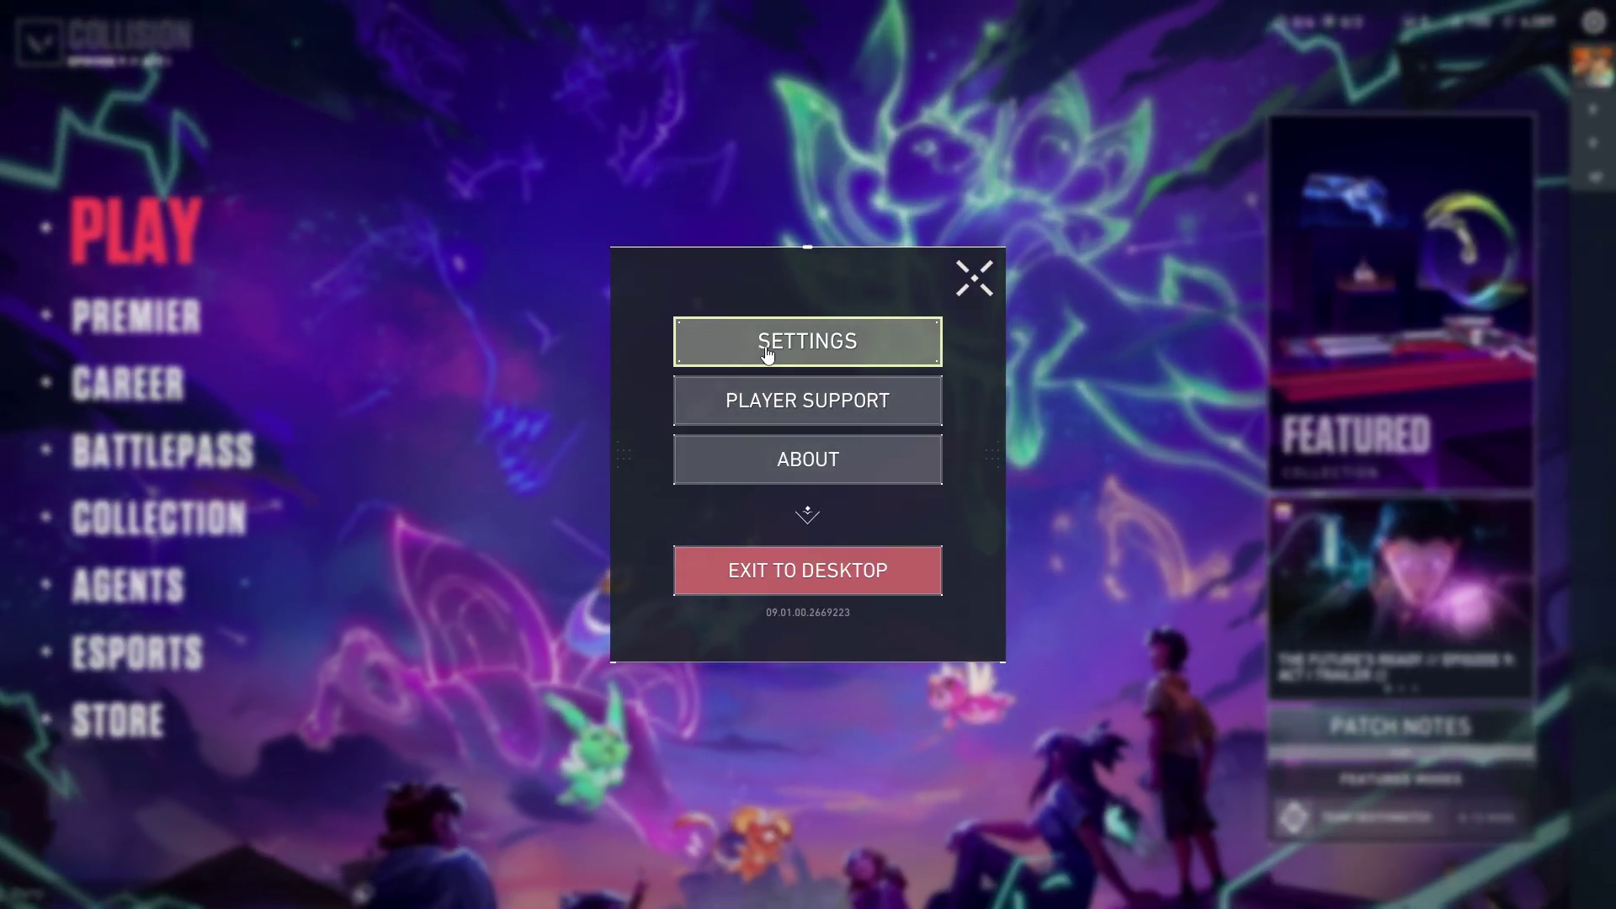
# Go to Settings > Video > Graphics Quality in VALORANT.
pyautogui.click(835, 369)
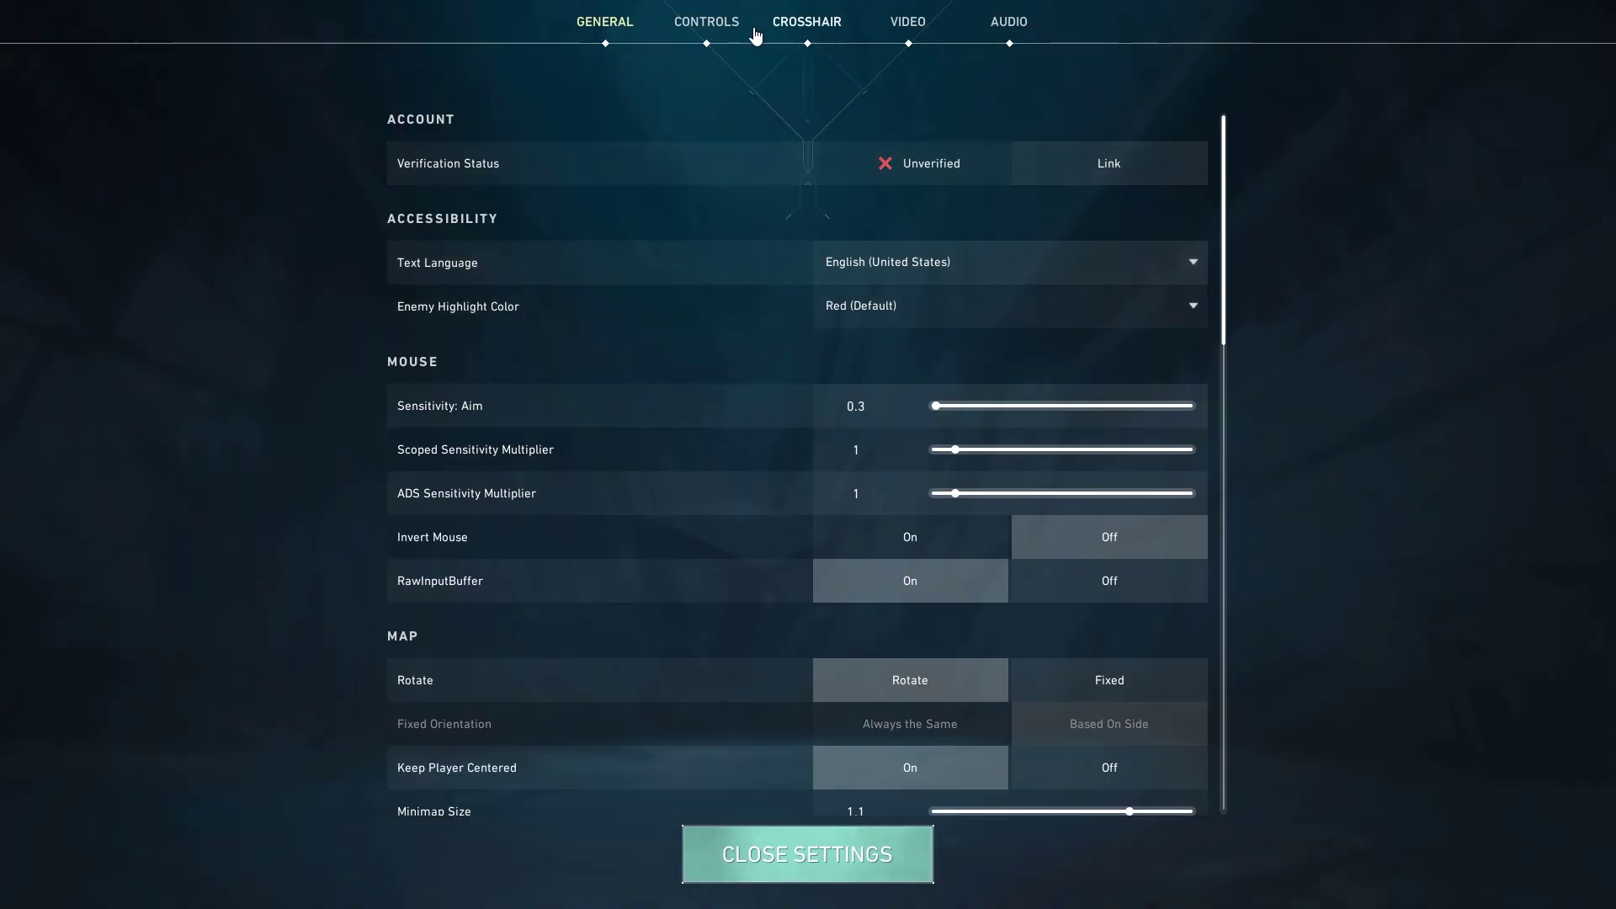
pyautogui.click(909, 34)
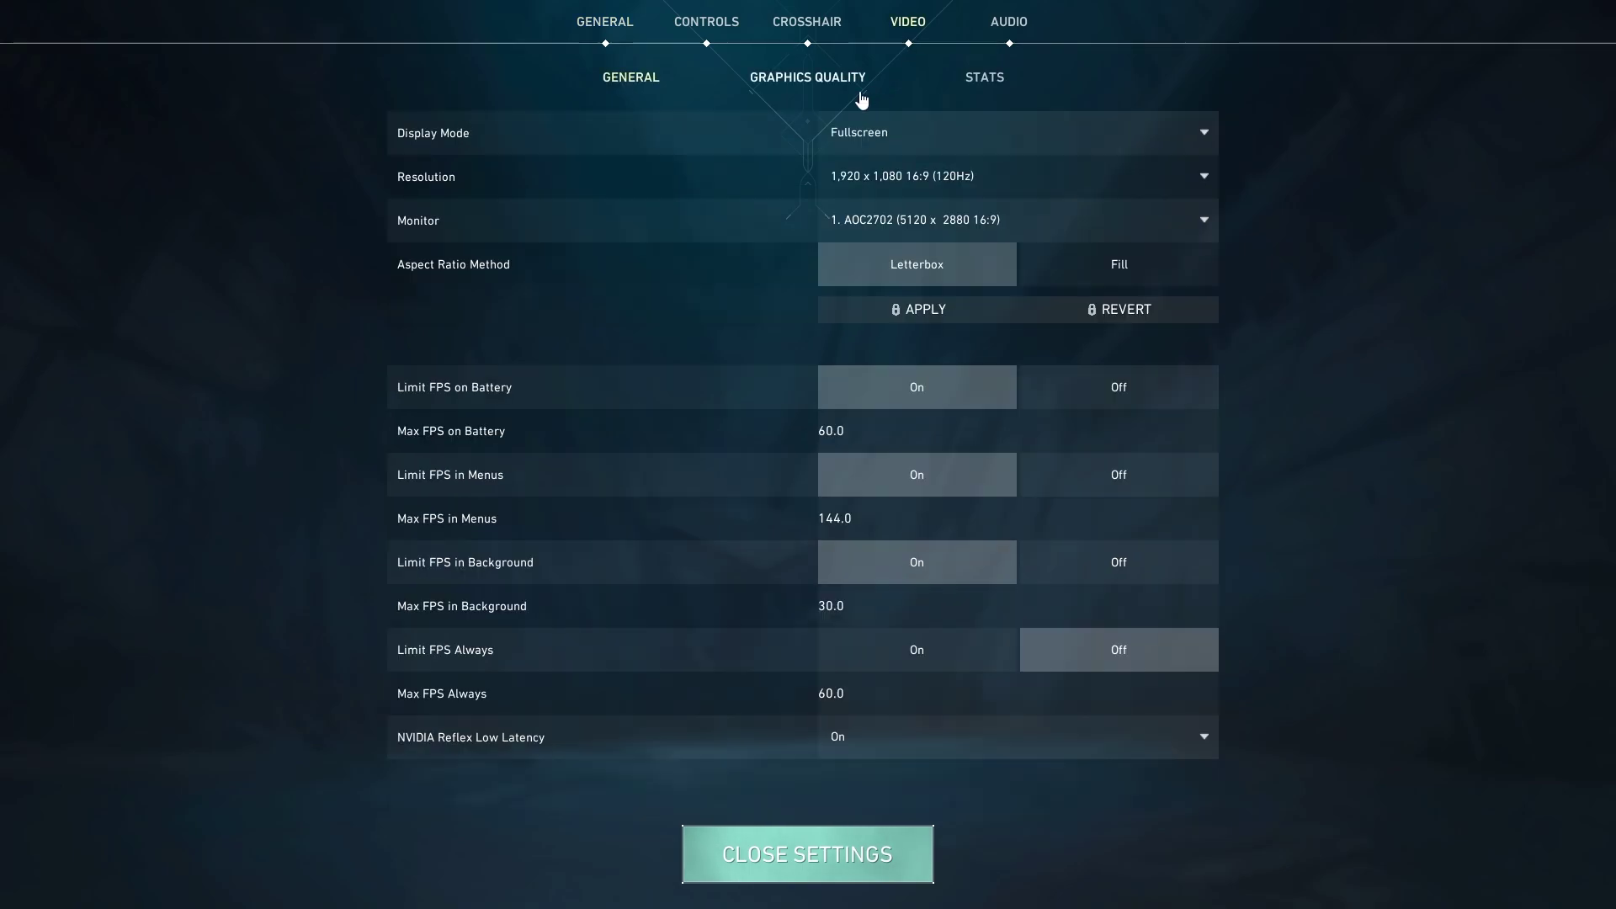
pyautogui.click(788, 82)
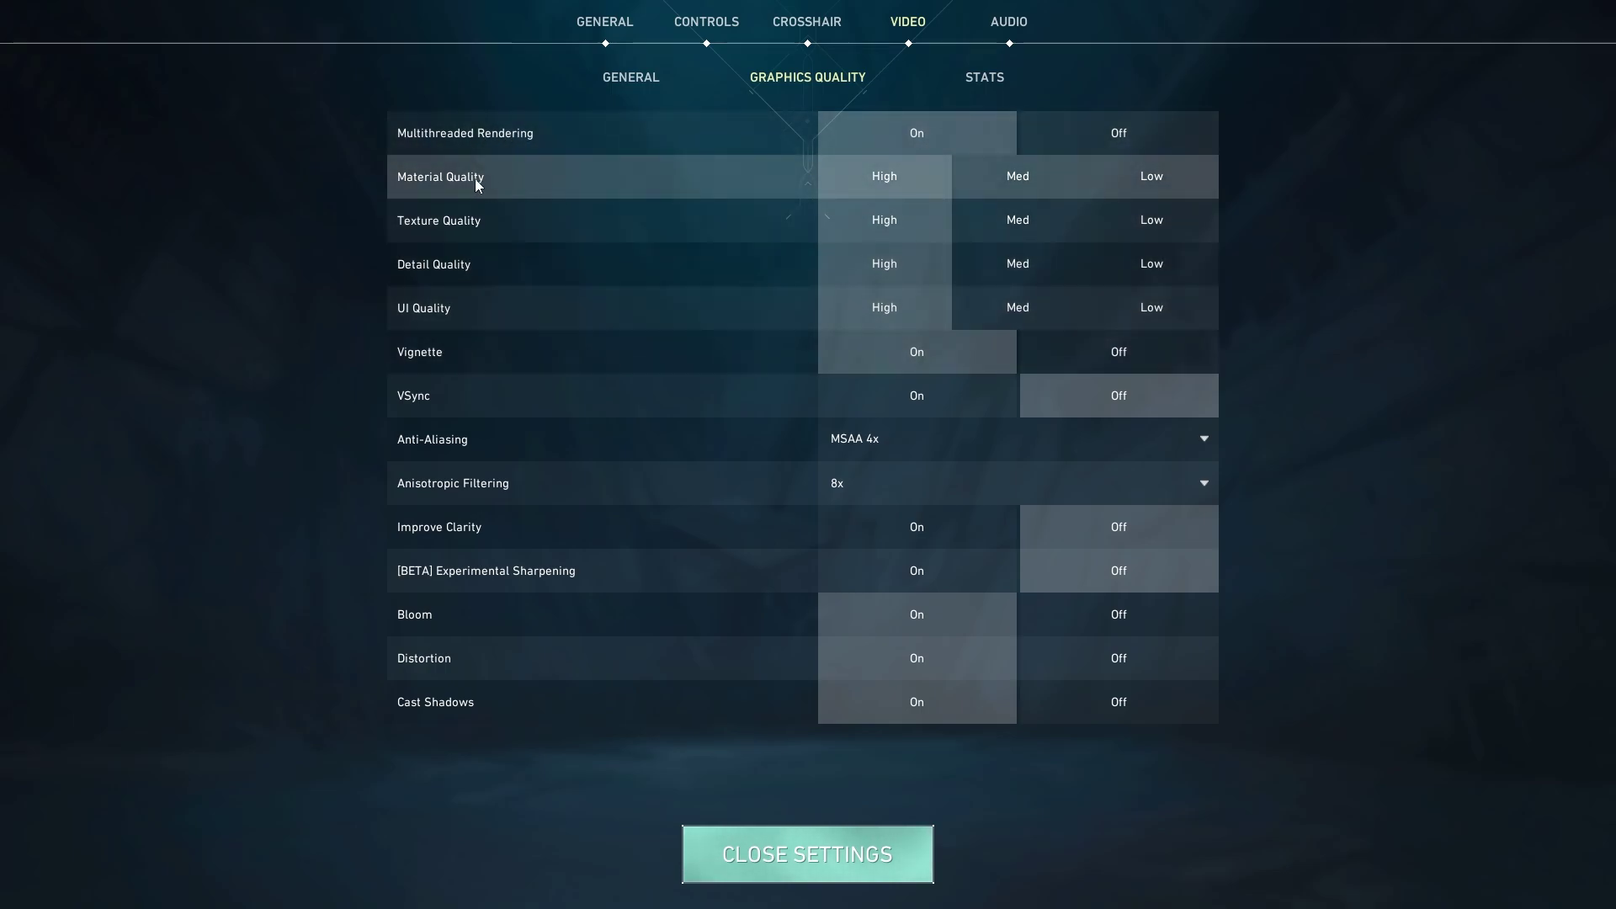
# Set Material Quality Low, Texture, Detail and UI Quality Med, and Vignette Off.
pyautogui.click(1155, 180)
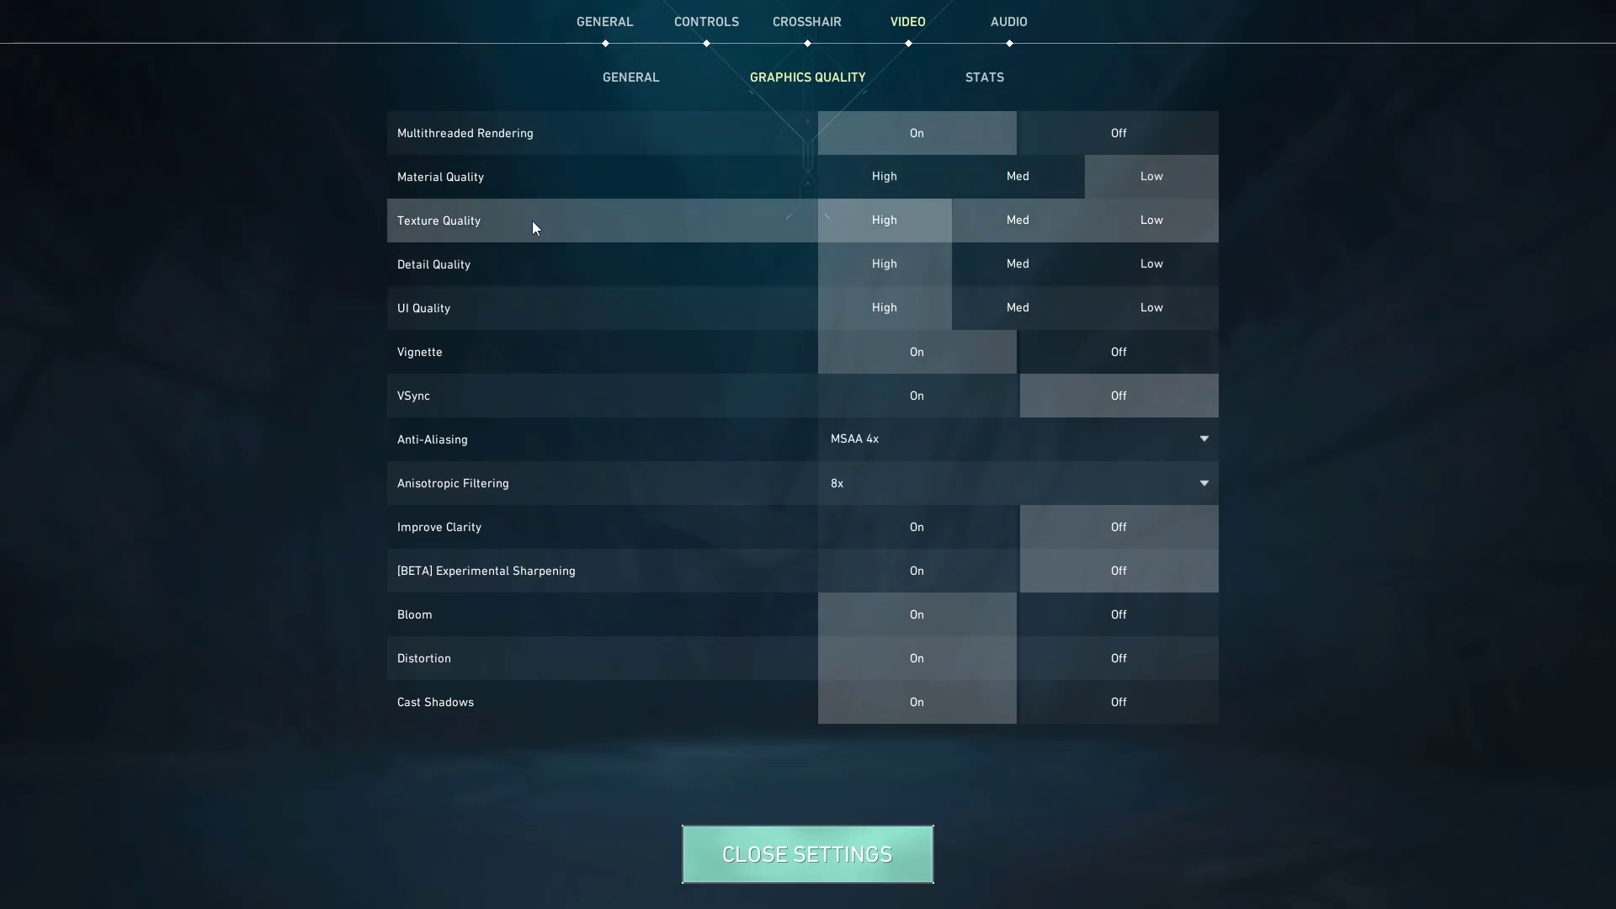
pyautogui.click(1004, 223)
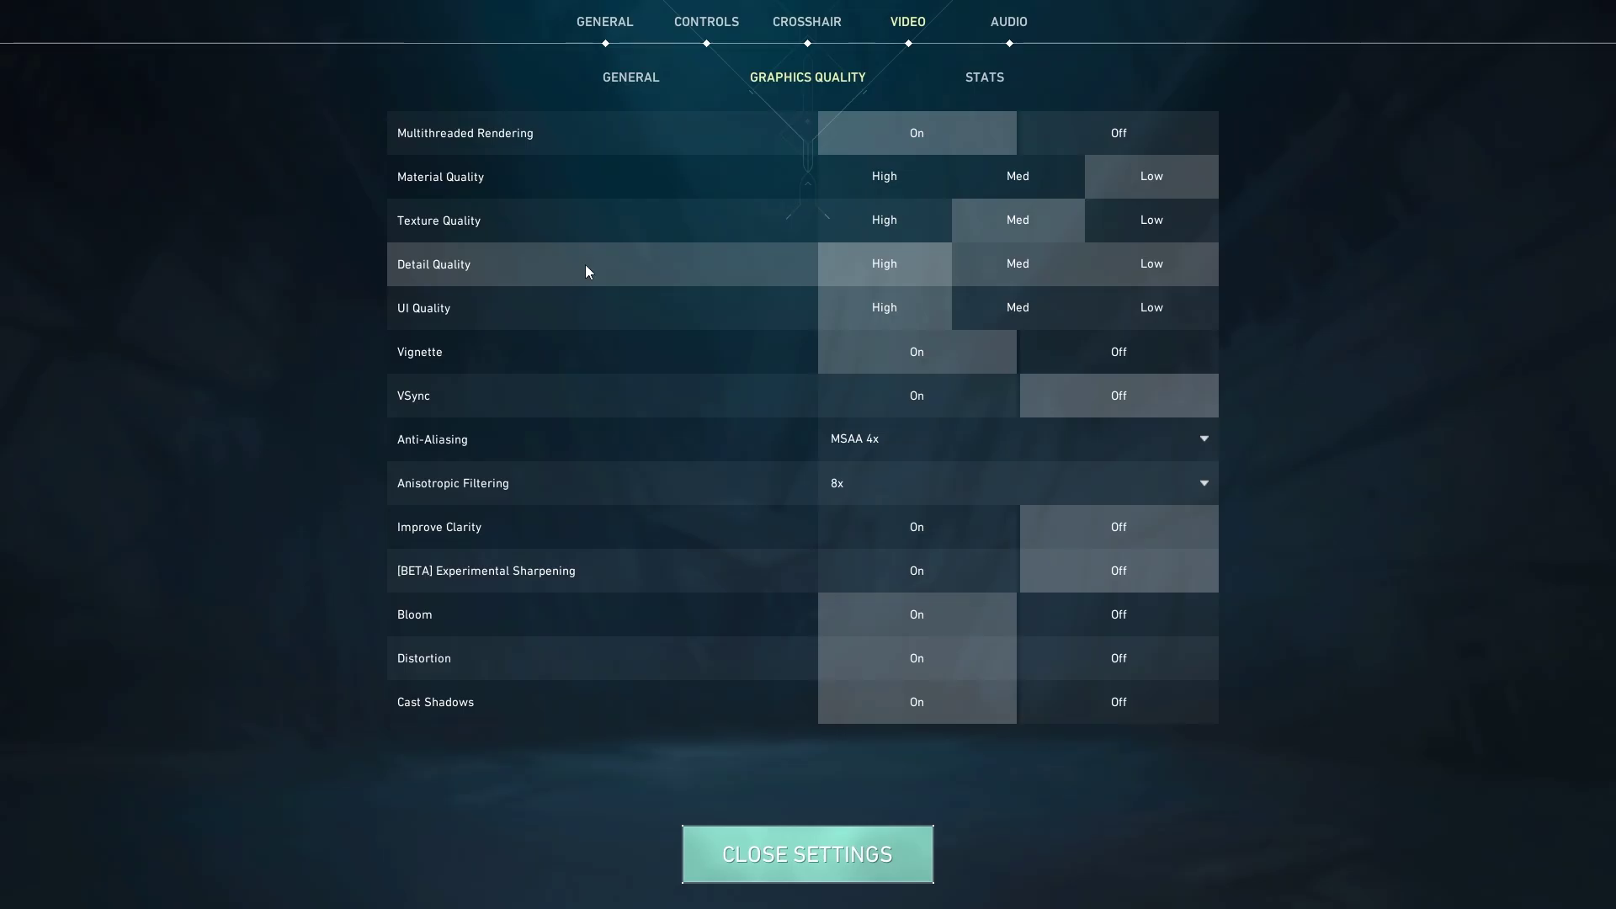
pyautogui.click(1025, 267)
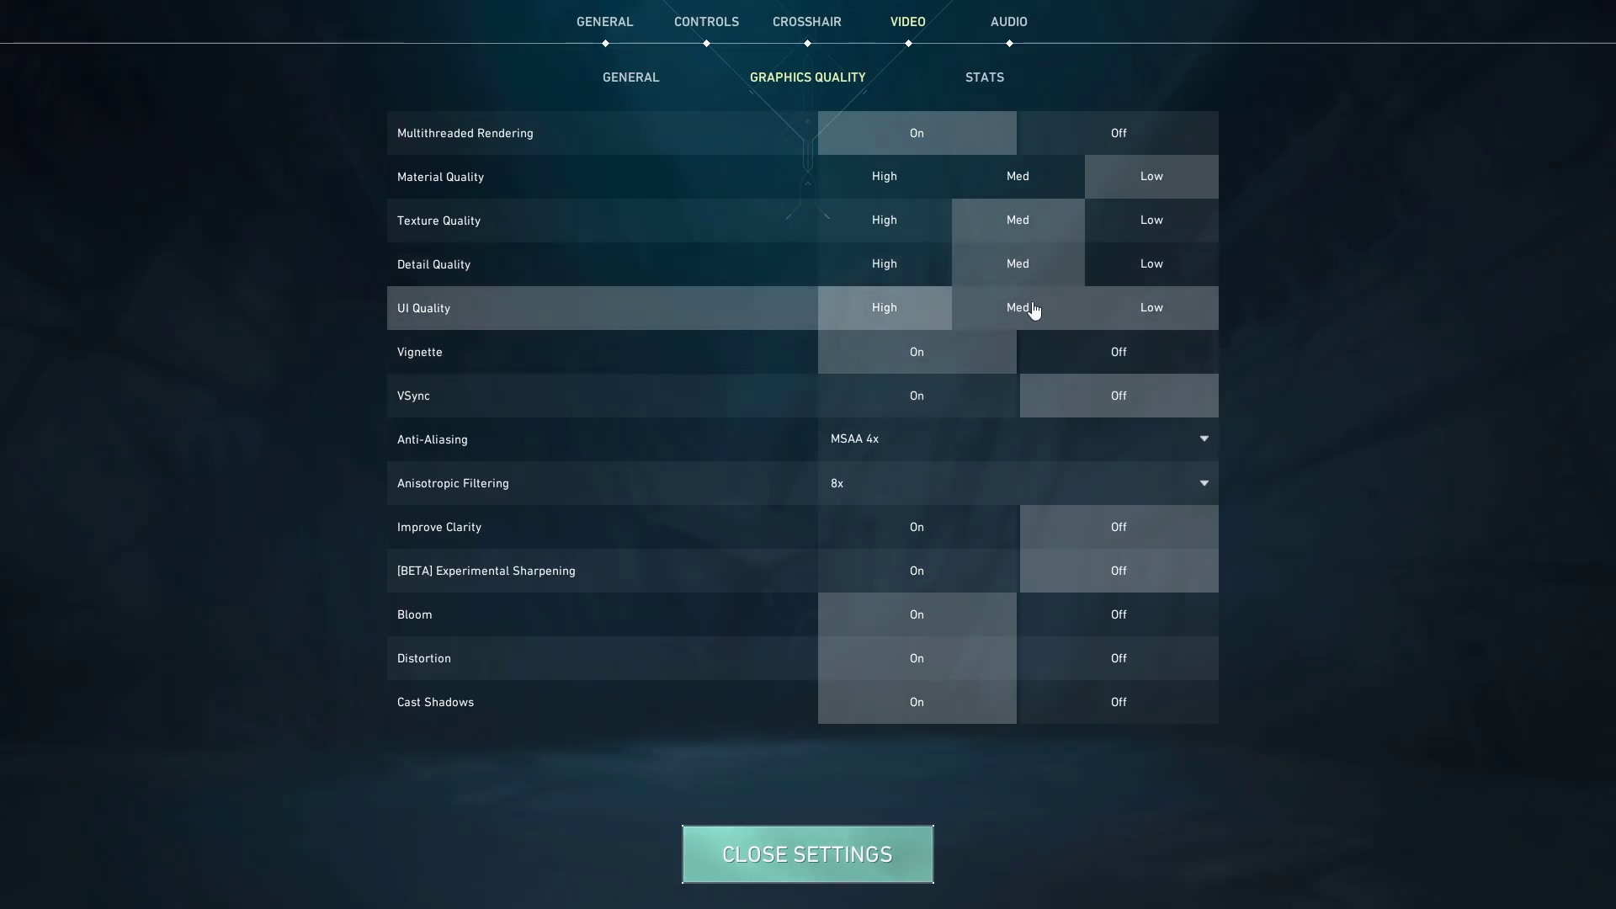
pyautogui.click(1033, 306)
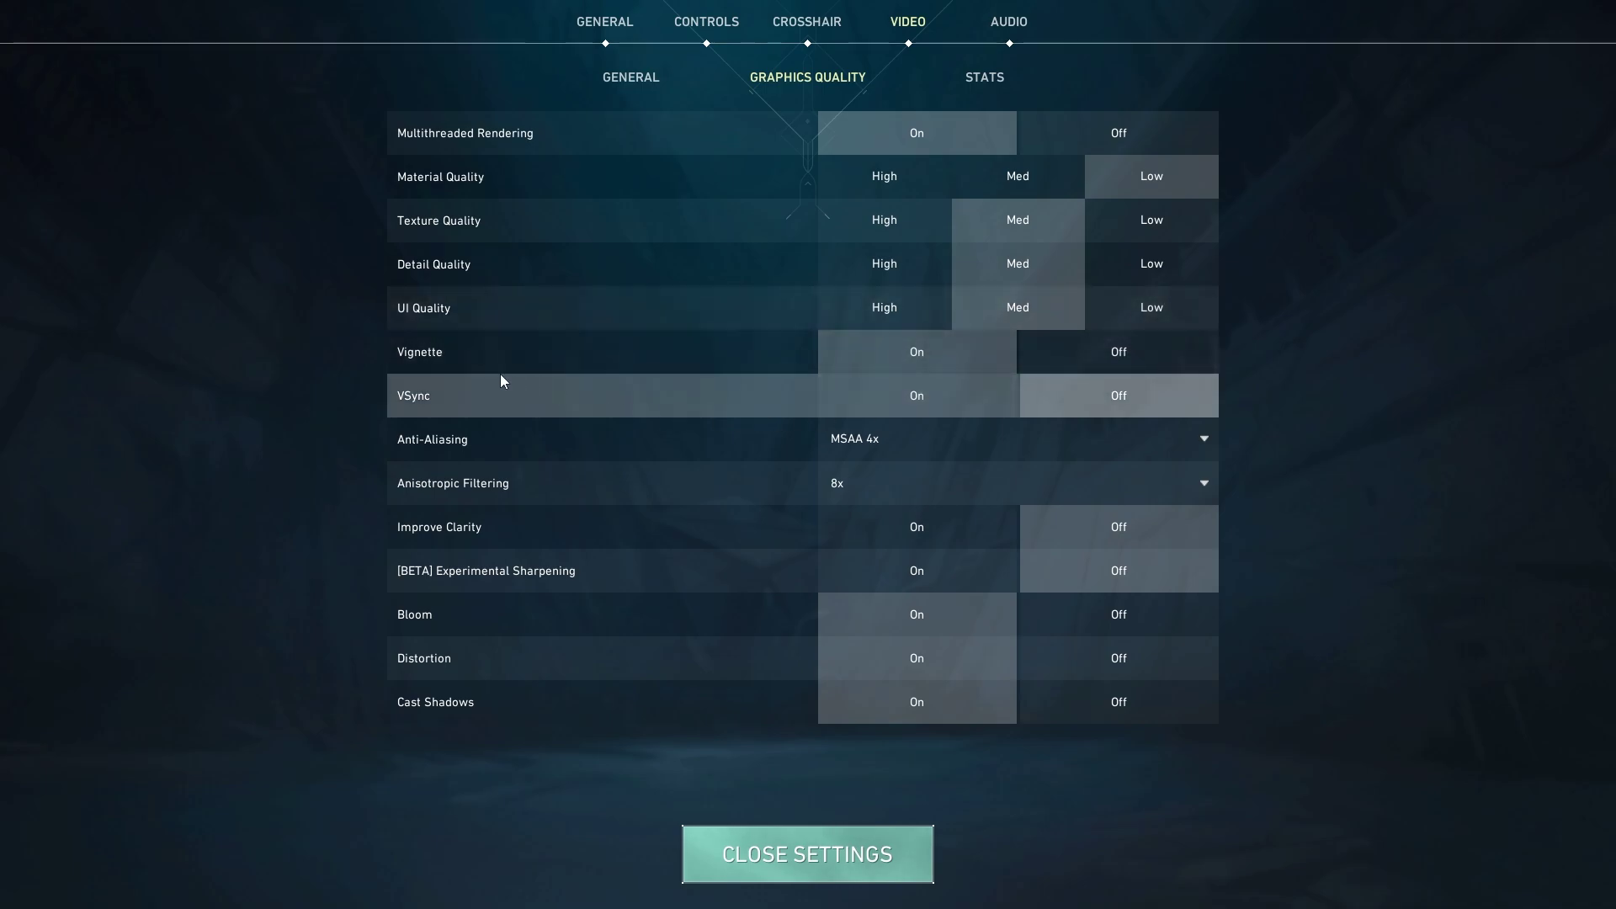
pyautogui.click(1134, 361)
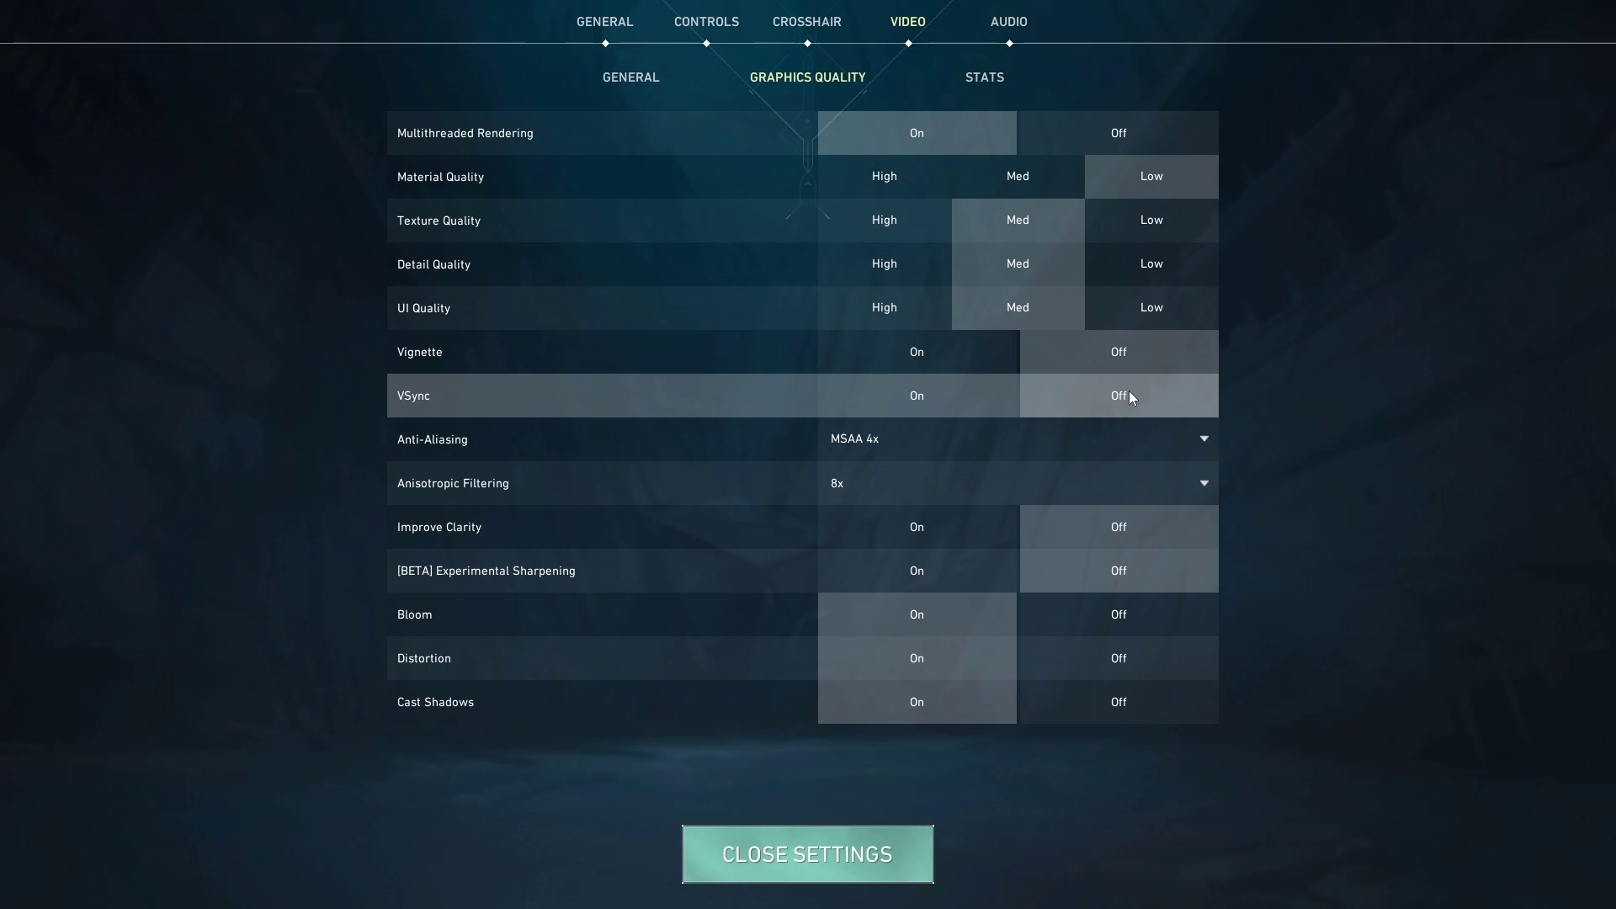
# Keep Anti-Aliasing at MSAA 4x, set Anisotropic Filtering 4x, and turn off Bloom, Distortion and Cast Shadows.
pyautogui.click(907, 438)
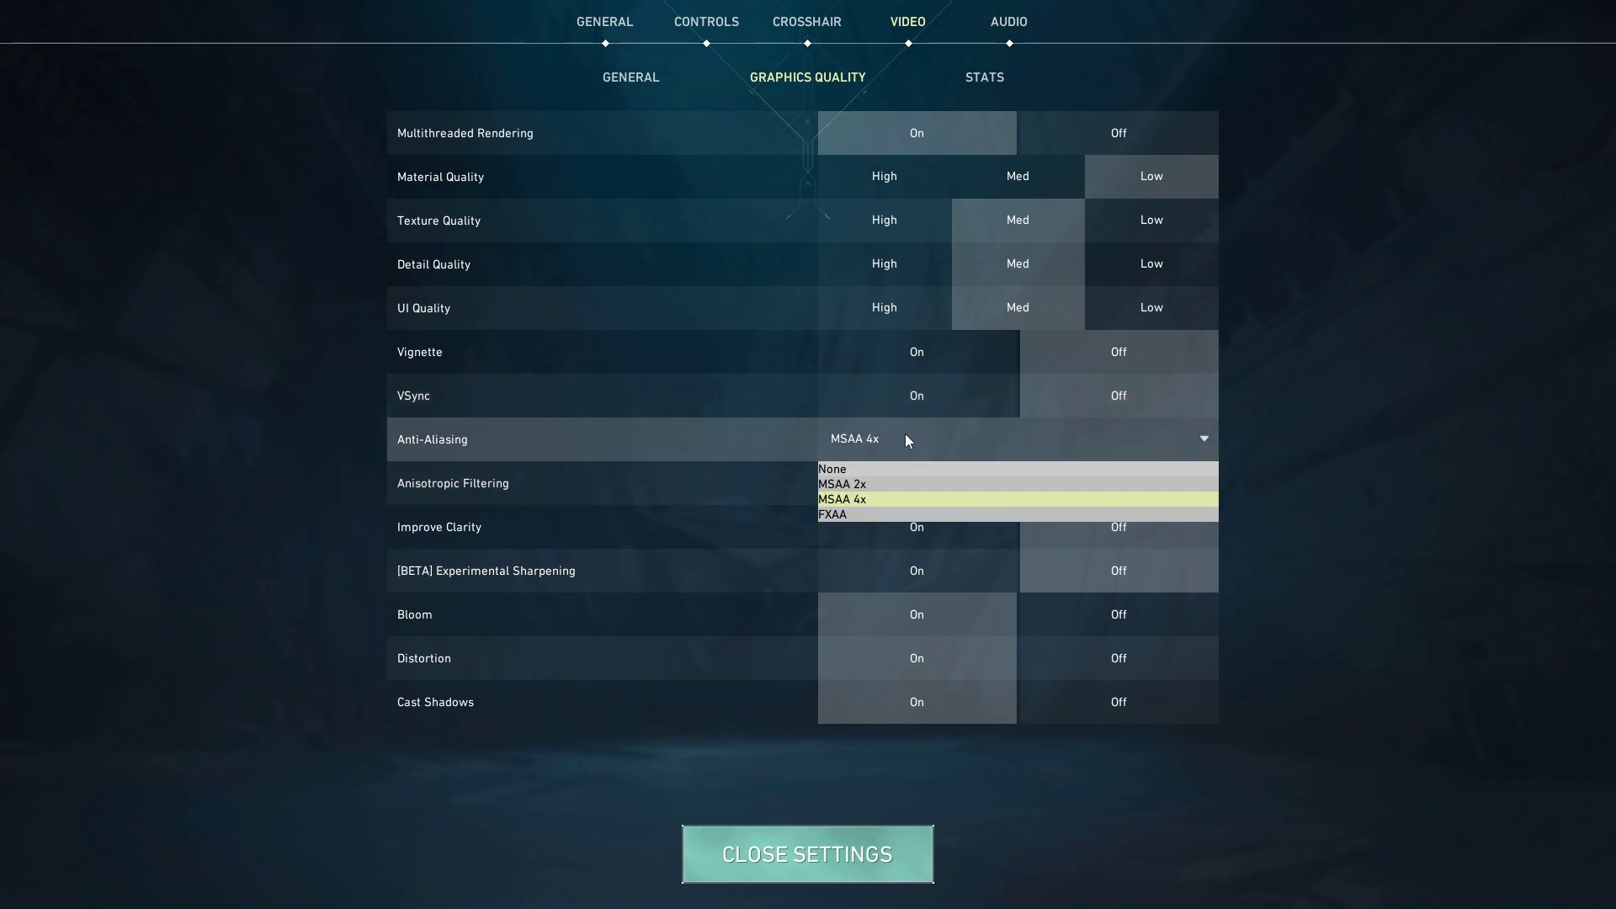
pyautogui.click(873, 502)
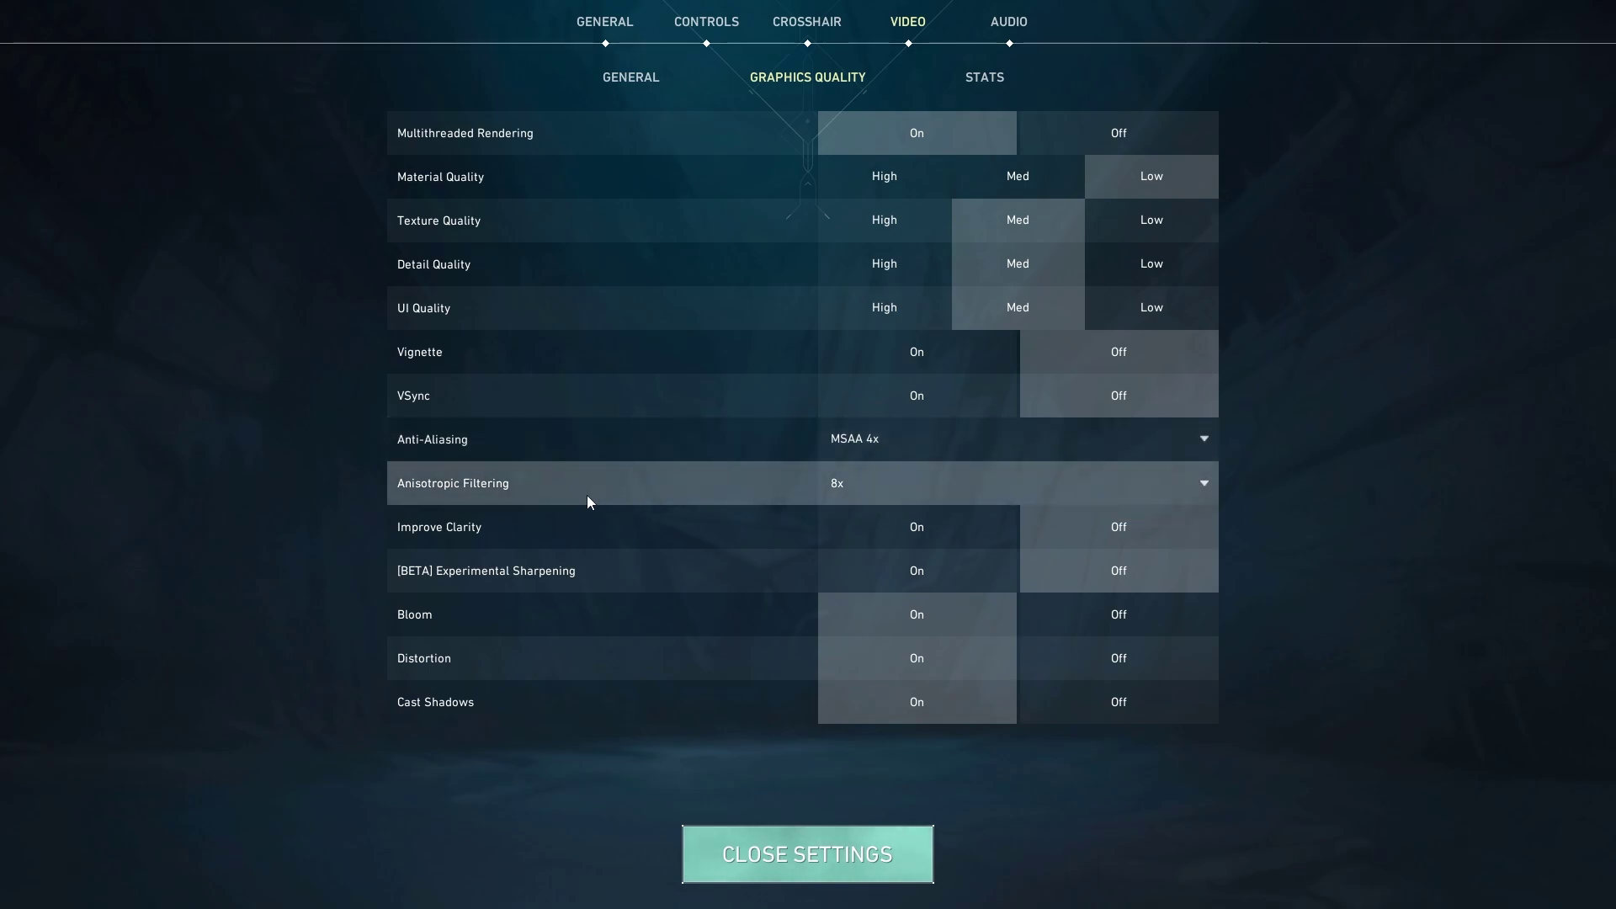
pyautogui.click(909, 493)
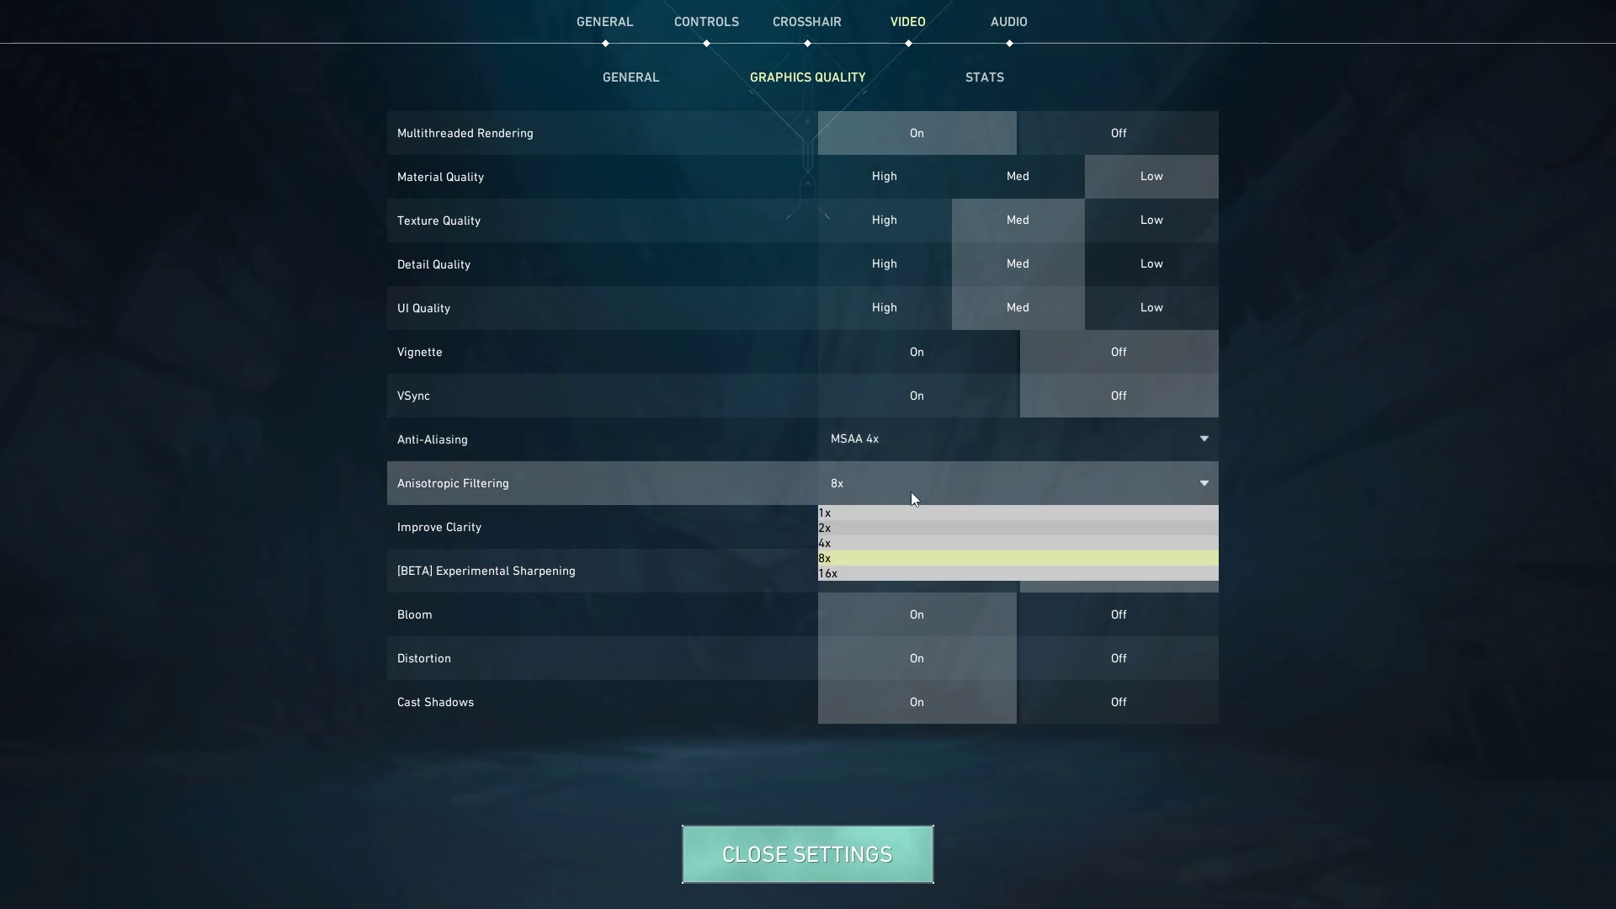
pyautogui.click(841, 544)
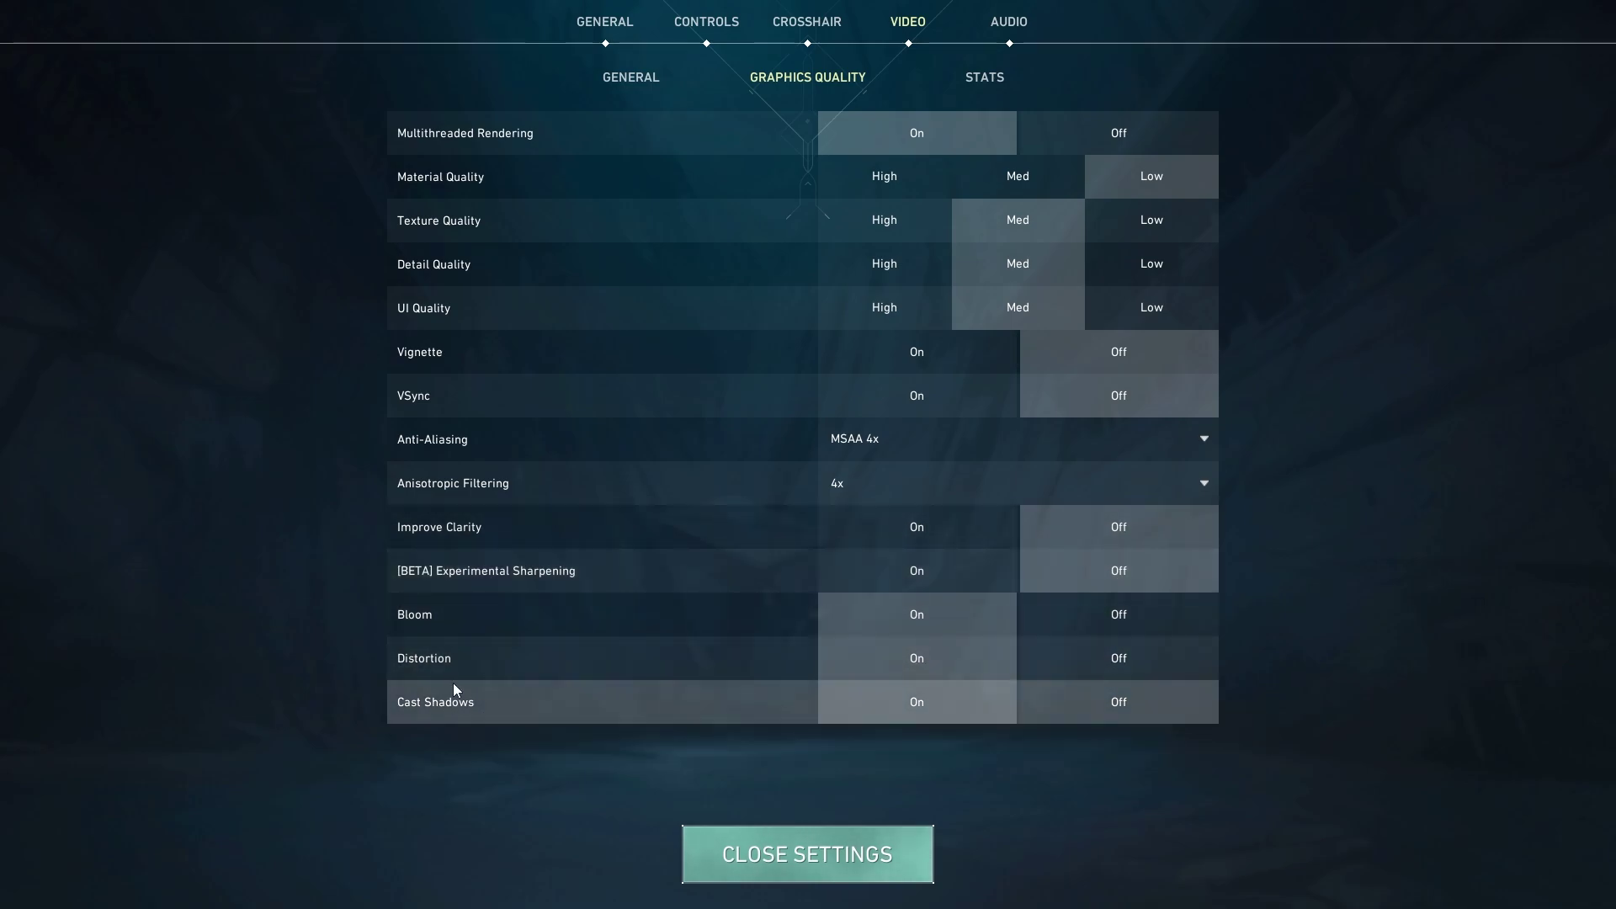
pyautogui.click(1114, 627)
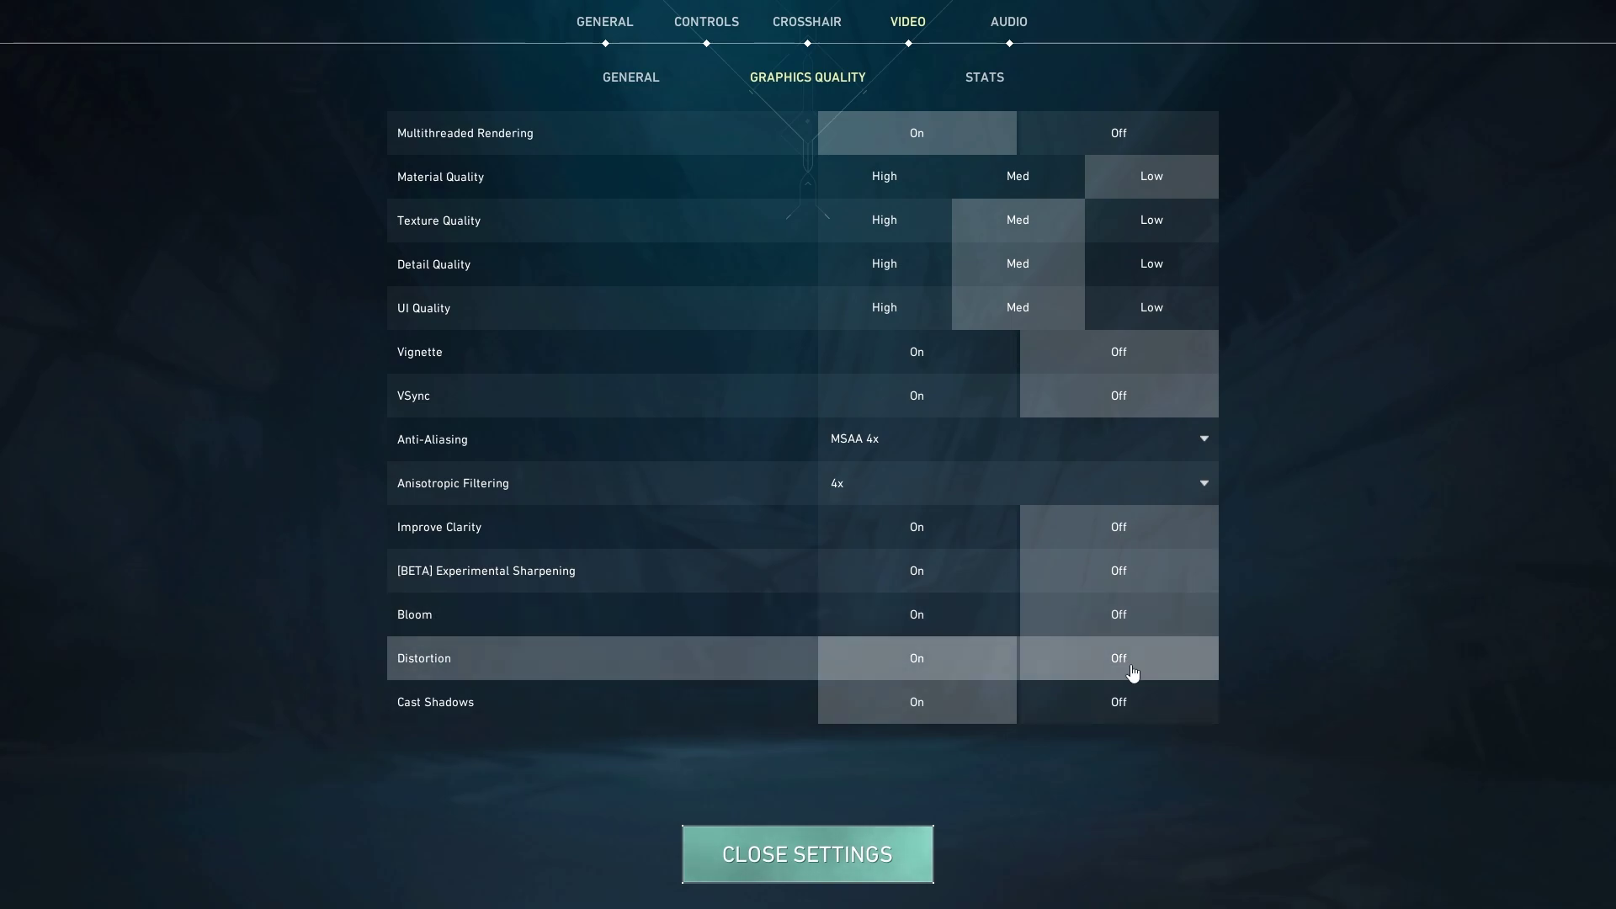
pyautogui.click(1128, 671)
pyautogui.click(1135, 713)
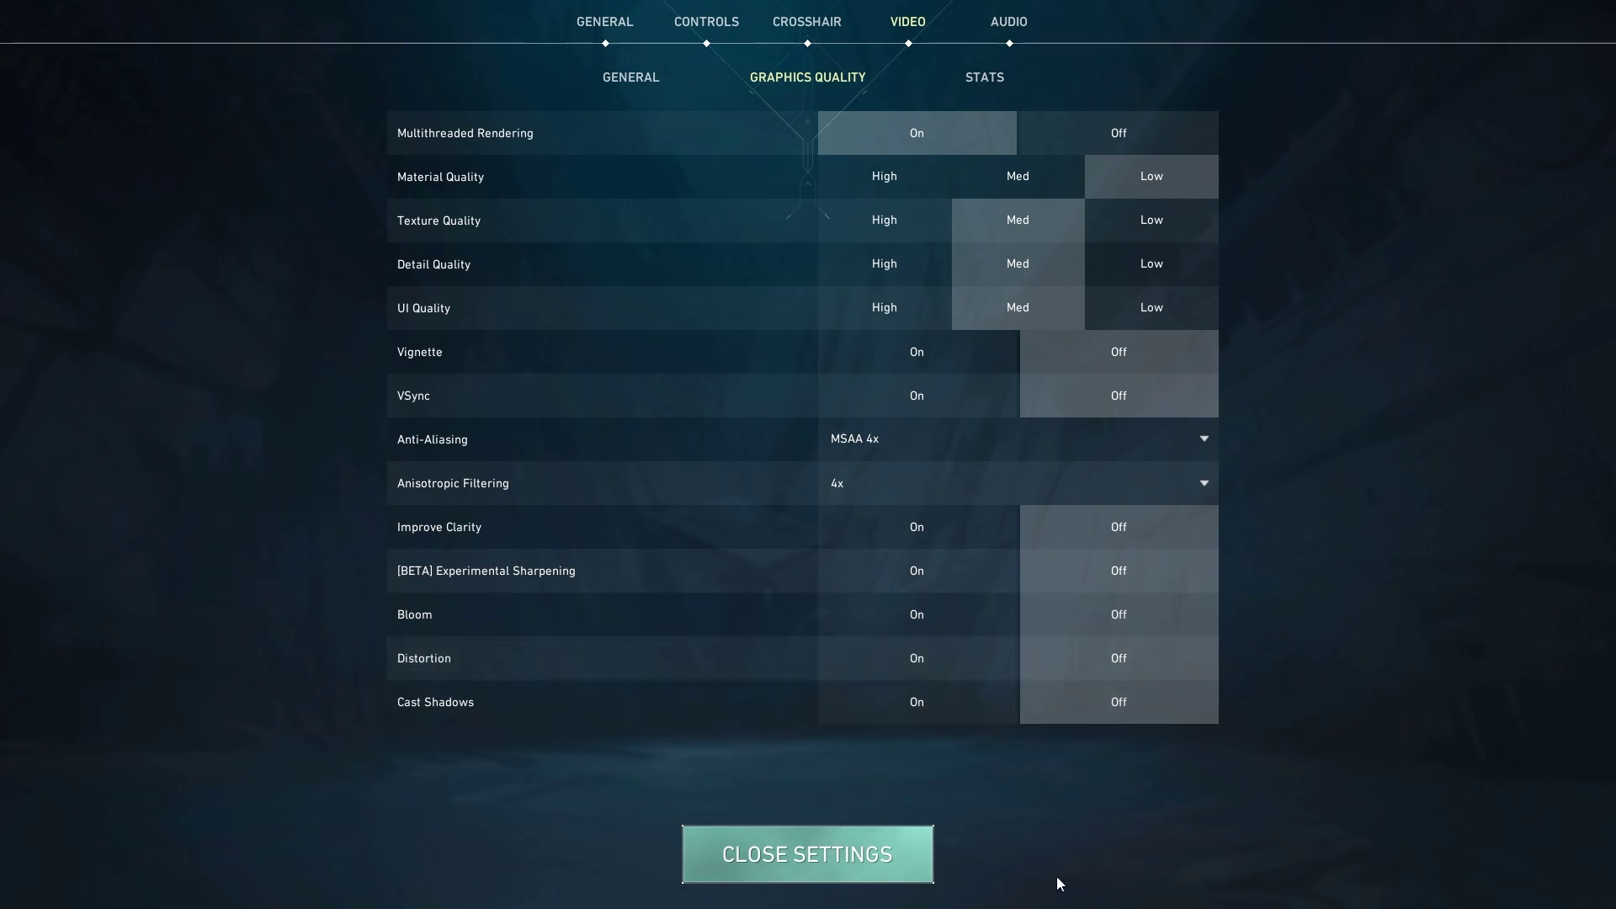
# Close and reopen VALORANT's settings on the Video General tab.
pyautogui.click(833, 858)
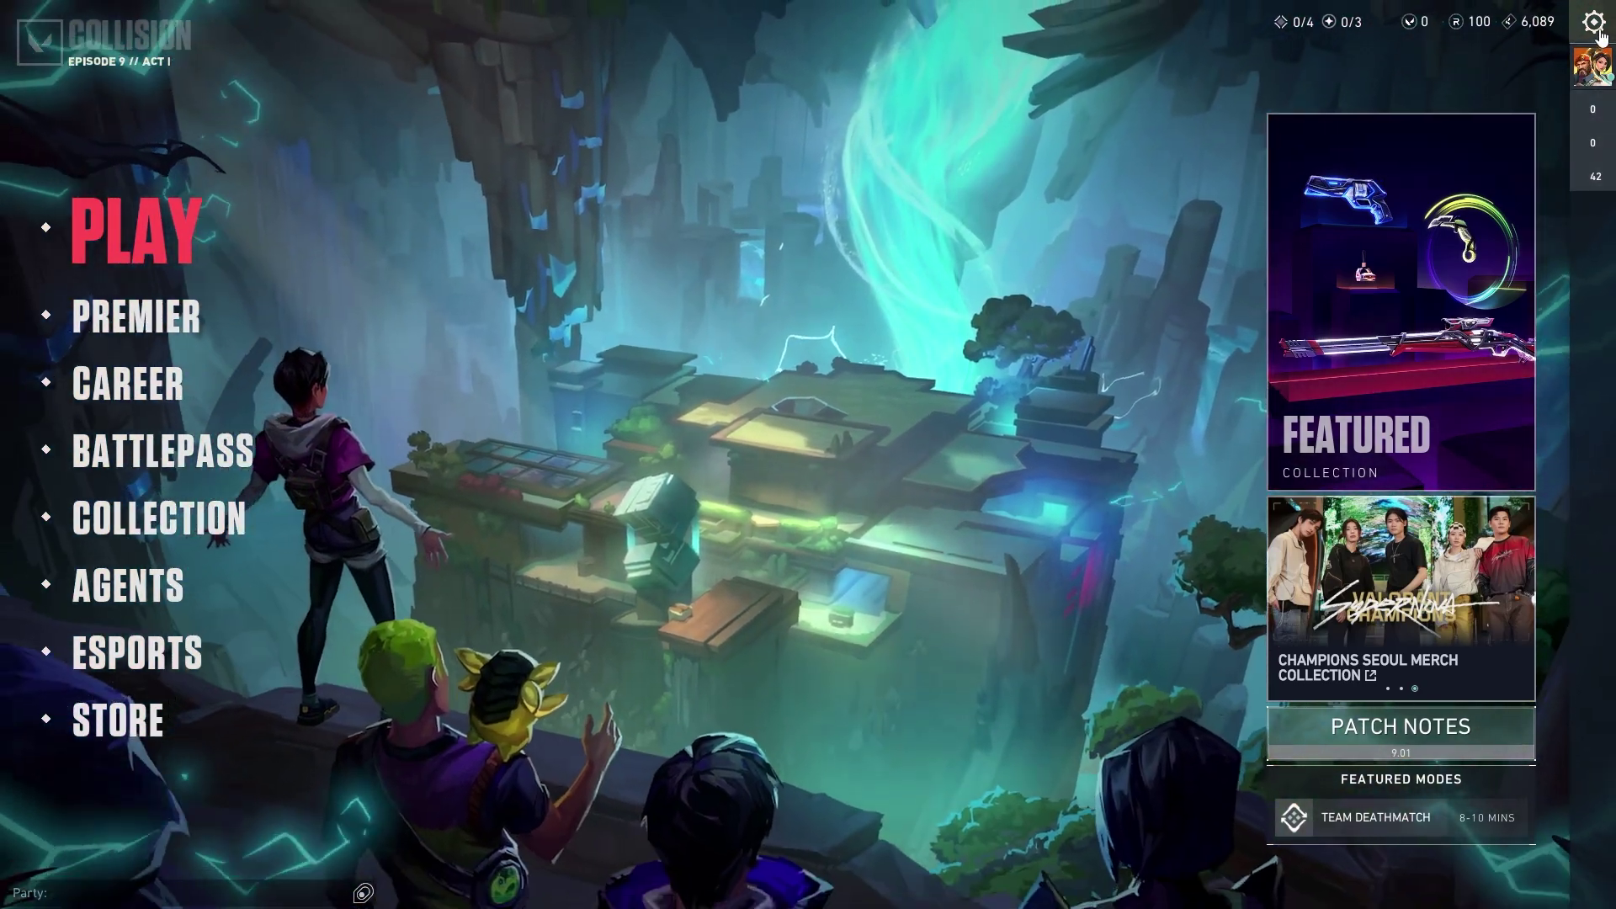
pyautogui.click(1596, 26)
pyautogui.click(830, 353)
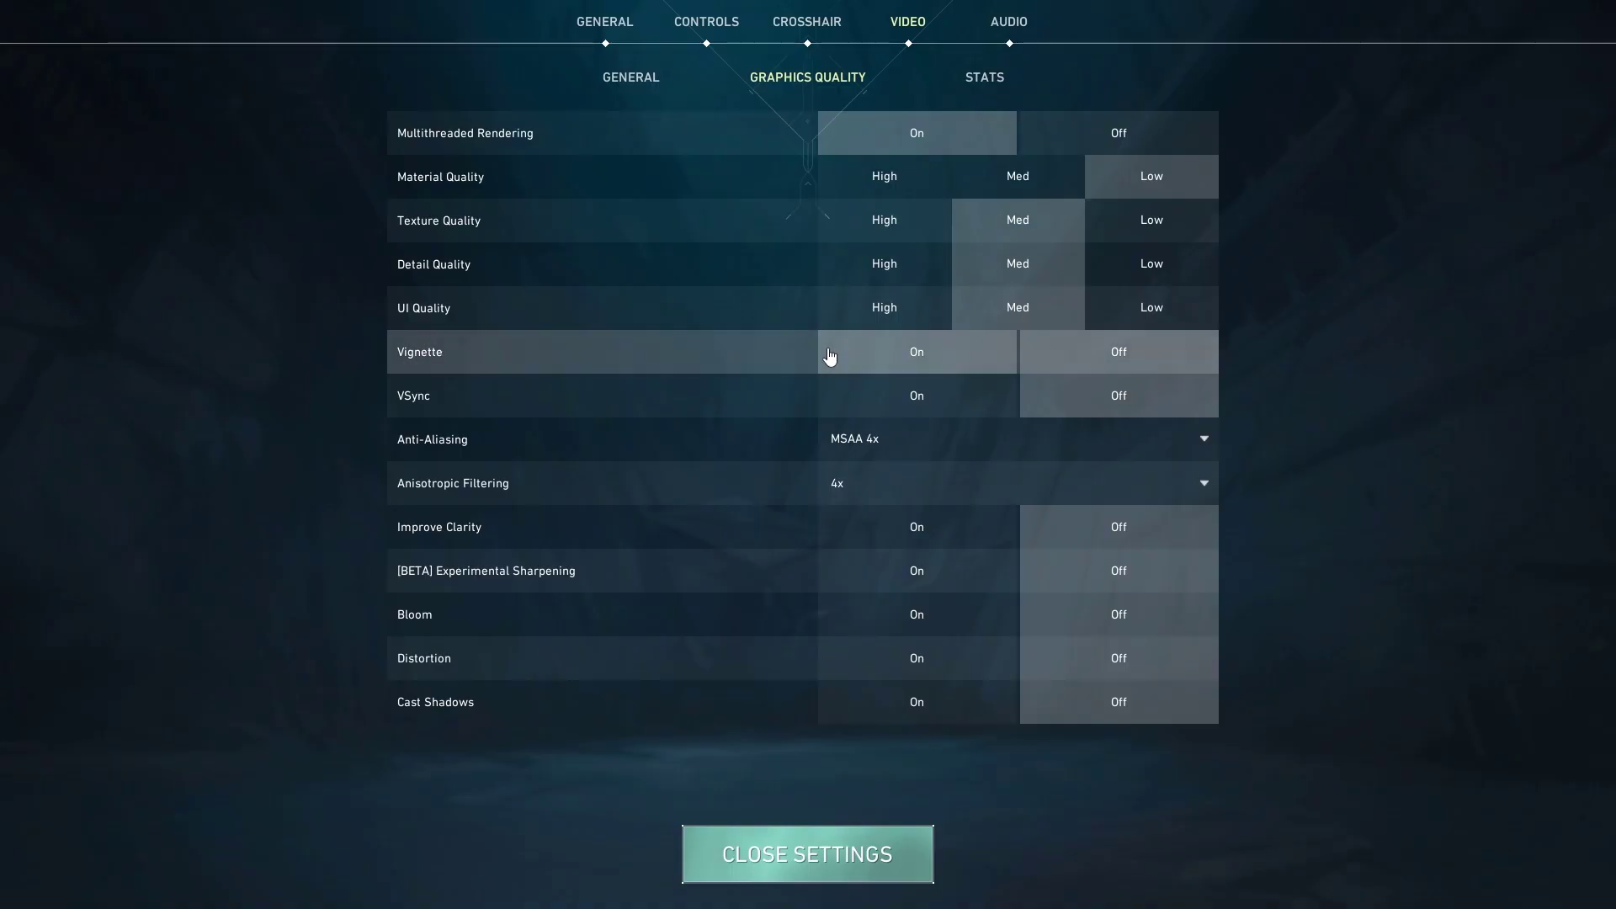
pyautogui.click(610, 89)
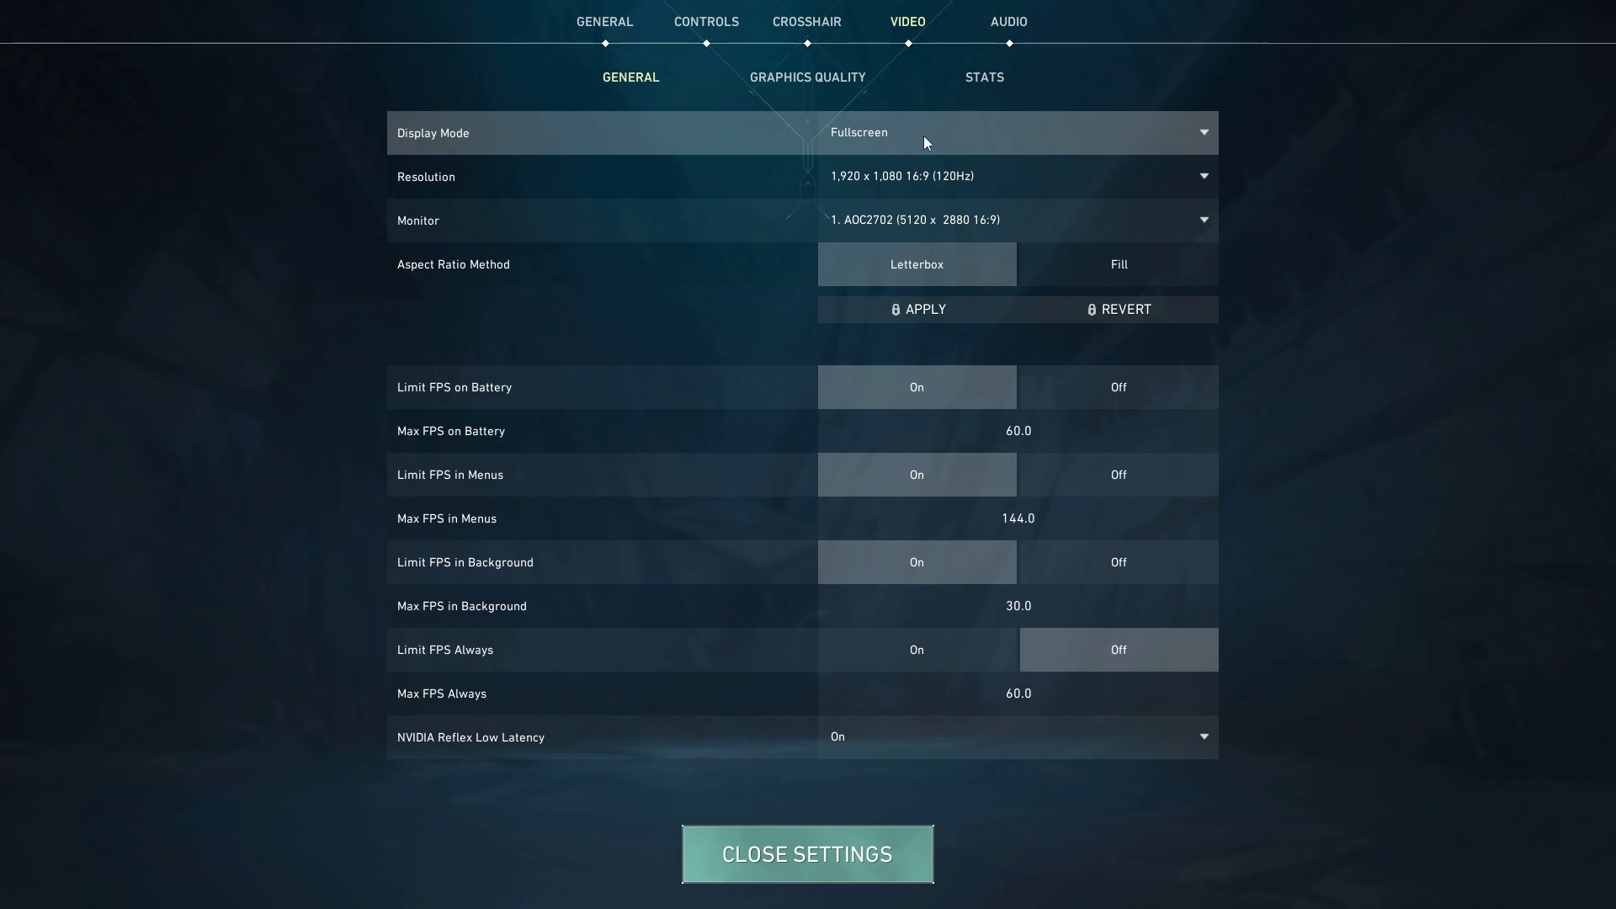
pyautogui.click(961, 135)
# Keep Fullscreen display mode and switch Limit FPS in Menus and in Background on.
pyautogui.click(884, 160)
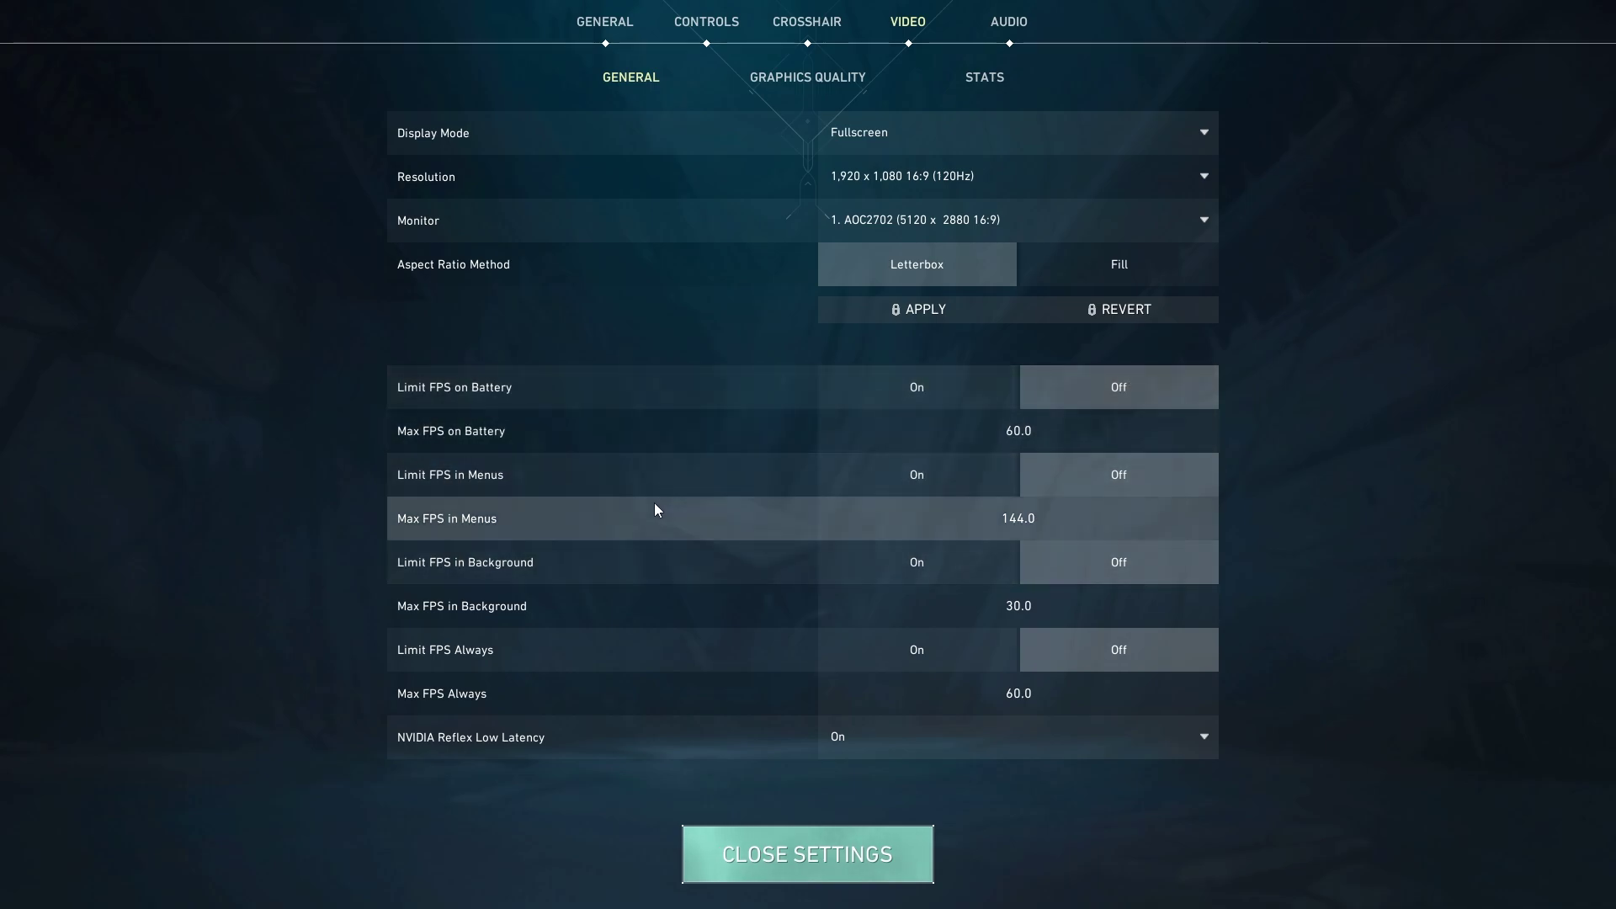
pyautogui.click(925, 478)
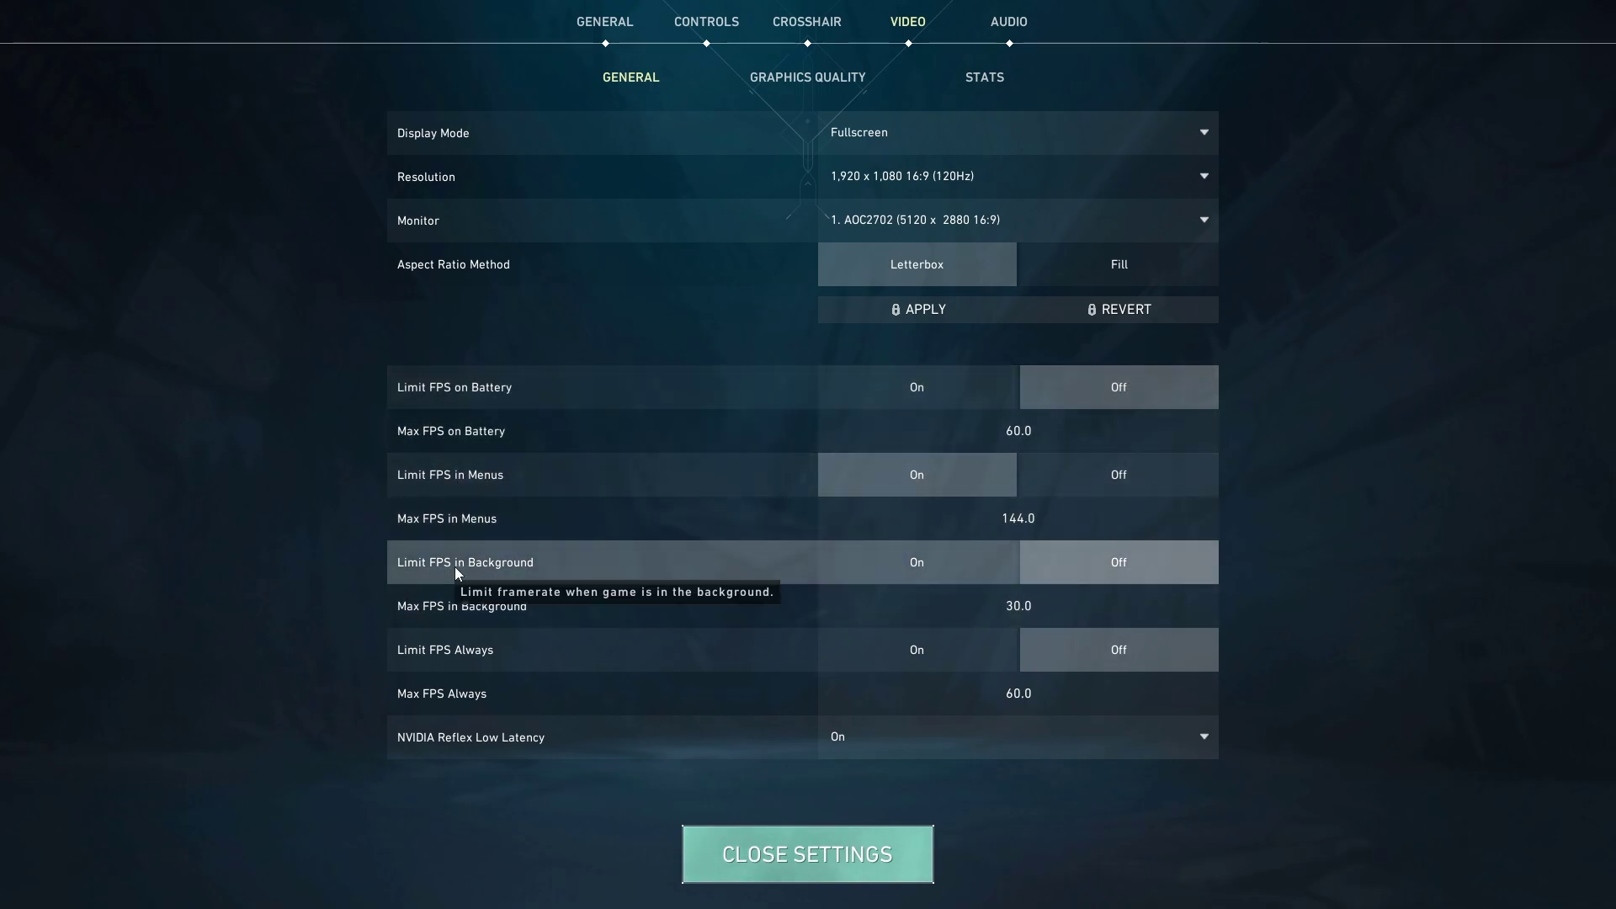
pyautogui.click(942, 568)
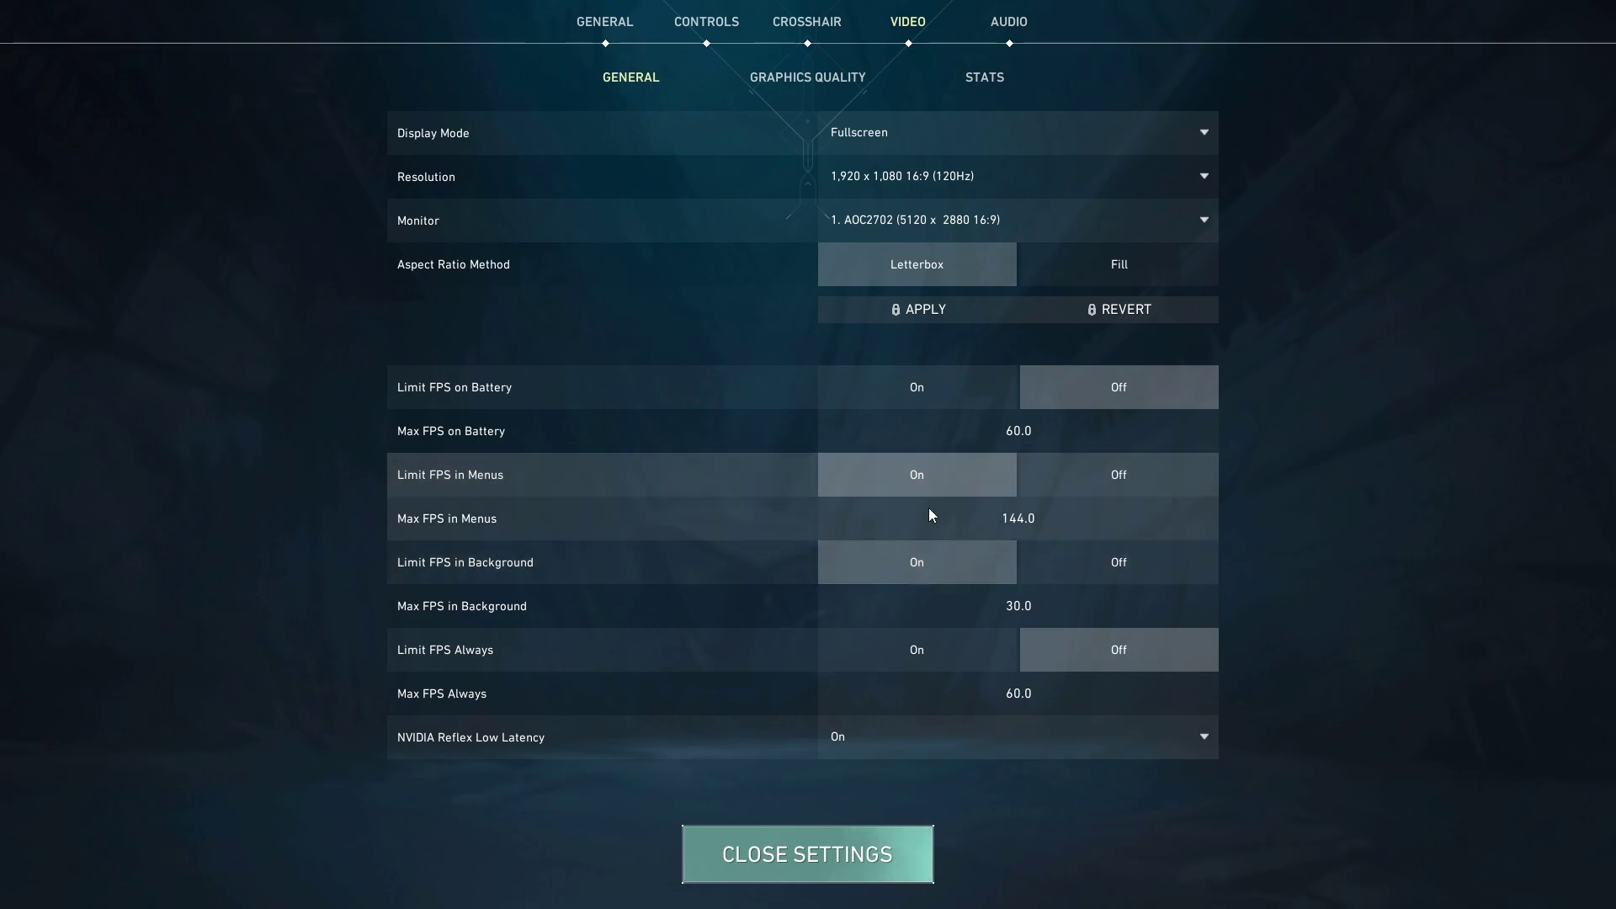
# Set Max FPS in Menus and Max FPS in Background to 60.
pyautogui.doubleClick(1031, 518)
pyautogui.write('60')
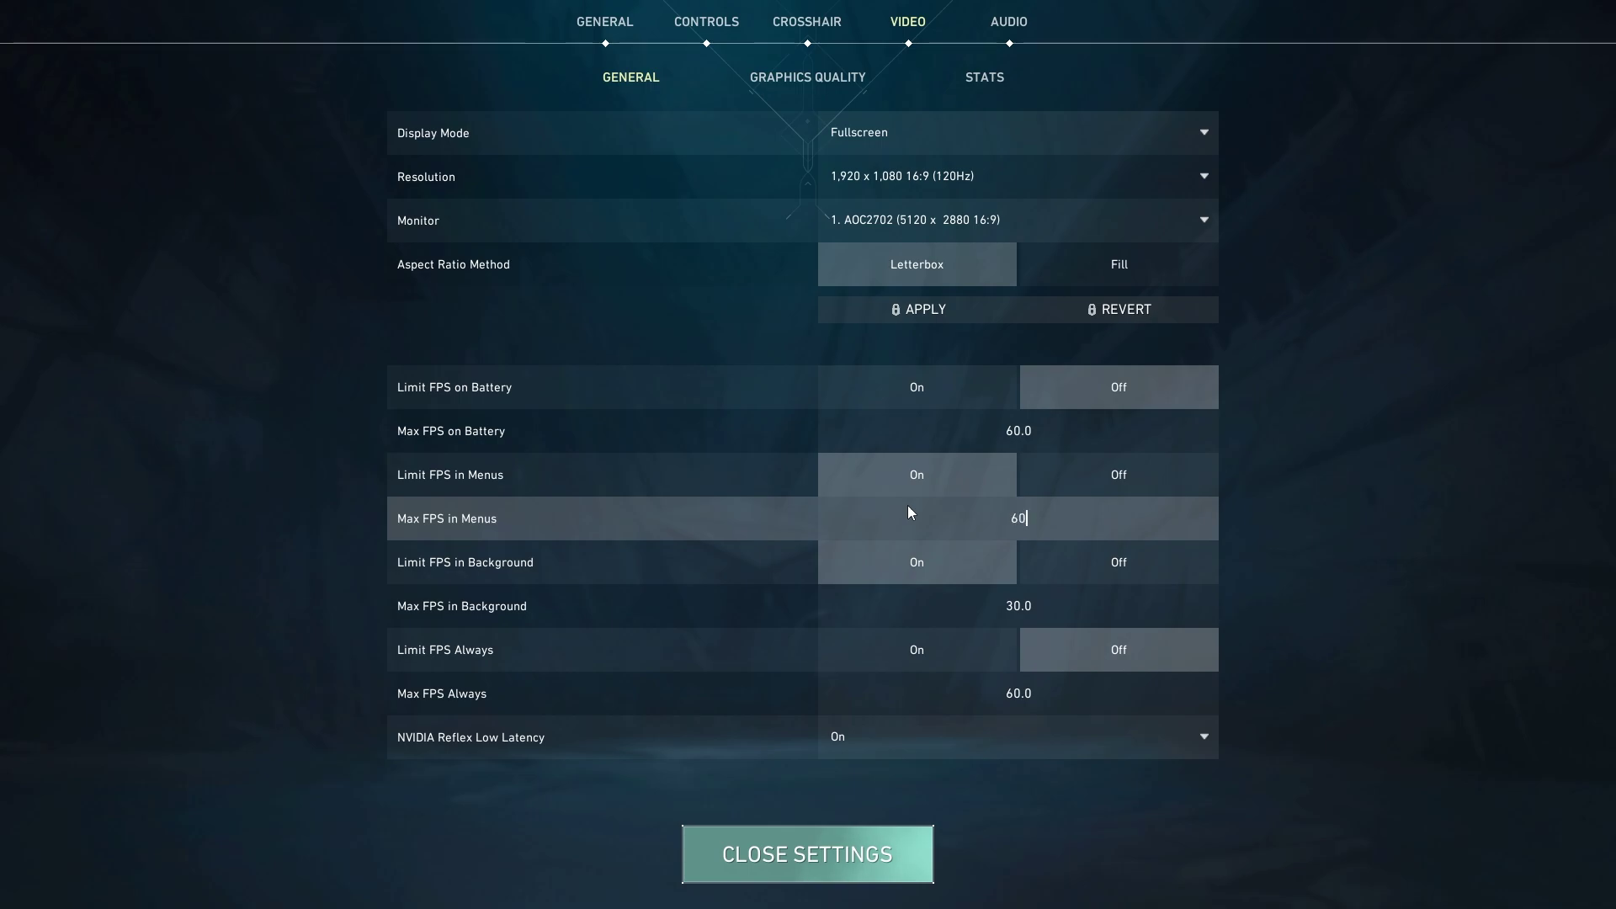
pyautogui.doubleClick(1049, 605)
pyautogui.write('60')
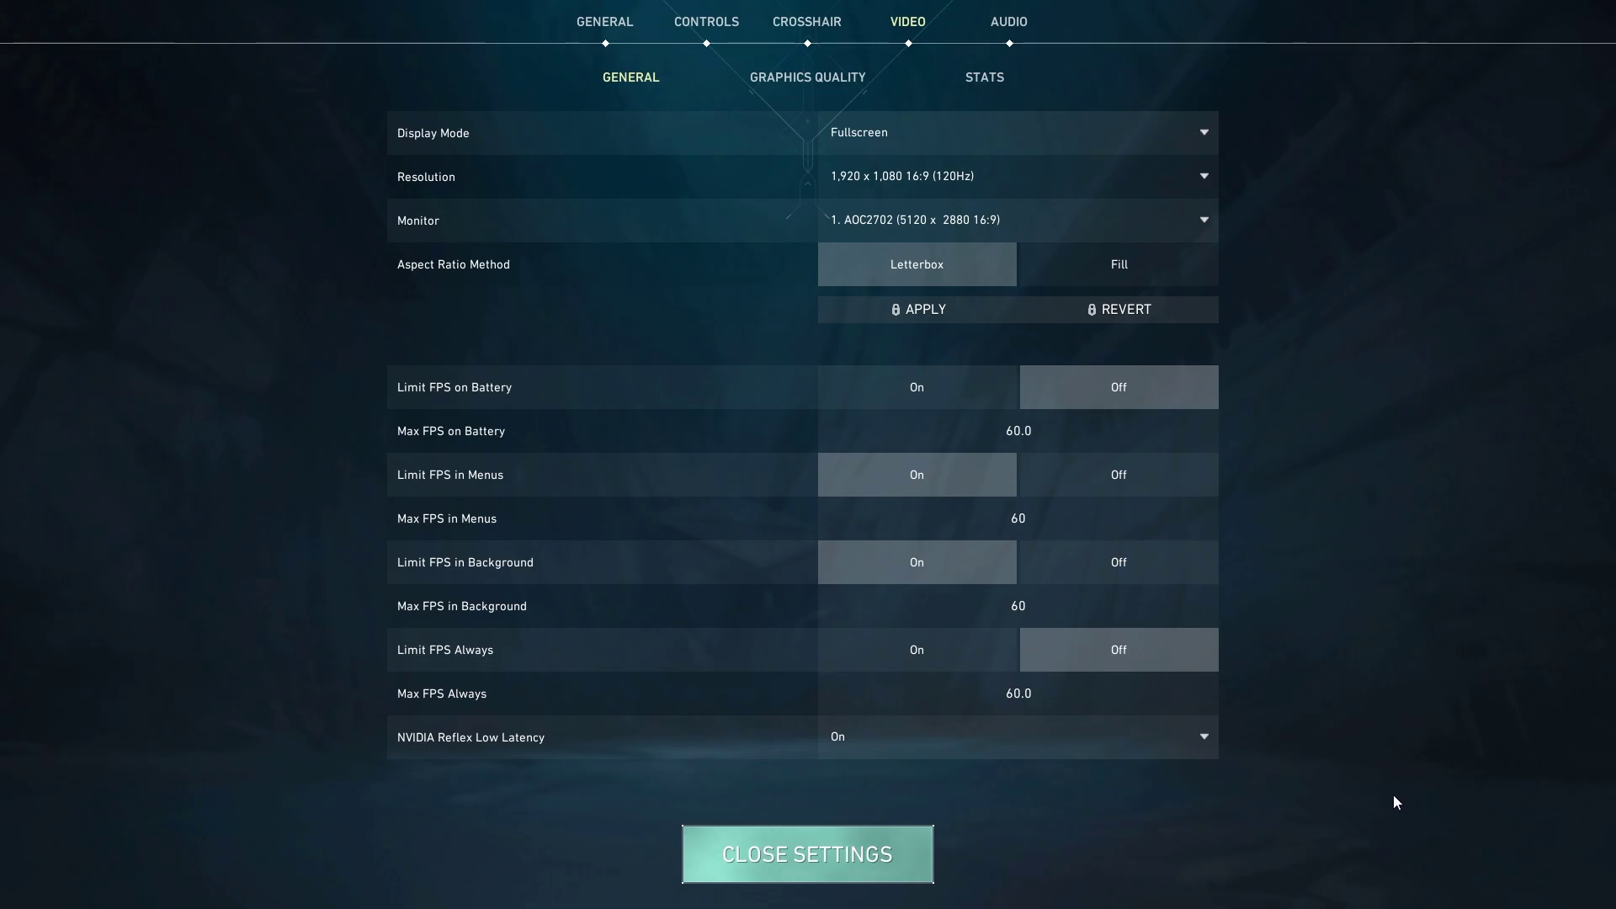
# Set NVIDIA Reflex Low Latency to On + Boost.
pyautogui.moveTo(500, 745)
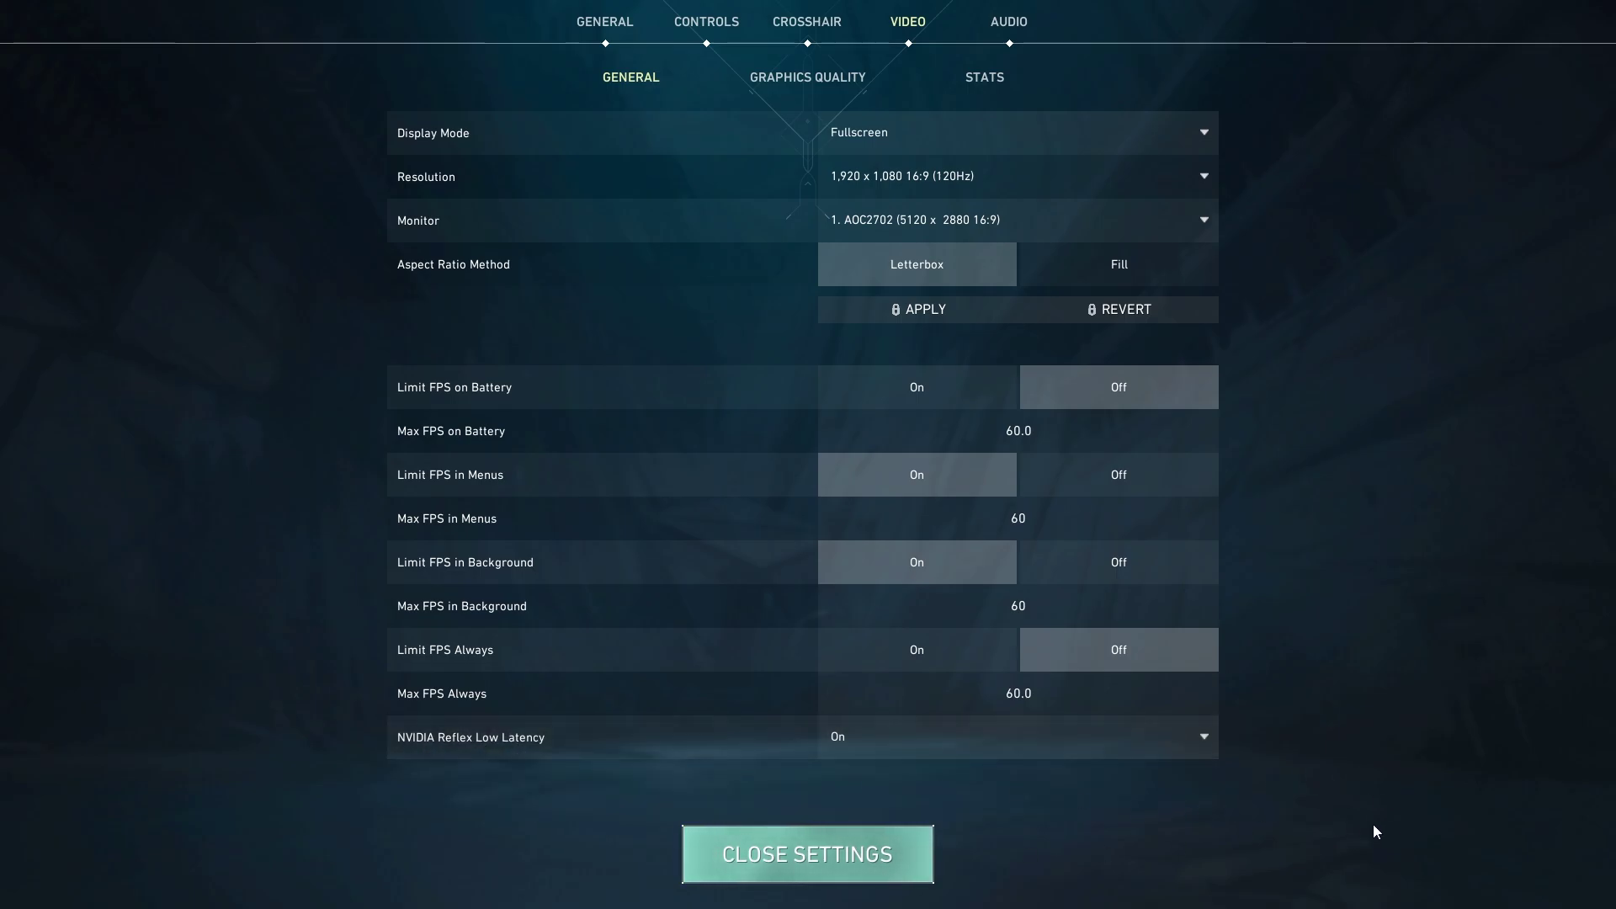
pyautogui.click(1196, 741)
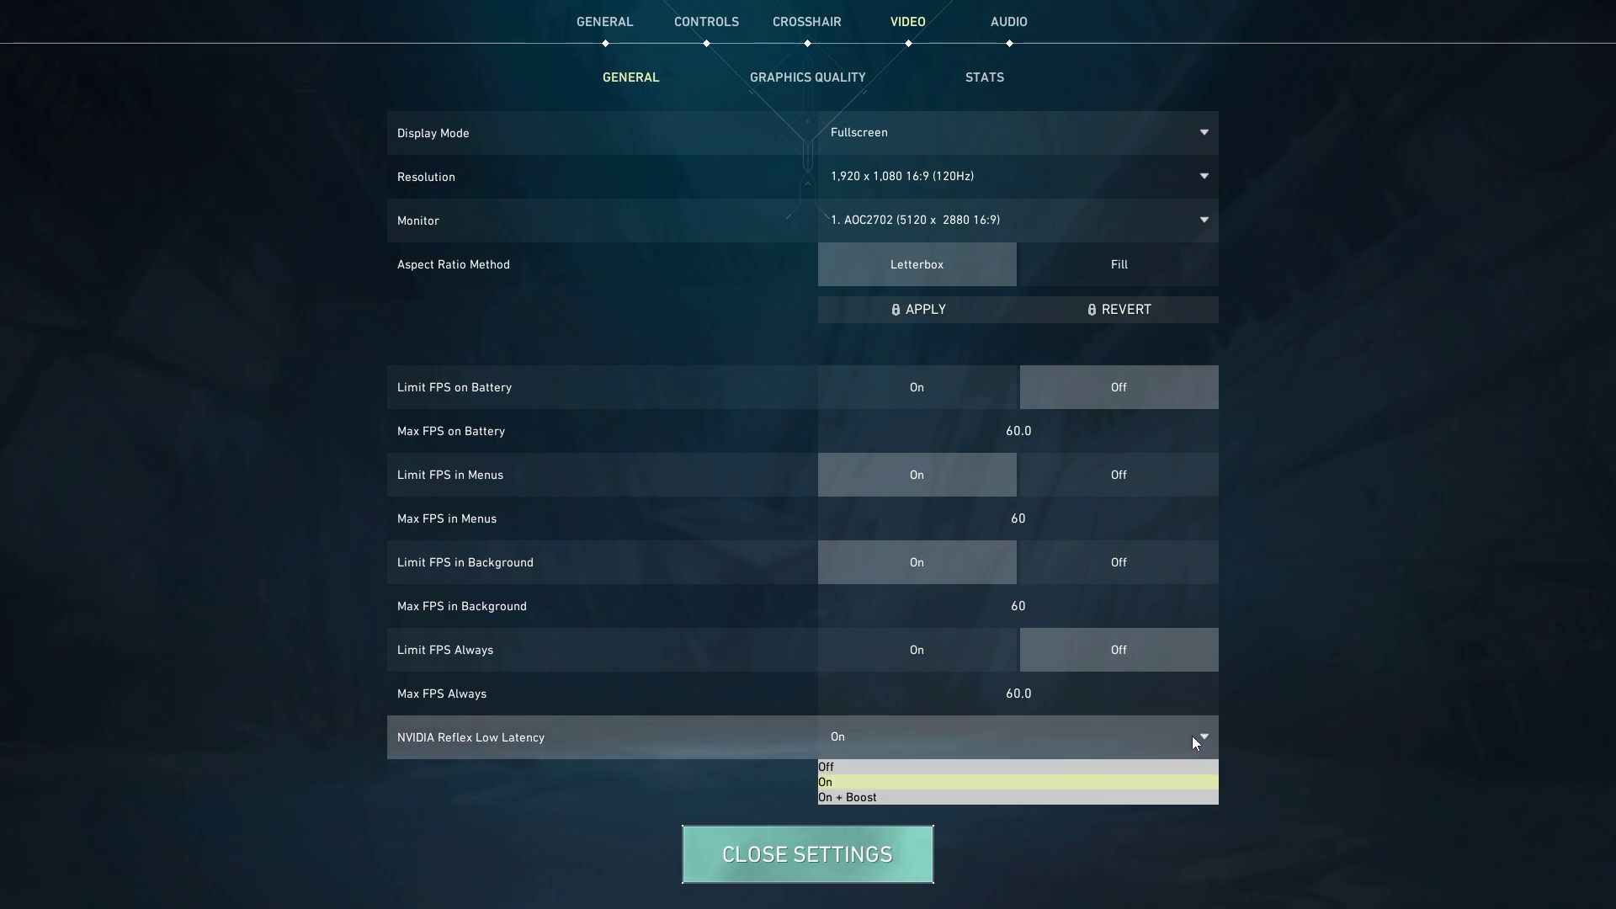
pyautogui.click(1086, 798)
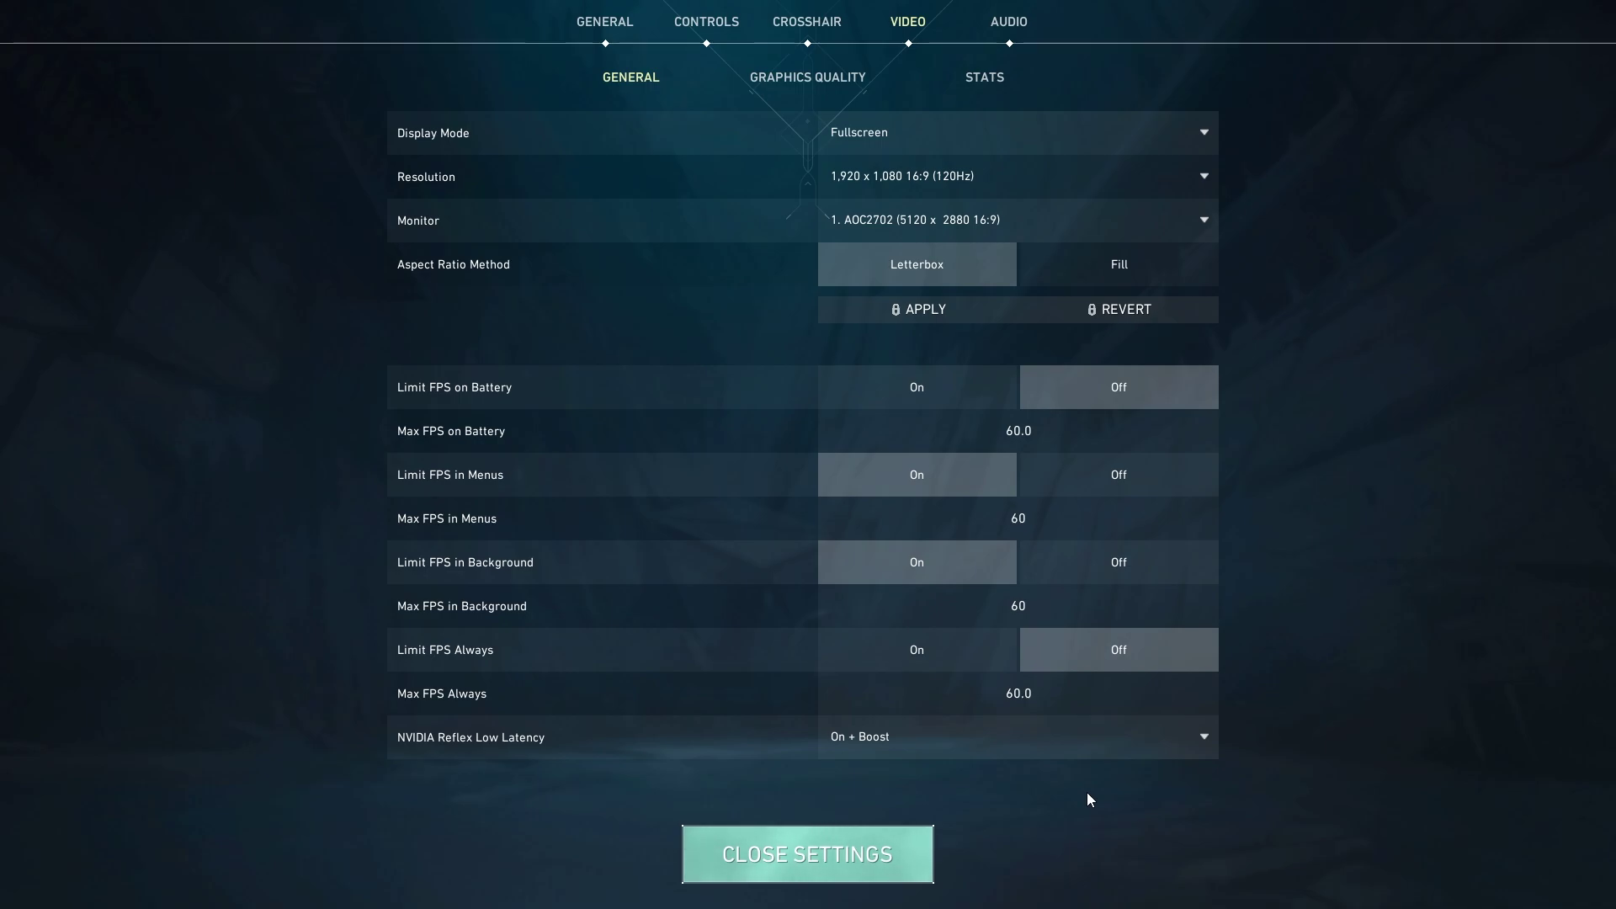
# Close VALORANT's settings with the new video options in place.
pyautogui.click(750, 829)
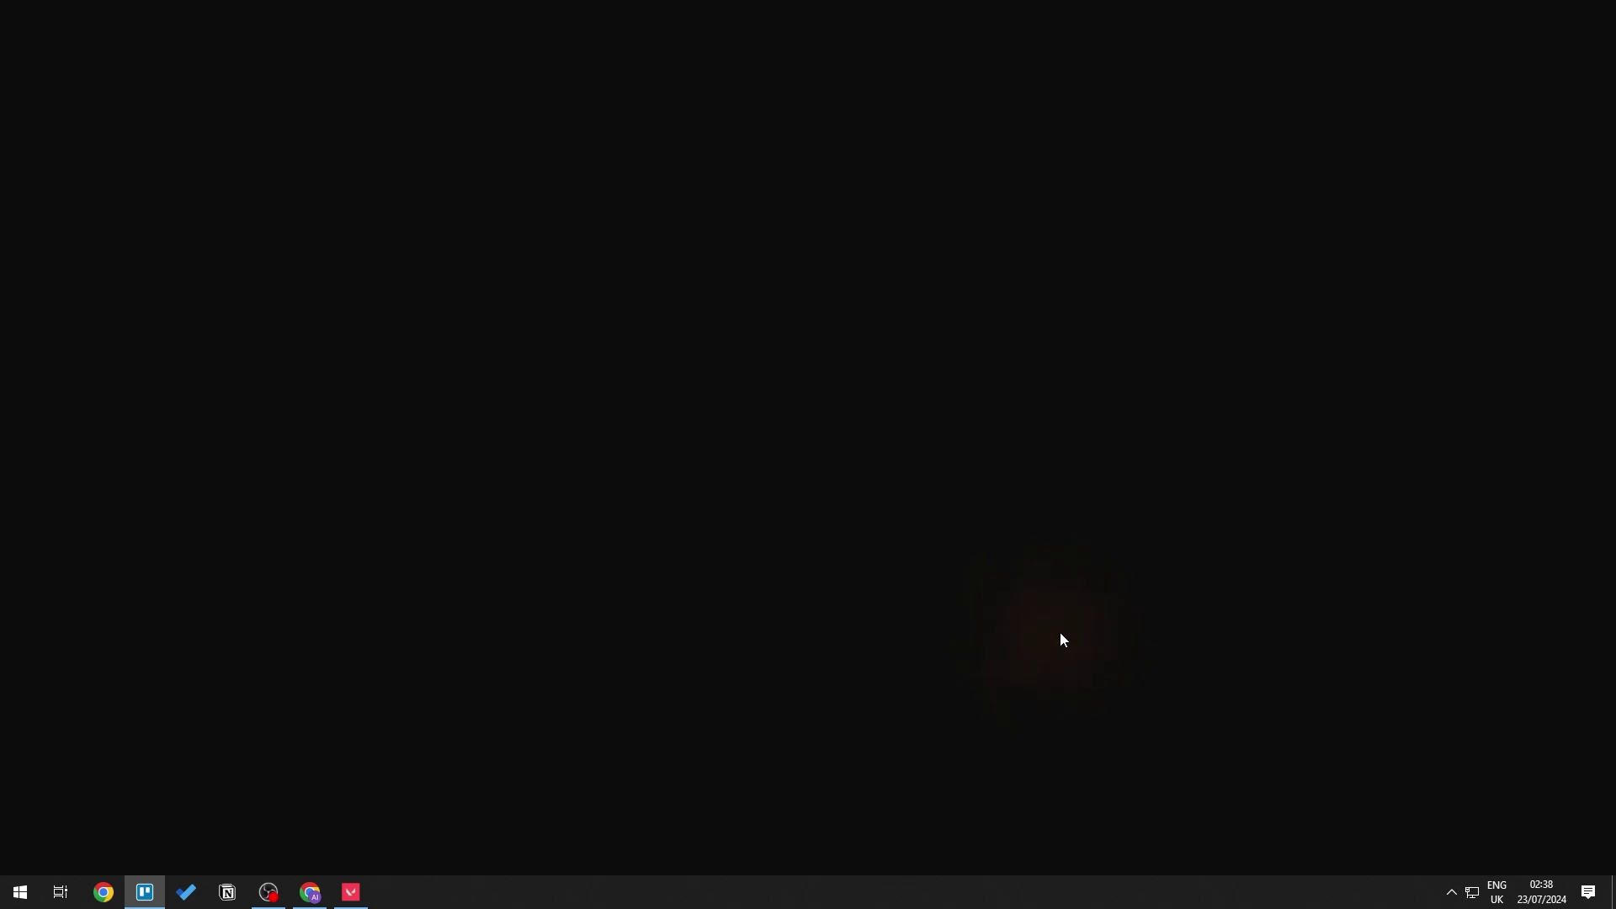
# Open Windows Graphics settings via 'gra' search and leave hardware-accelerated GPU scheduling off.
pyautogui.press('super')
pyautogui.write('gra')
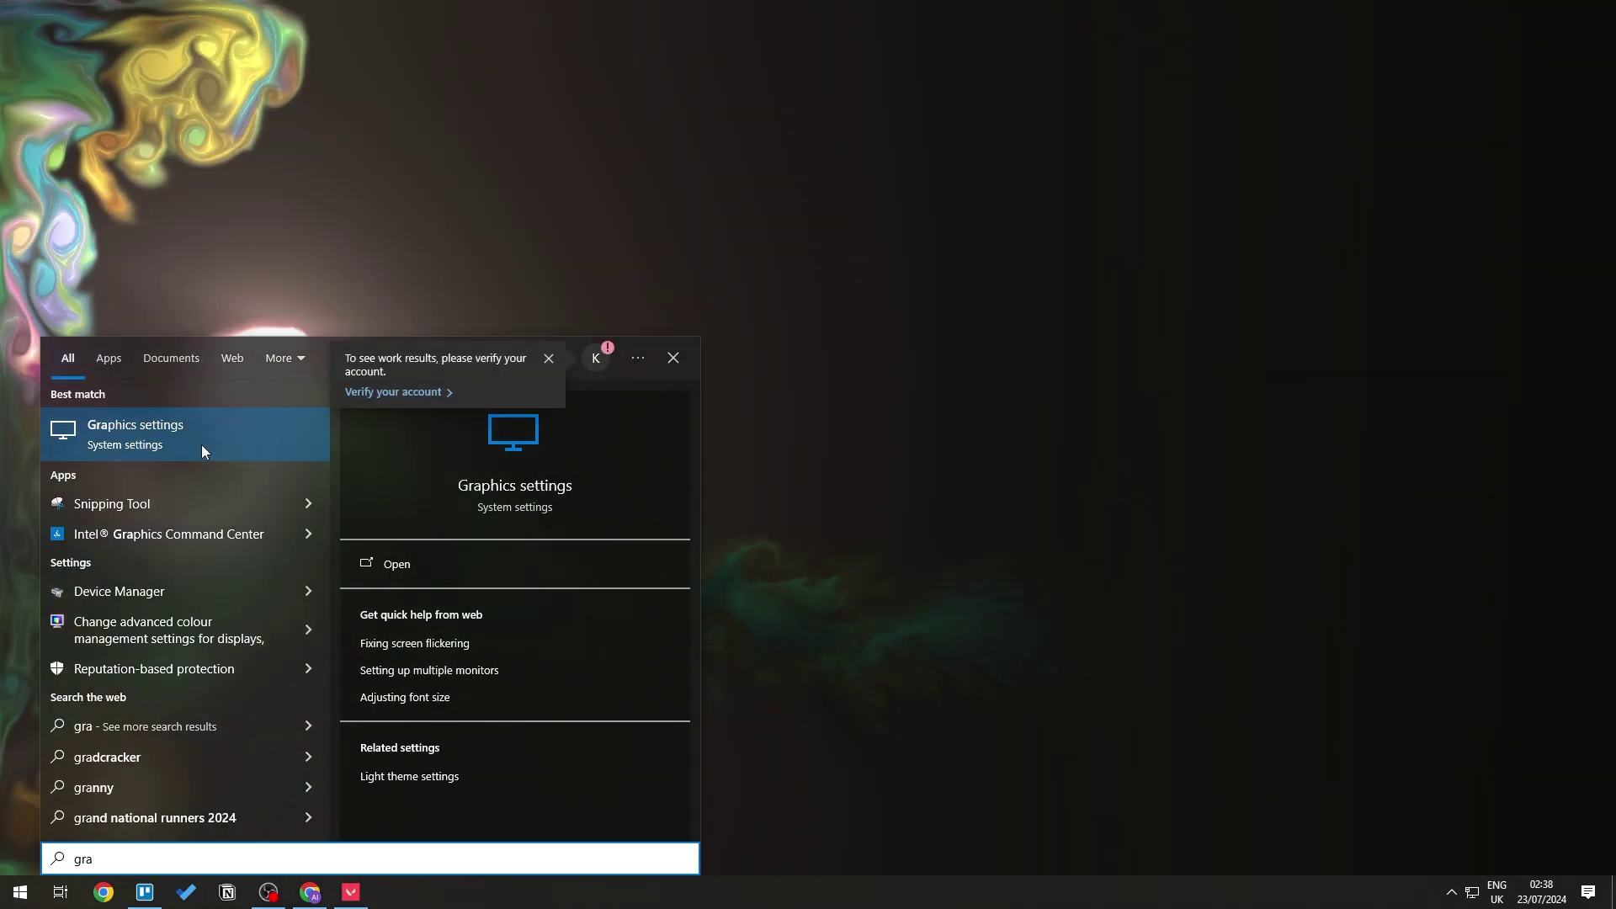
pyautogui.click(190, 454)
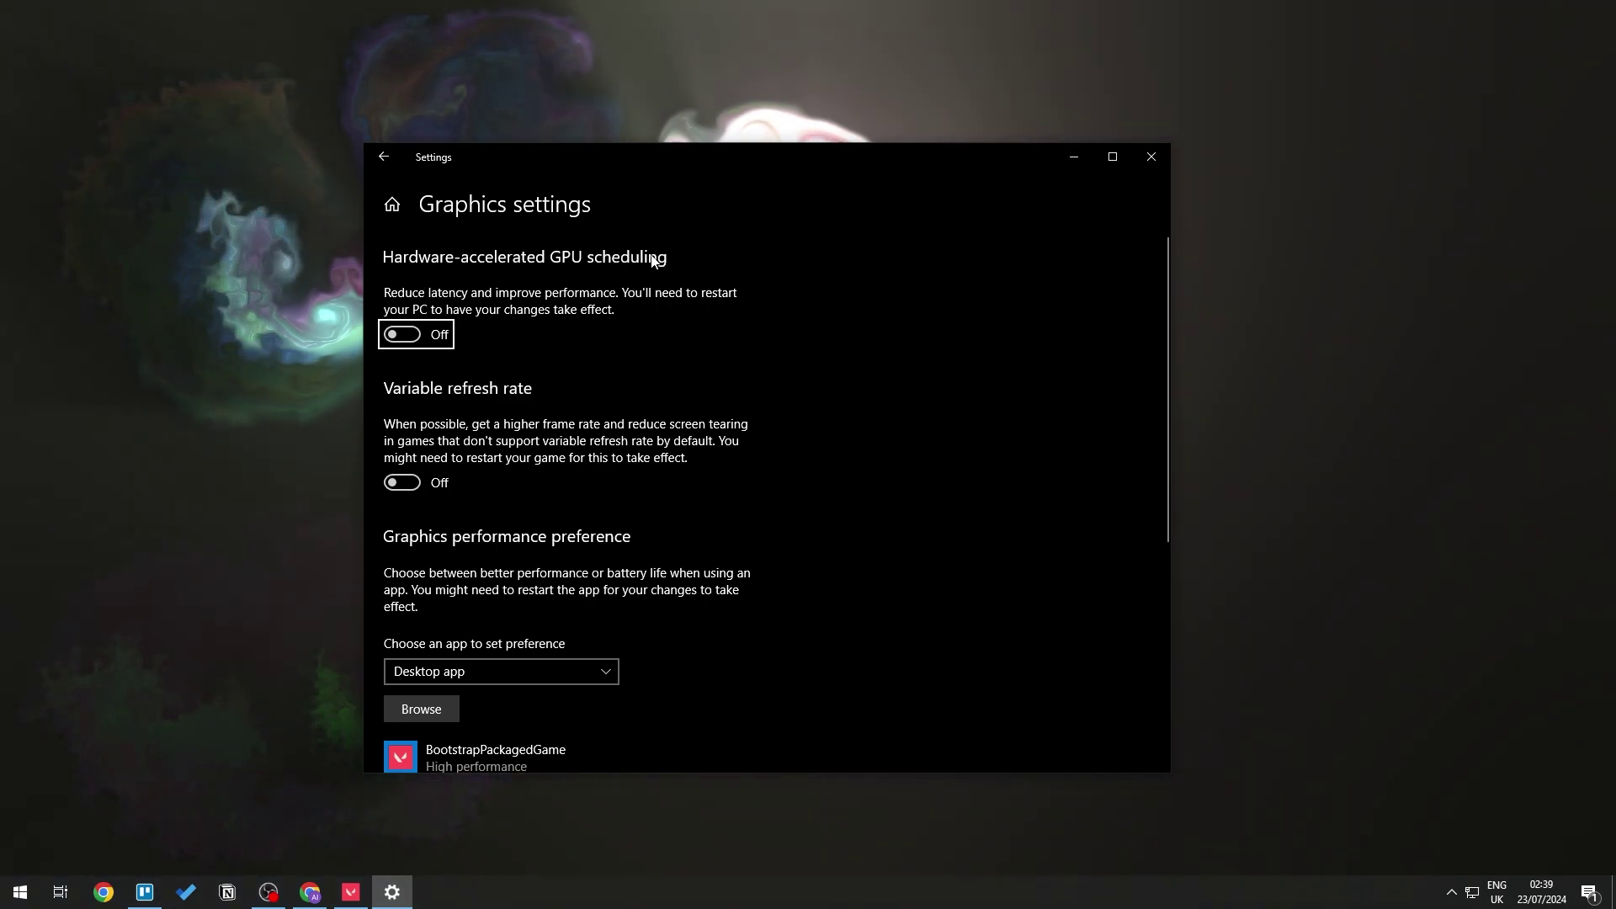
pyautogui.click(402, 334)
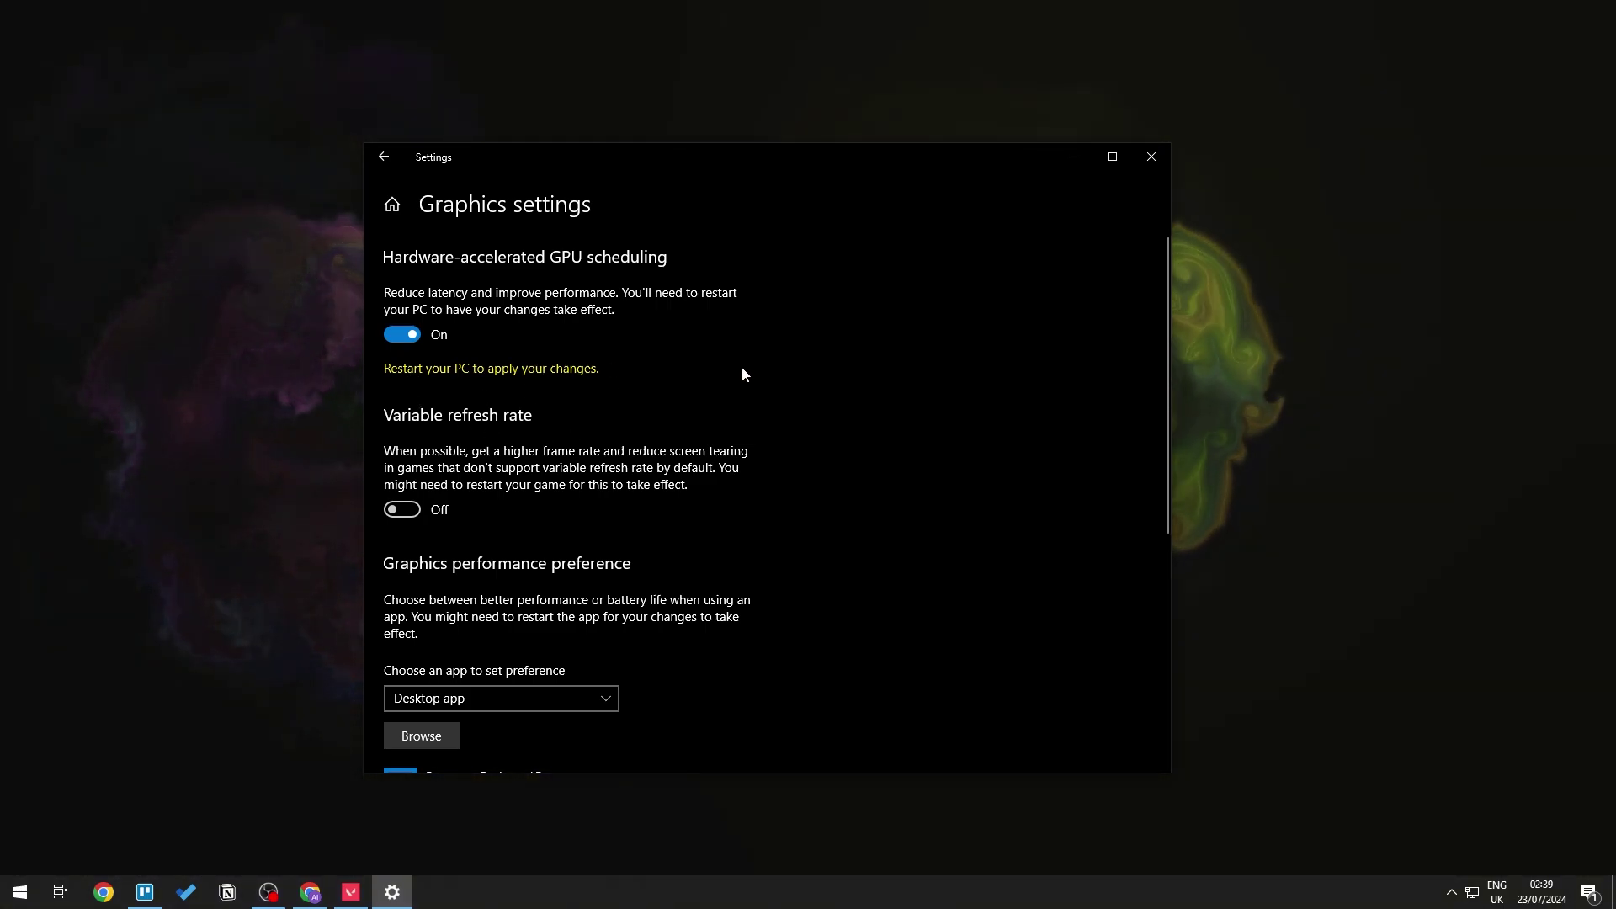
pyautogui.click(401, 335)
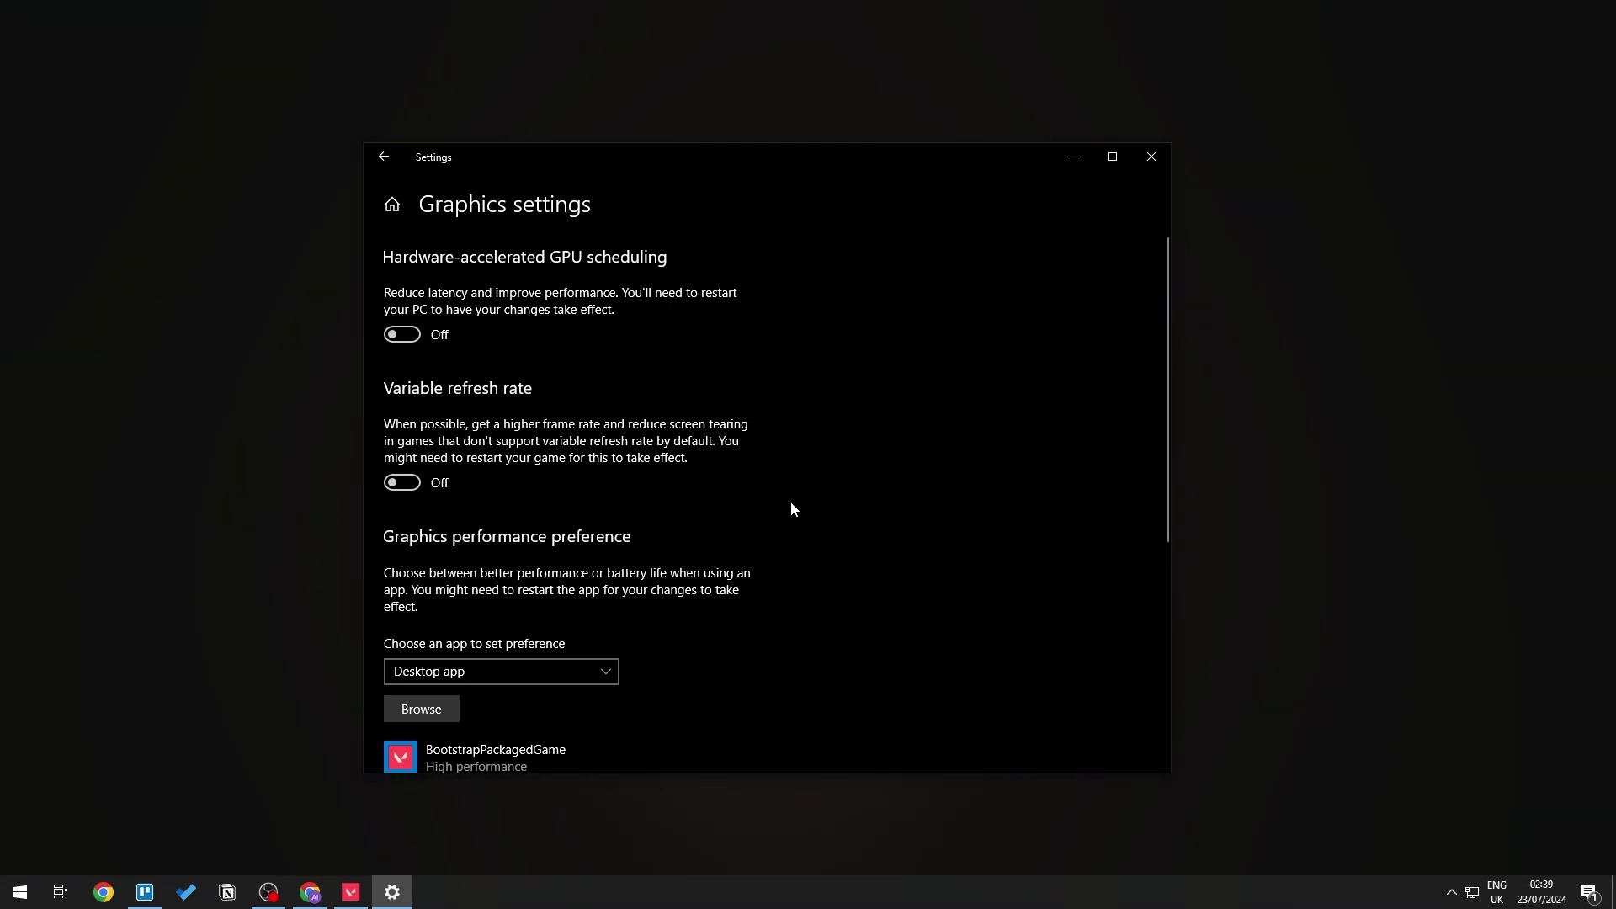
pyautogui.press('super')
# Search 'va' and follow the VALORANT shortcut's file location to its install folder.
pyautogui.write('va')
pyautogui.rightClick(162, 436)
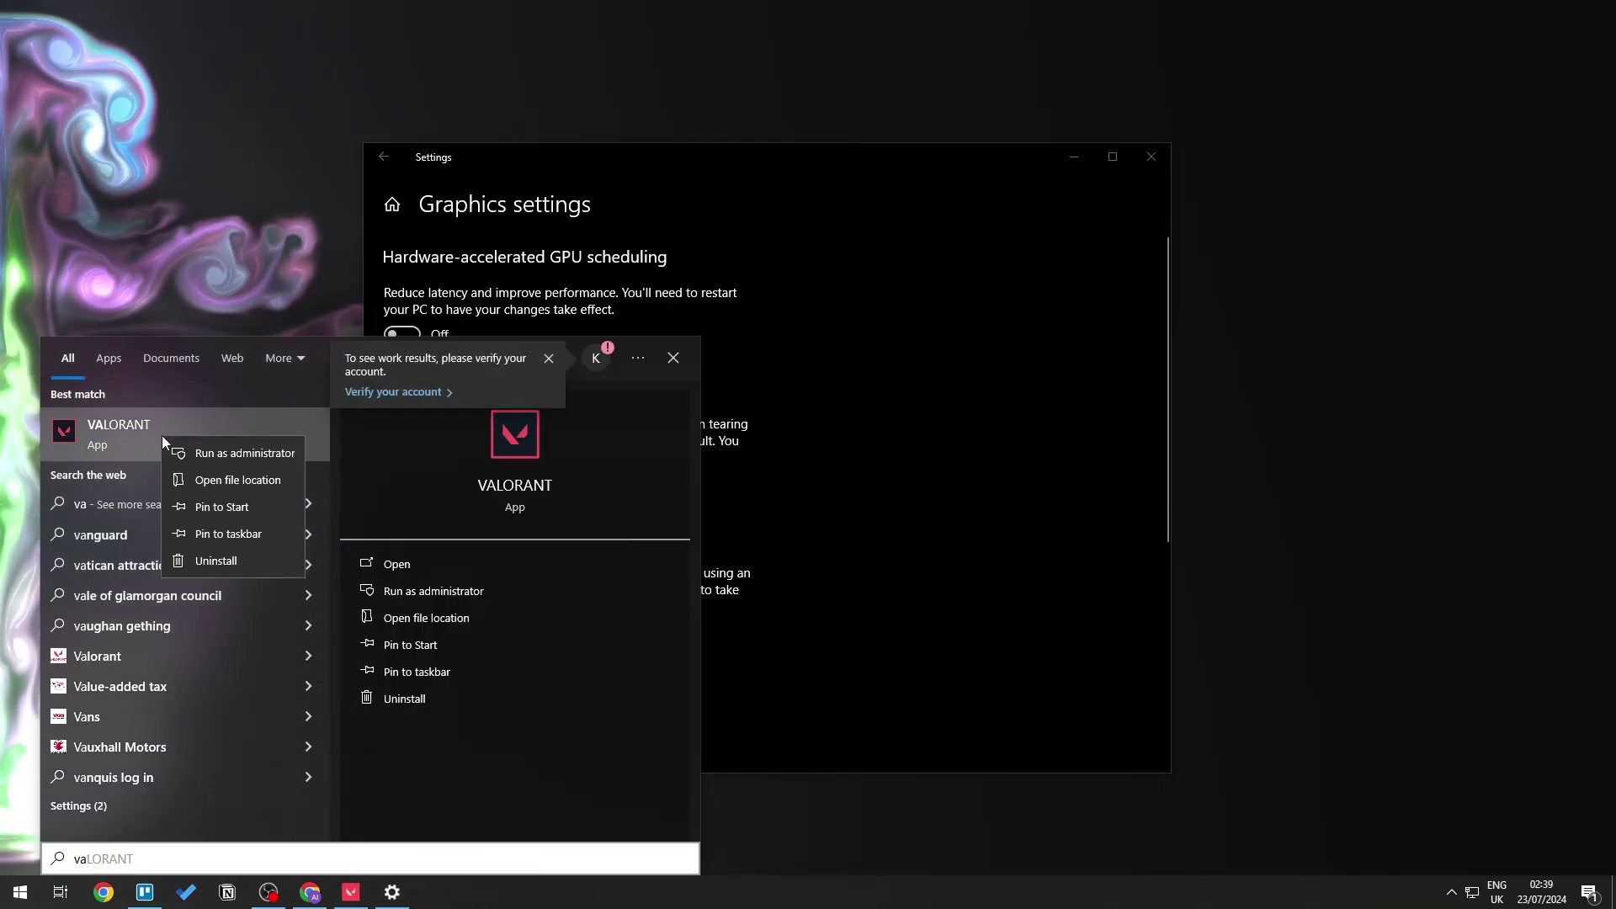
pyautogui.click(241, 481)
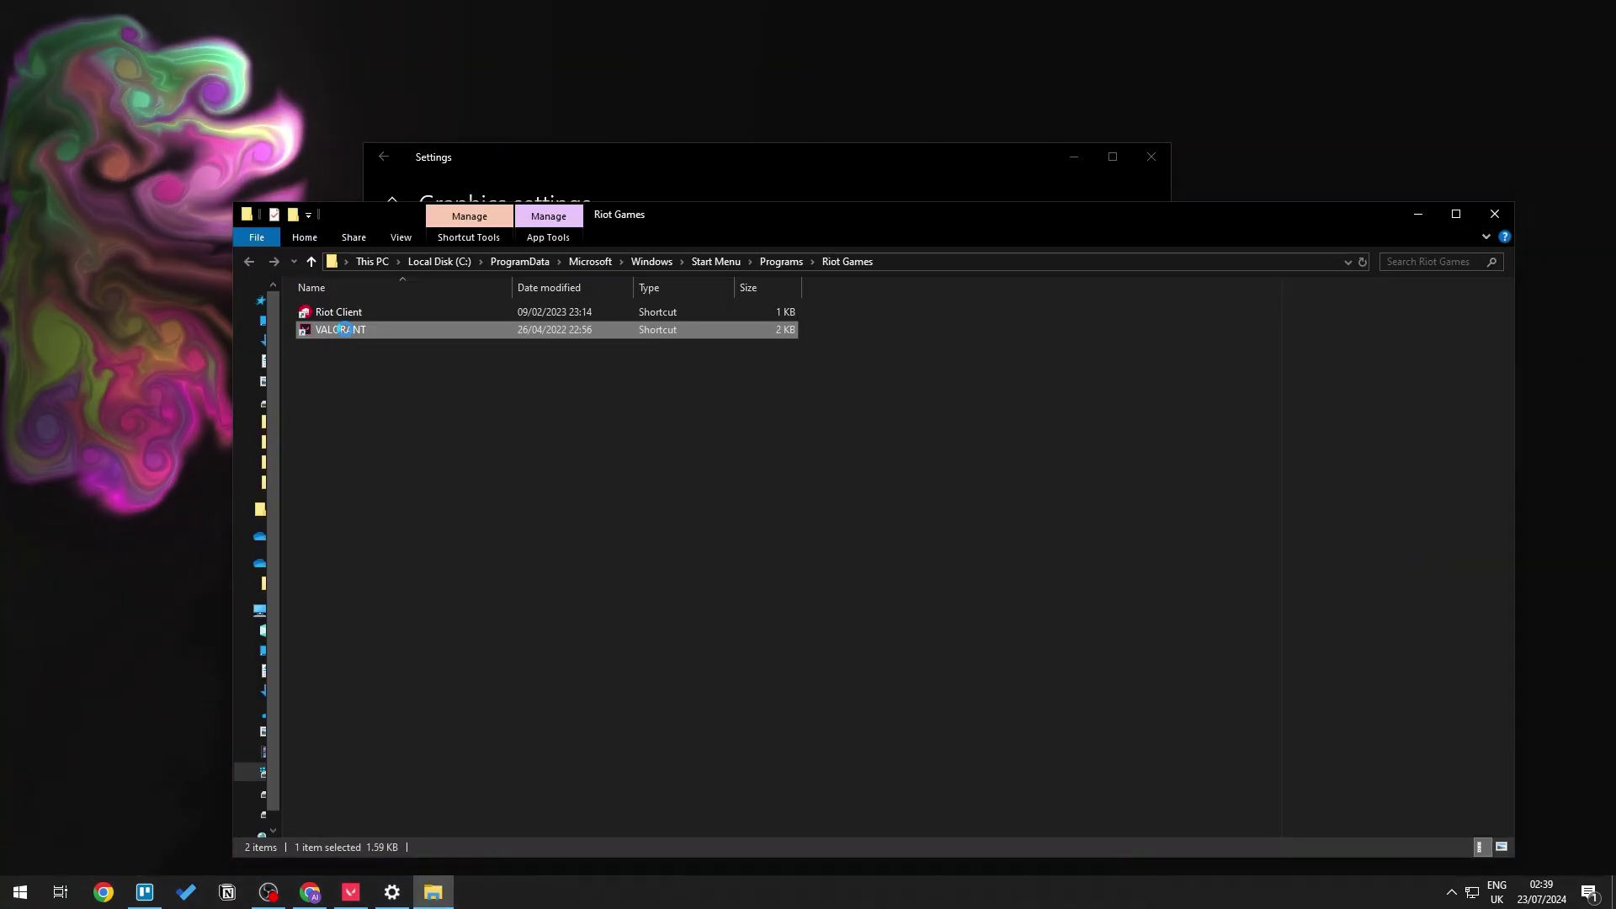
pyautogui.rightClick(345, 330)
pyautogui.click(423, 365)
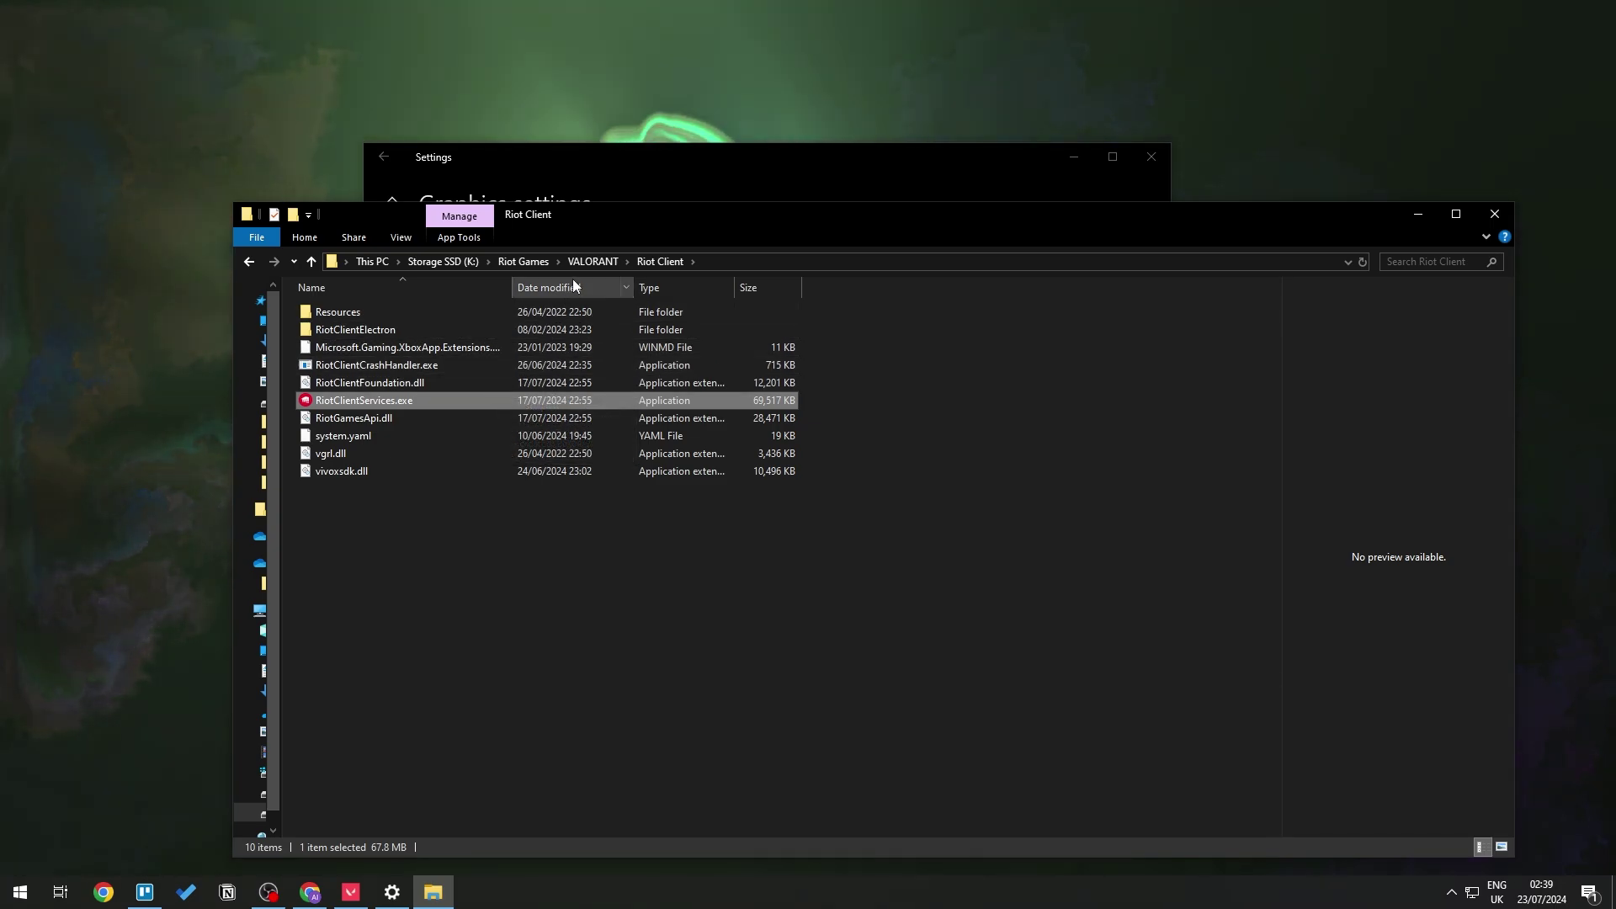
# Browse Riot Games > VALORANT > live > ShooterGame > Binaries > Win64 and select VALORANT-Win64-Shipping.exe.
pyautogui.click(540, 265)
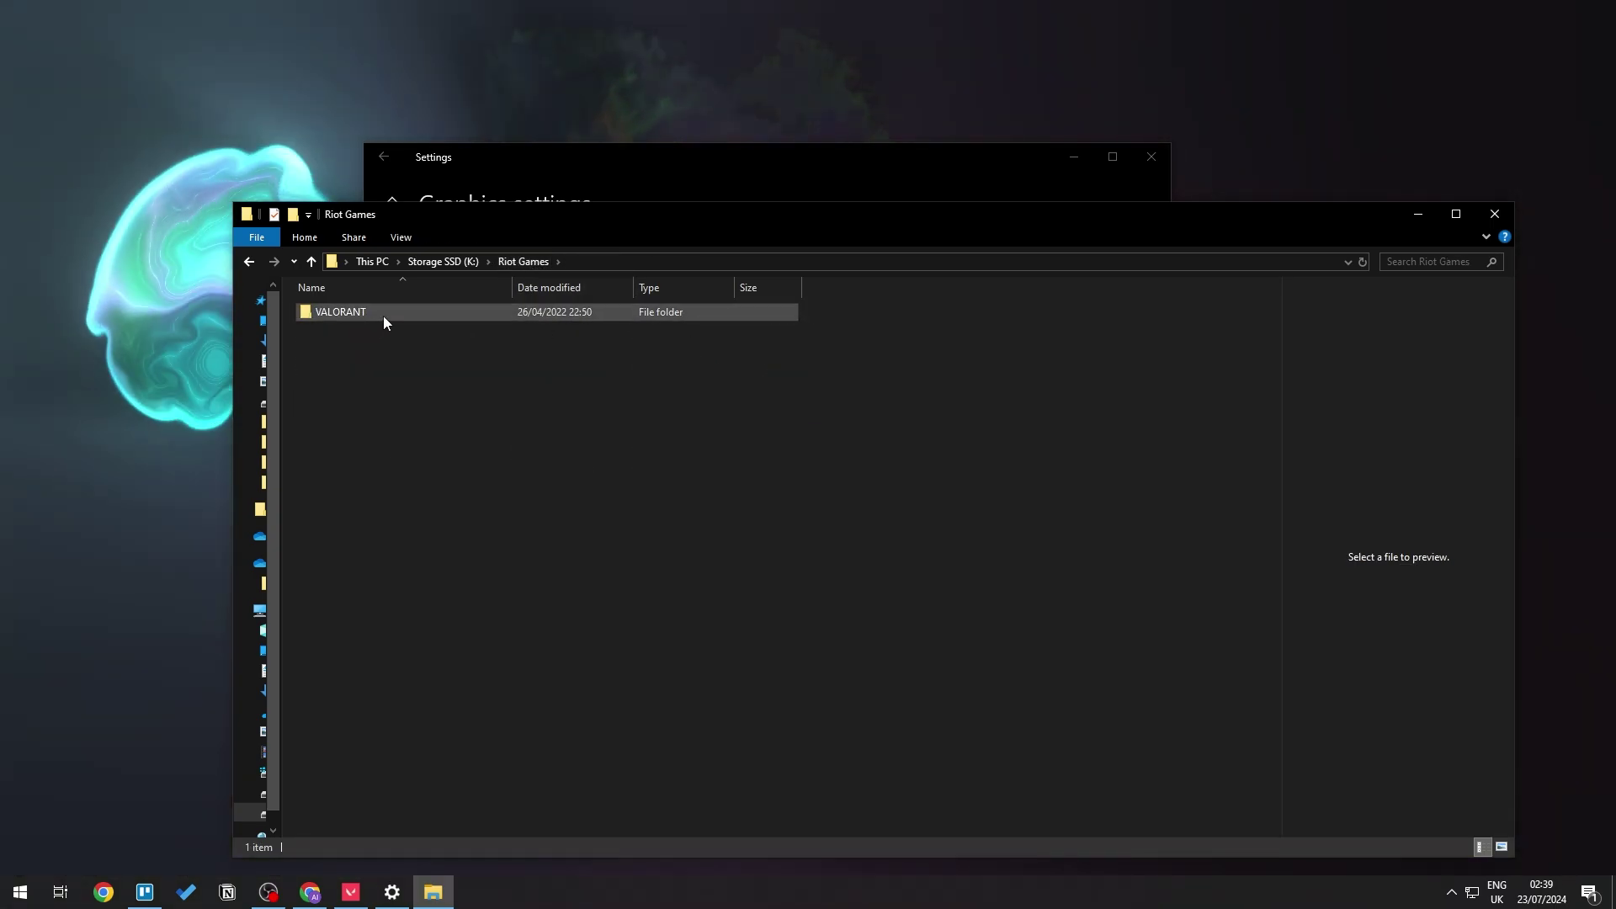
pyautogui.doubleClick(382, 315)
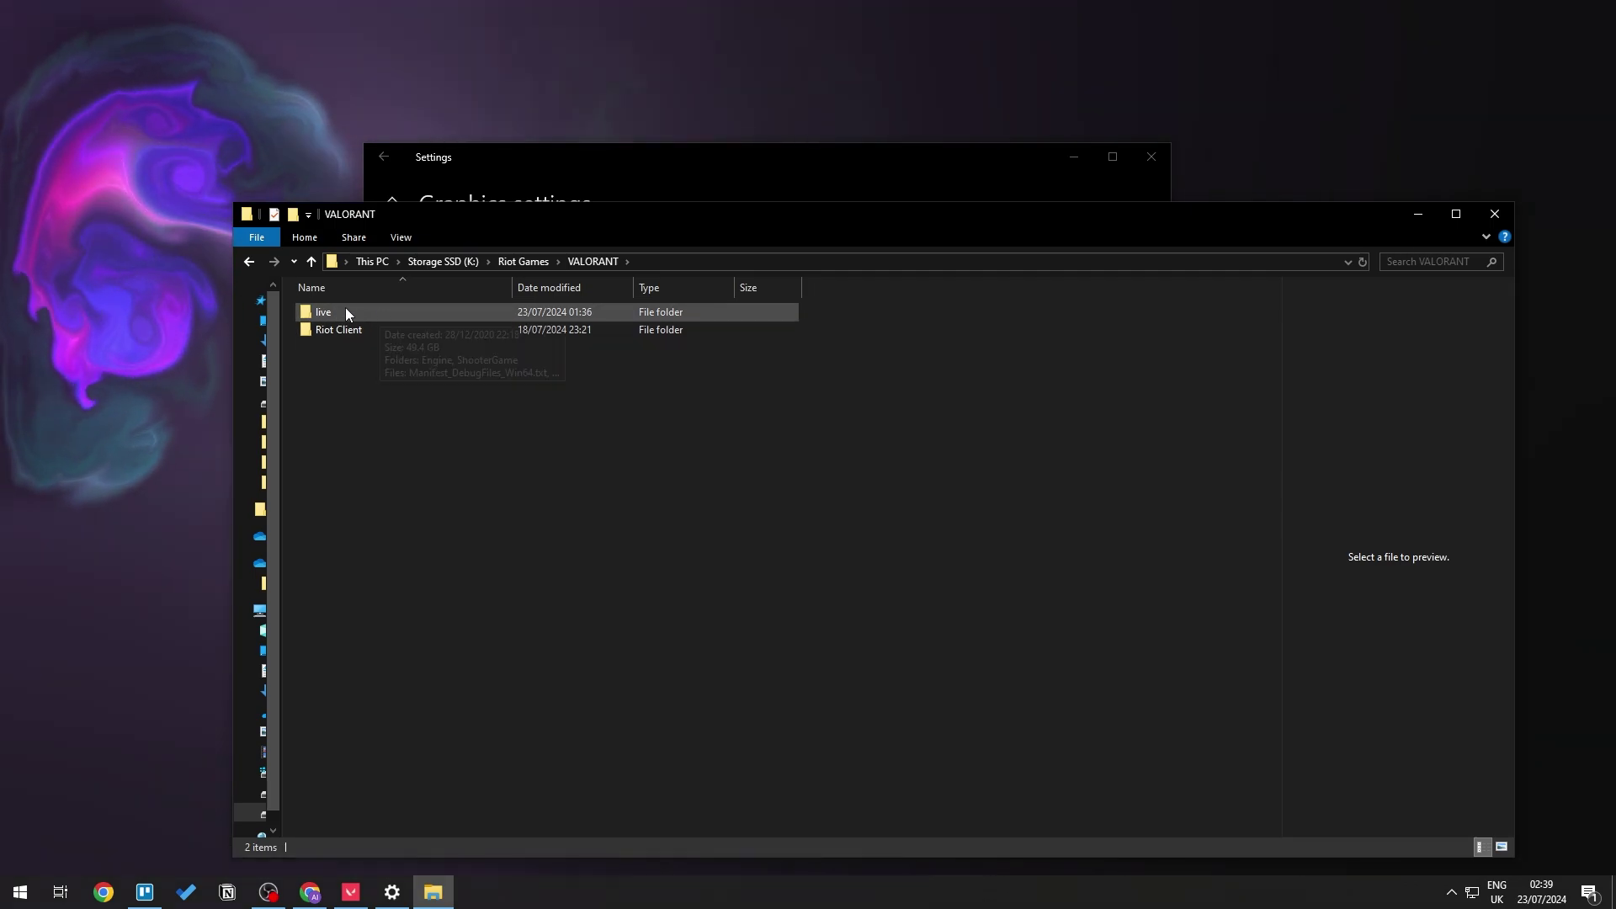
pyautogui.doubleClick(357, 315)
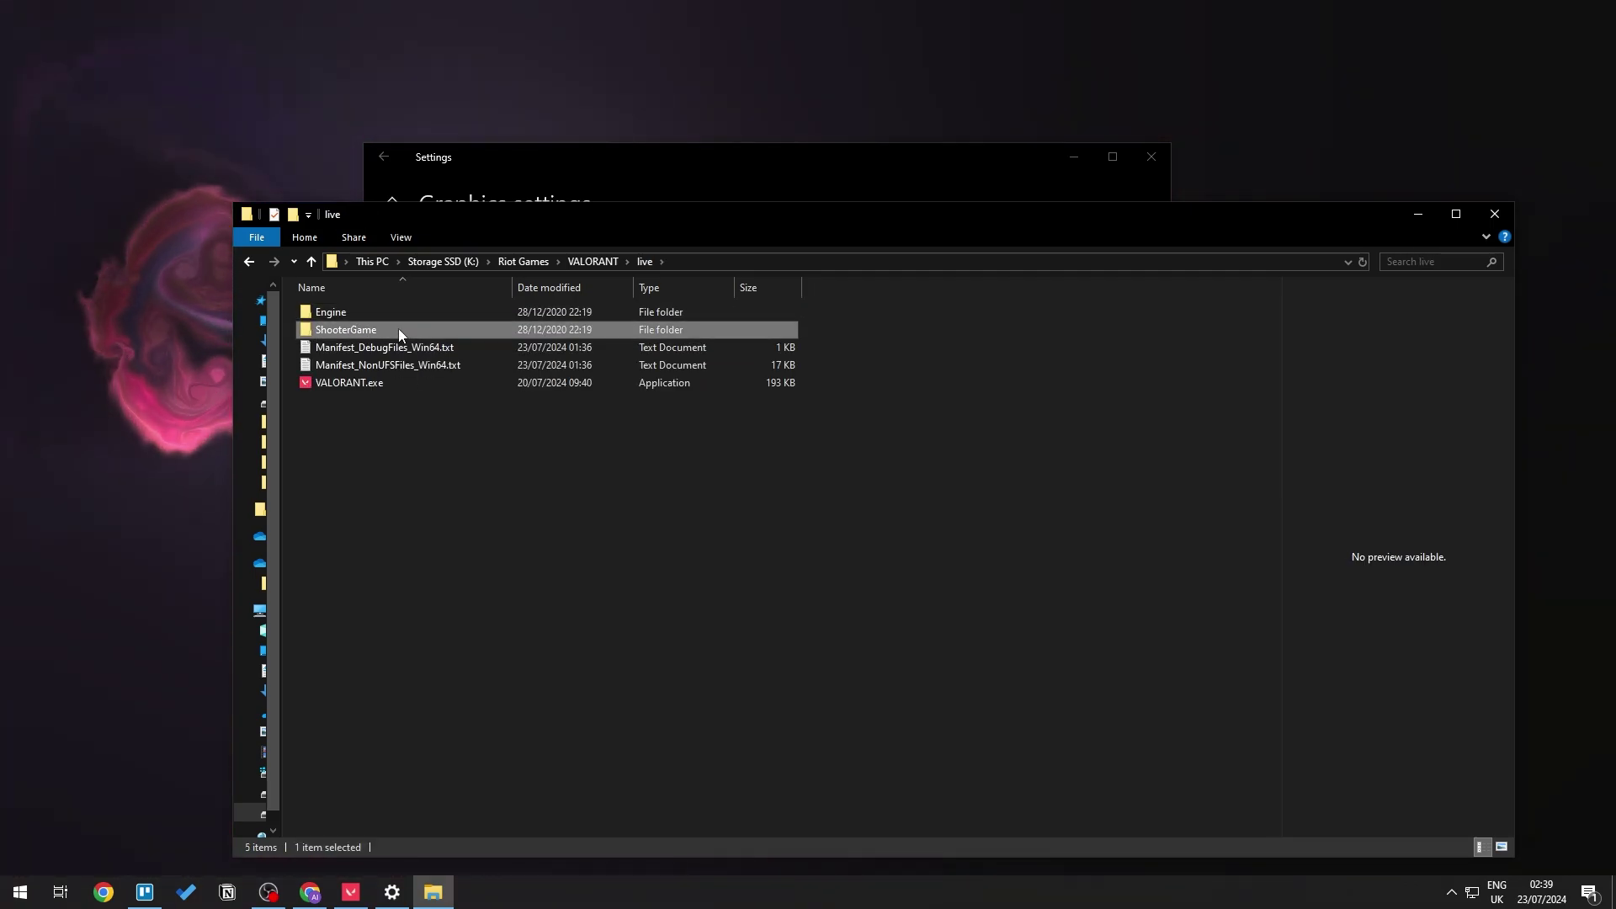
pyautogui.doubleClick(397, 328)
pyautogui.click(357, 315)
pyautogui.doubleClick(357, 317)
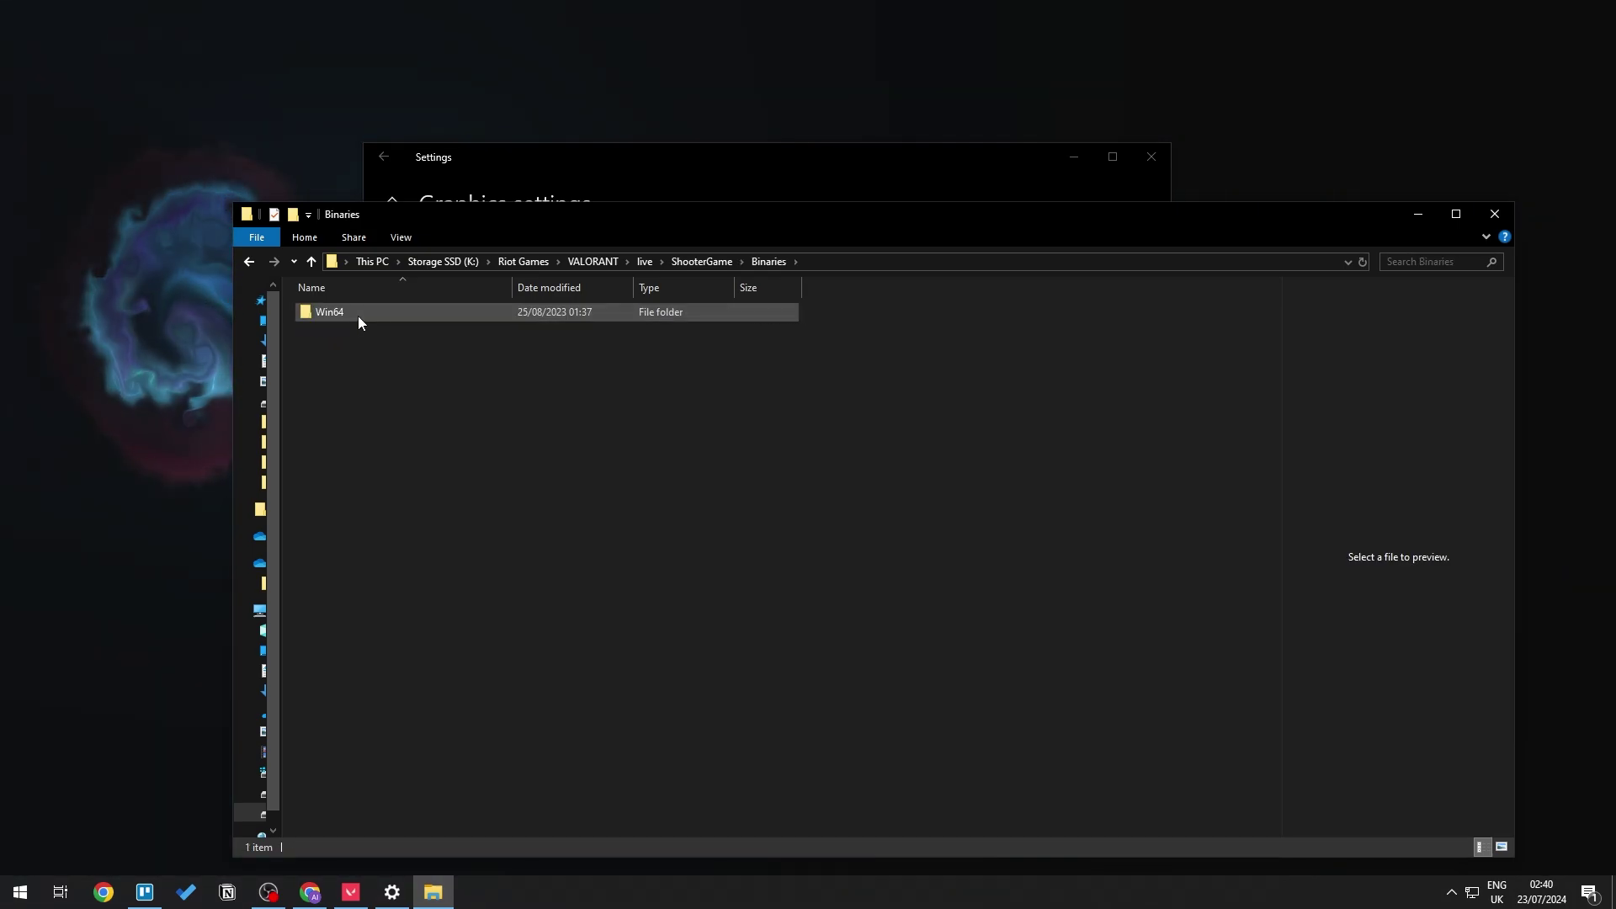
pyautogui.doubleClick(382, 315)
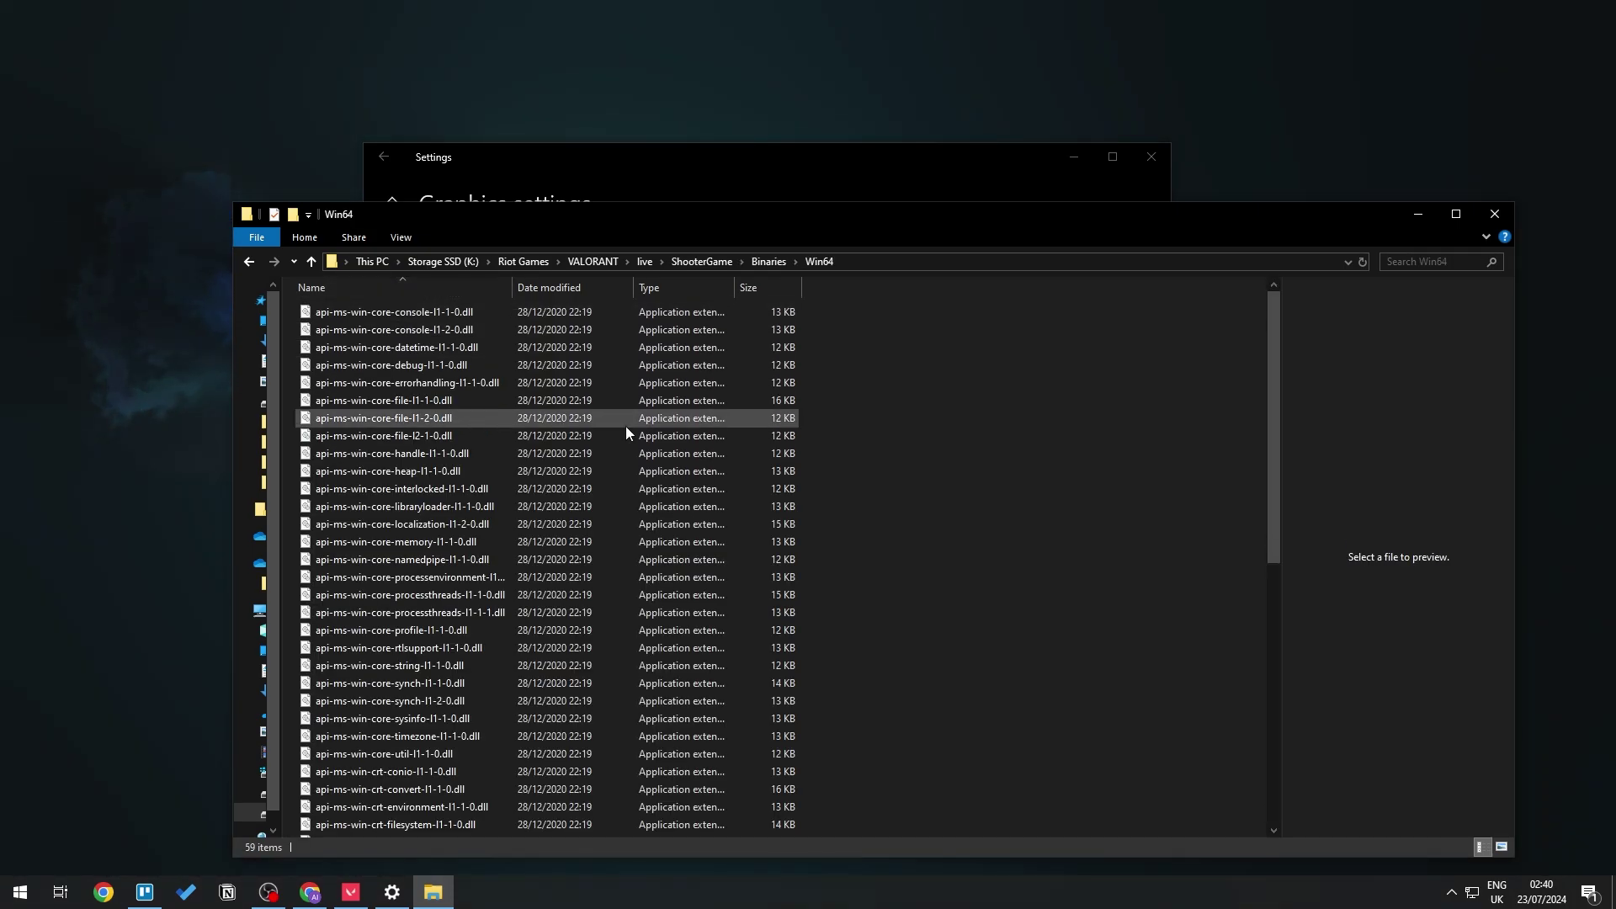
pyautogui.scroll(-10, 625, 426)
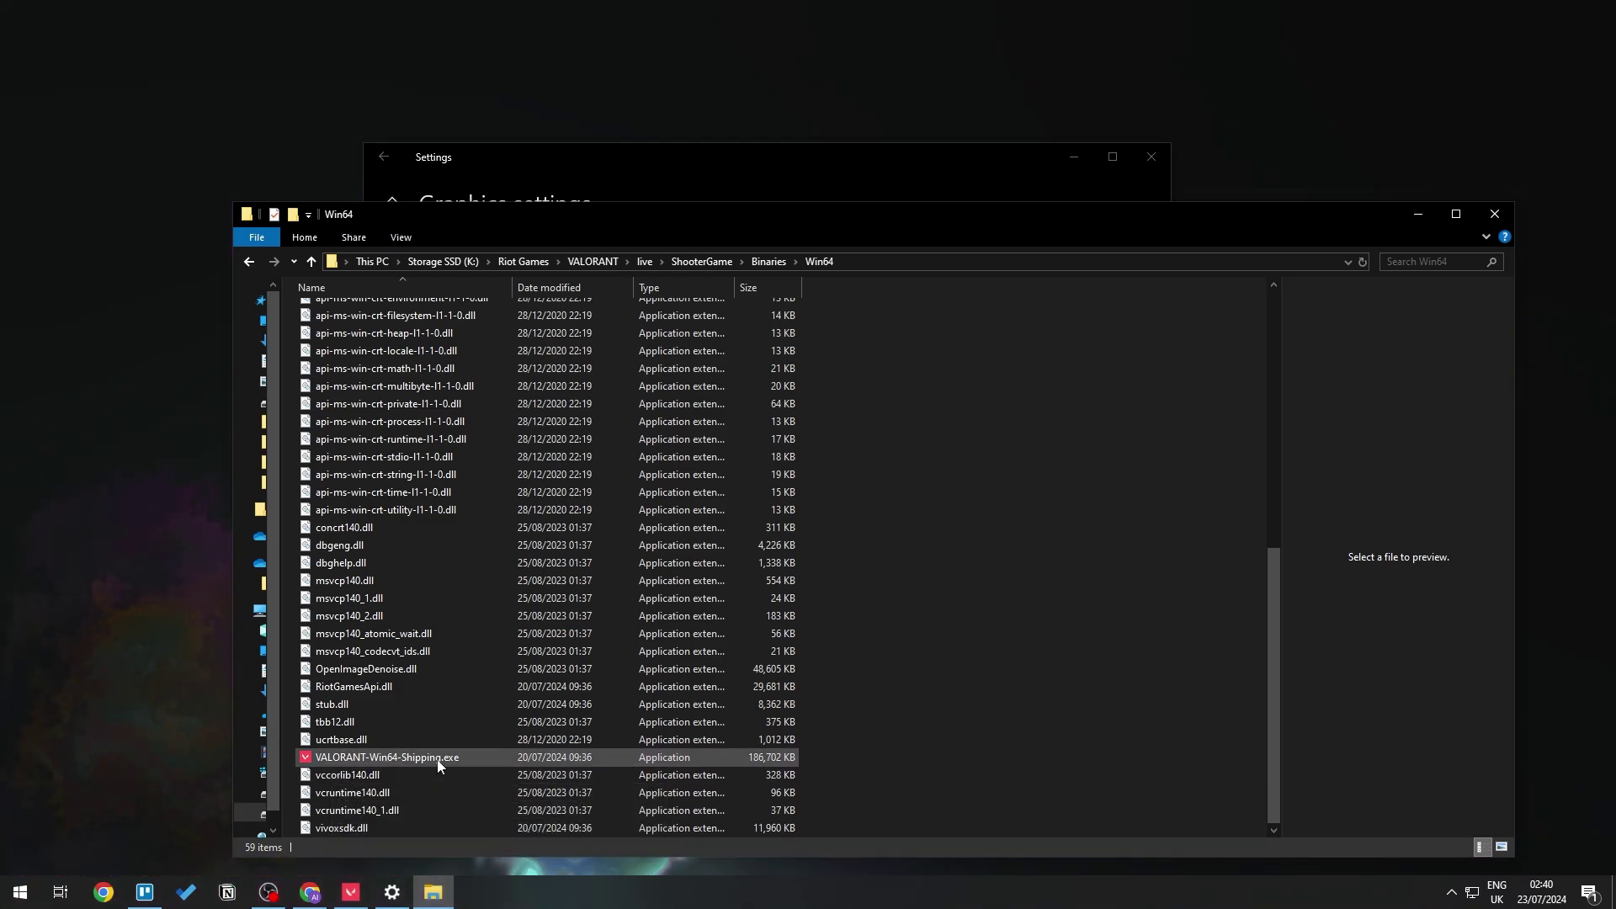
pyautogui.click(416, 759)
# Apply disabled full-screen optimisations in VALORANT-Win64-Shipping.exe's Compatibility properties.
pyautogui.rightClick(416, 754)
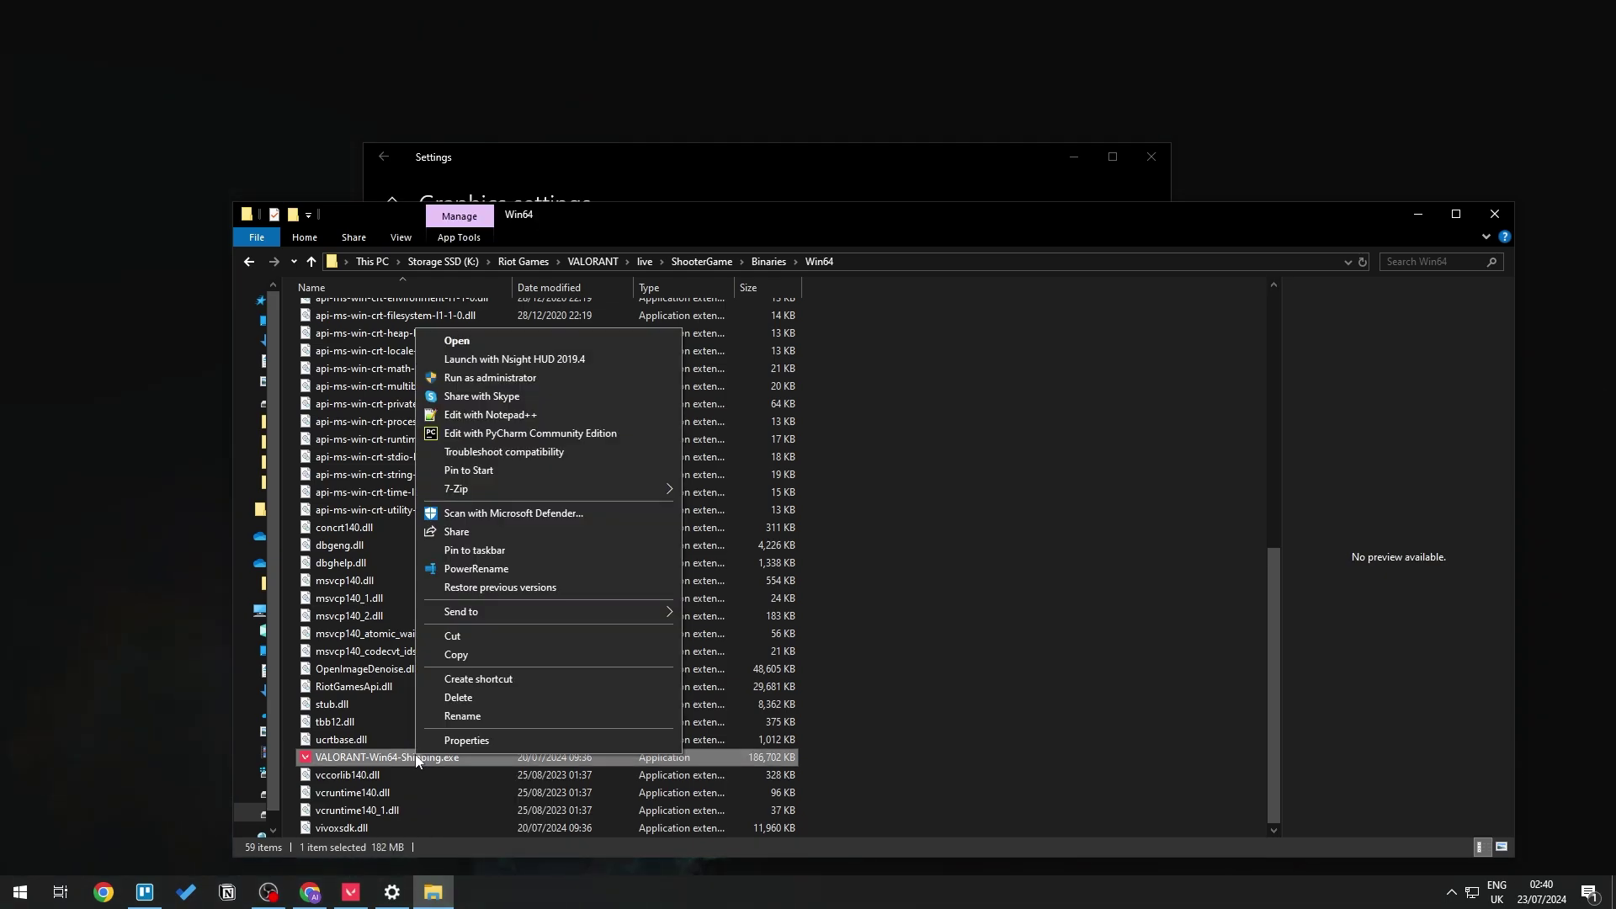
pyautogui.click(493, 744)
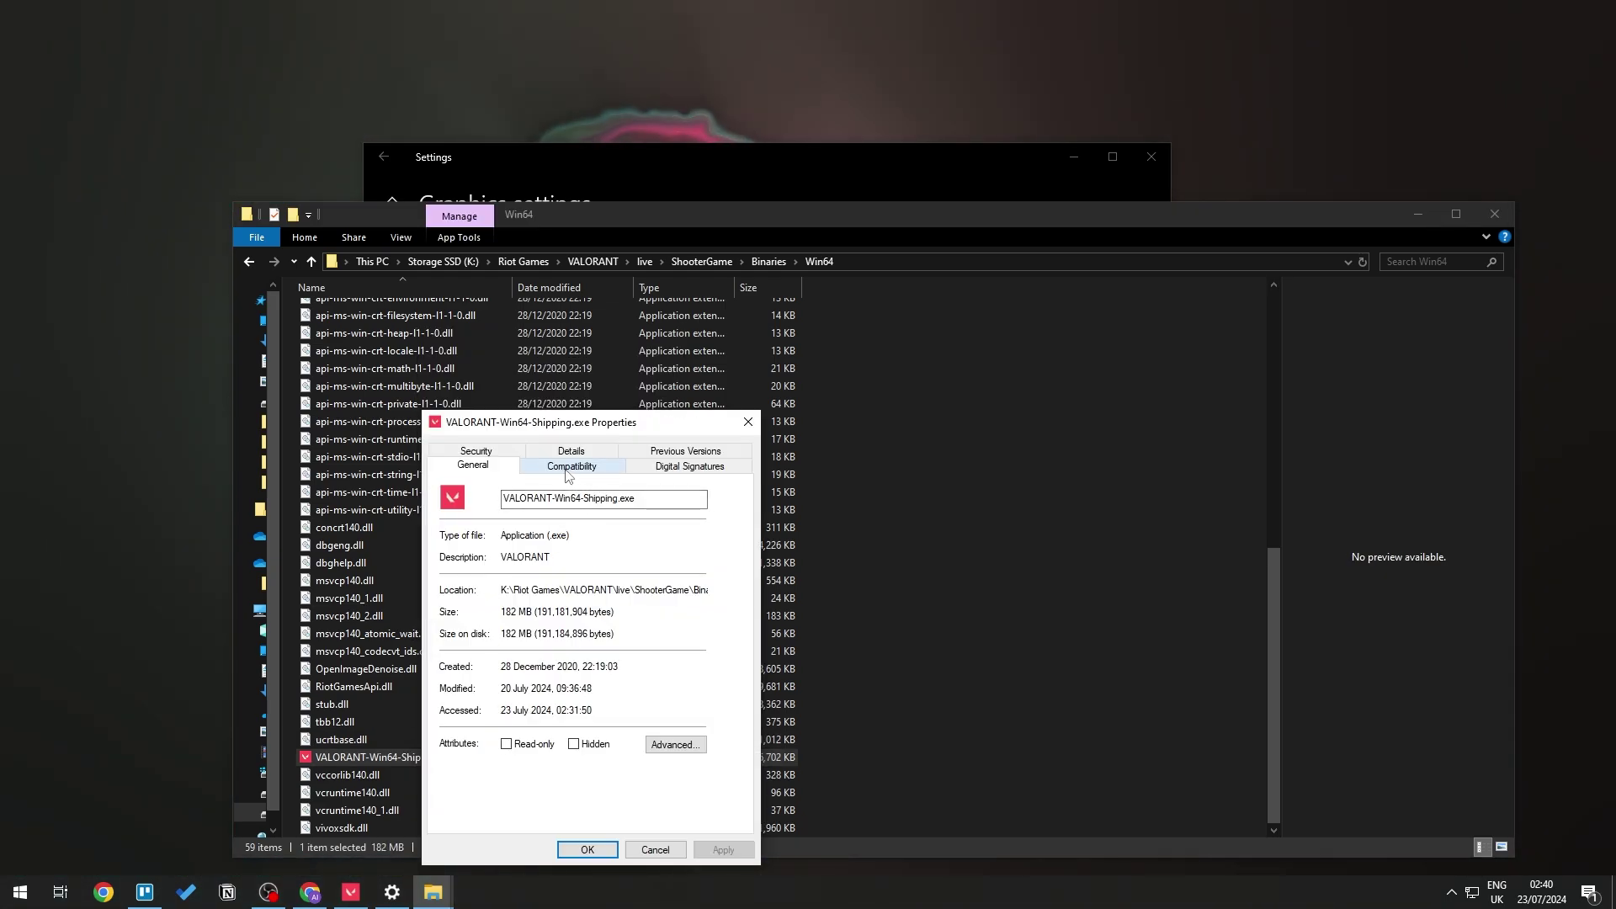
pyautogui.click(567, 470)
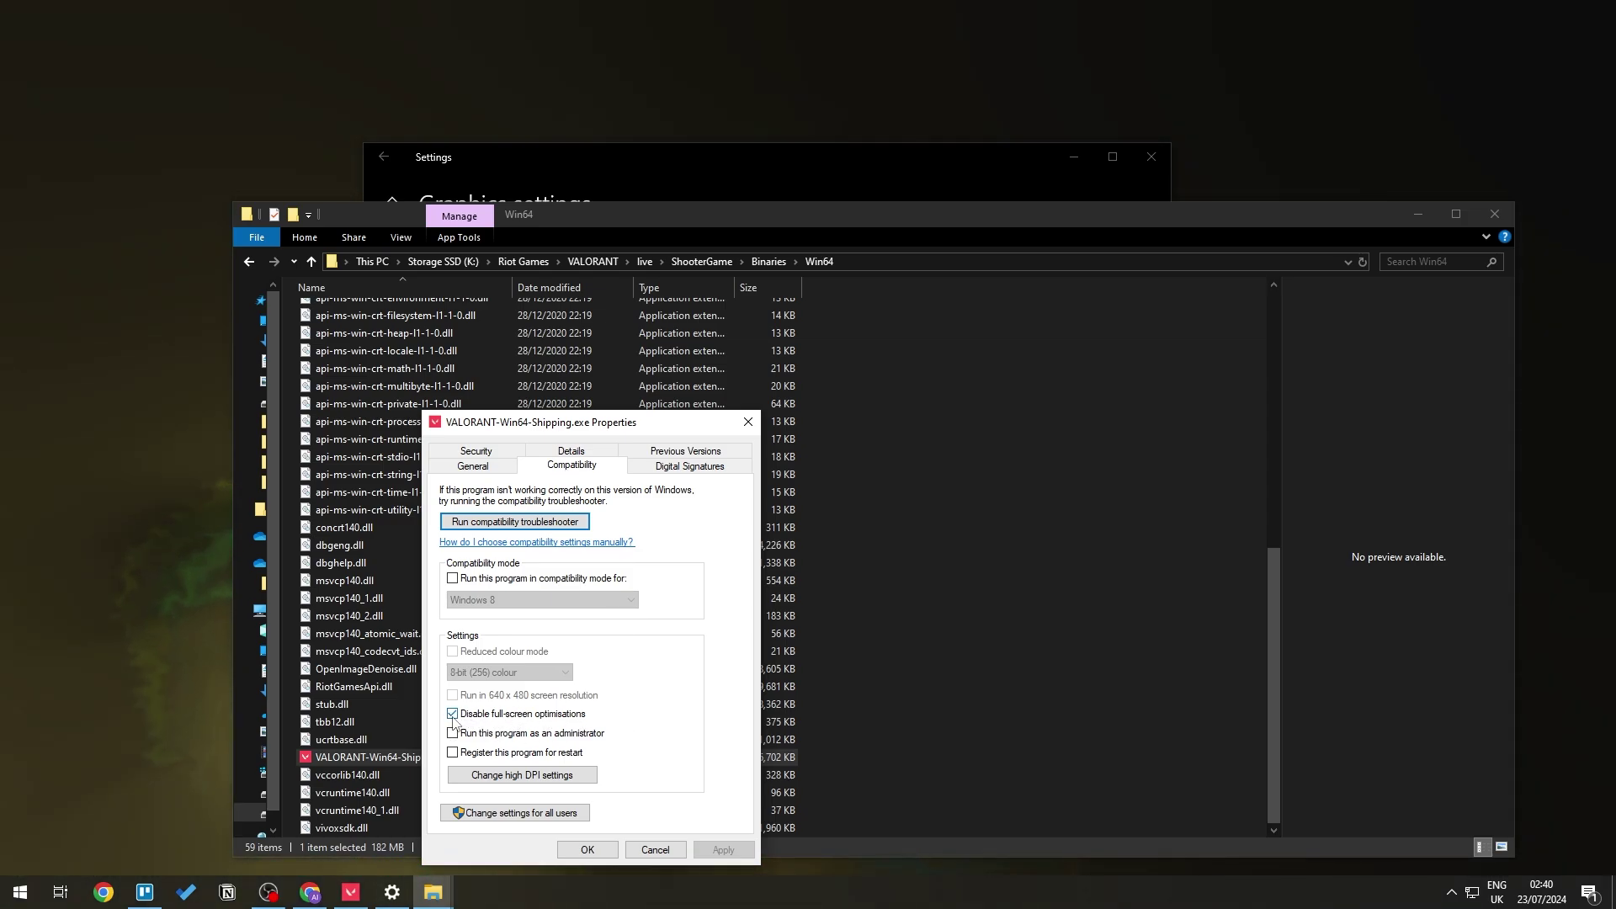
pyautogui.click(464, 715)
pyautogui.click(464, 714)
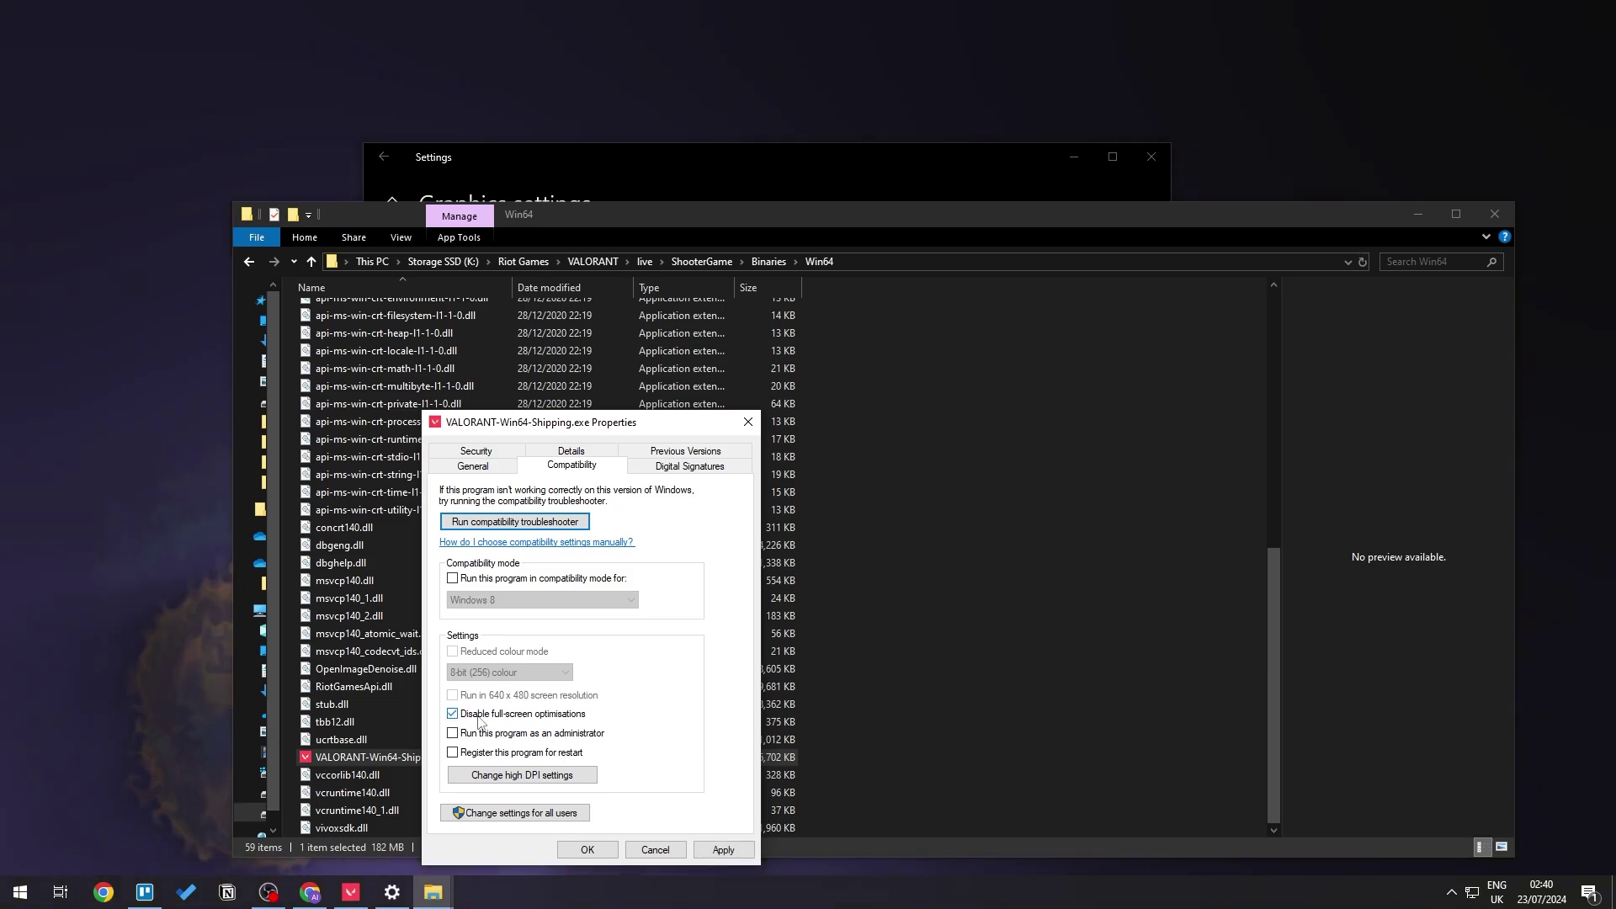
pyautogui.click(729, 848)
pyautogui.click(655, 854)
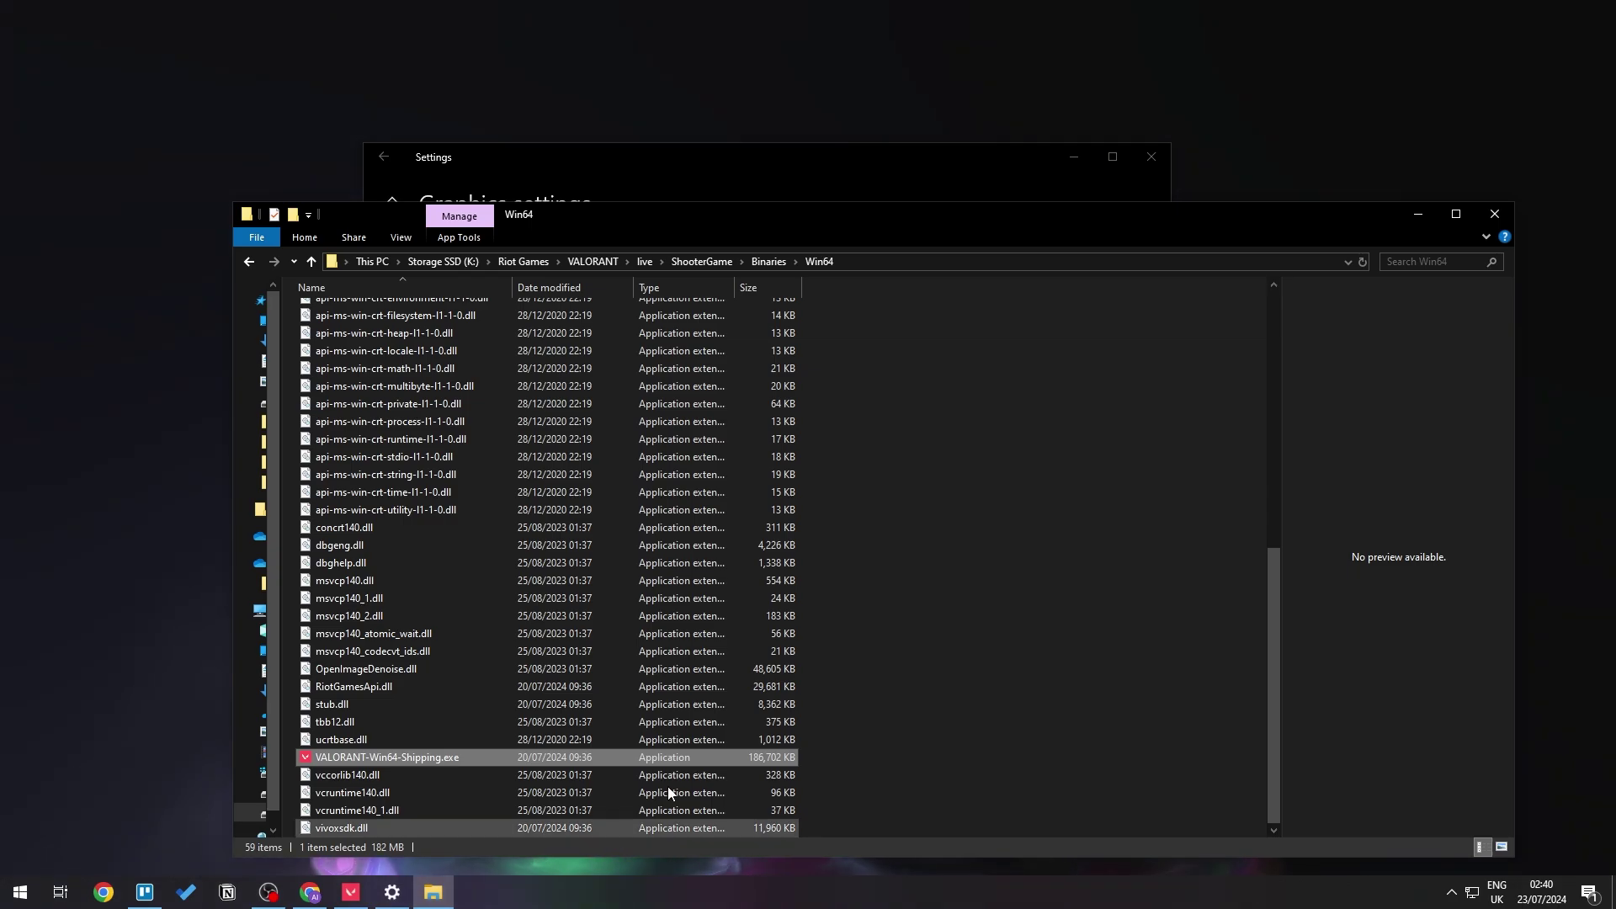
# Close File Explorer and the Graphics settings window.
pyautogui.click(1500, 217)
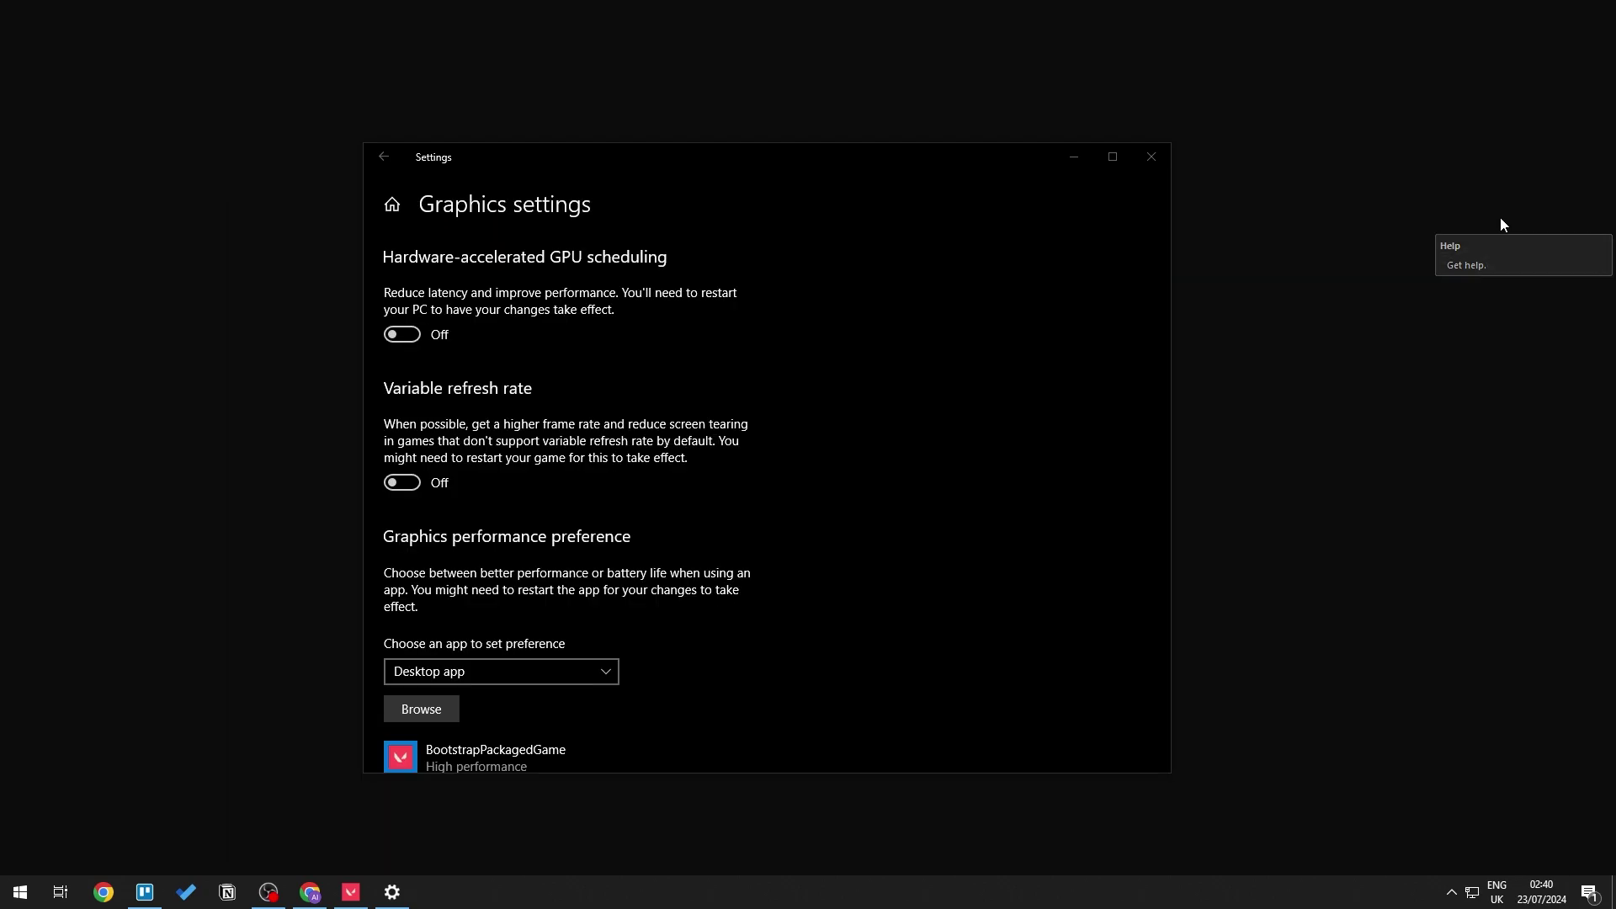
pyautogui.click(1152, 158)
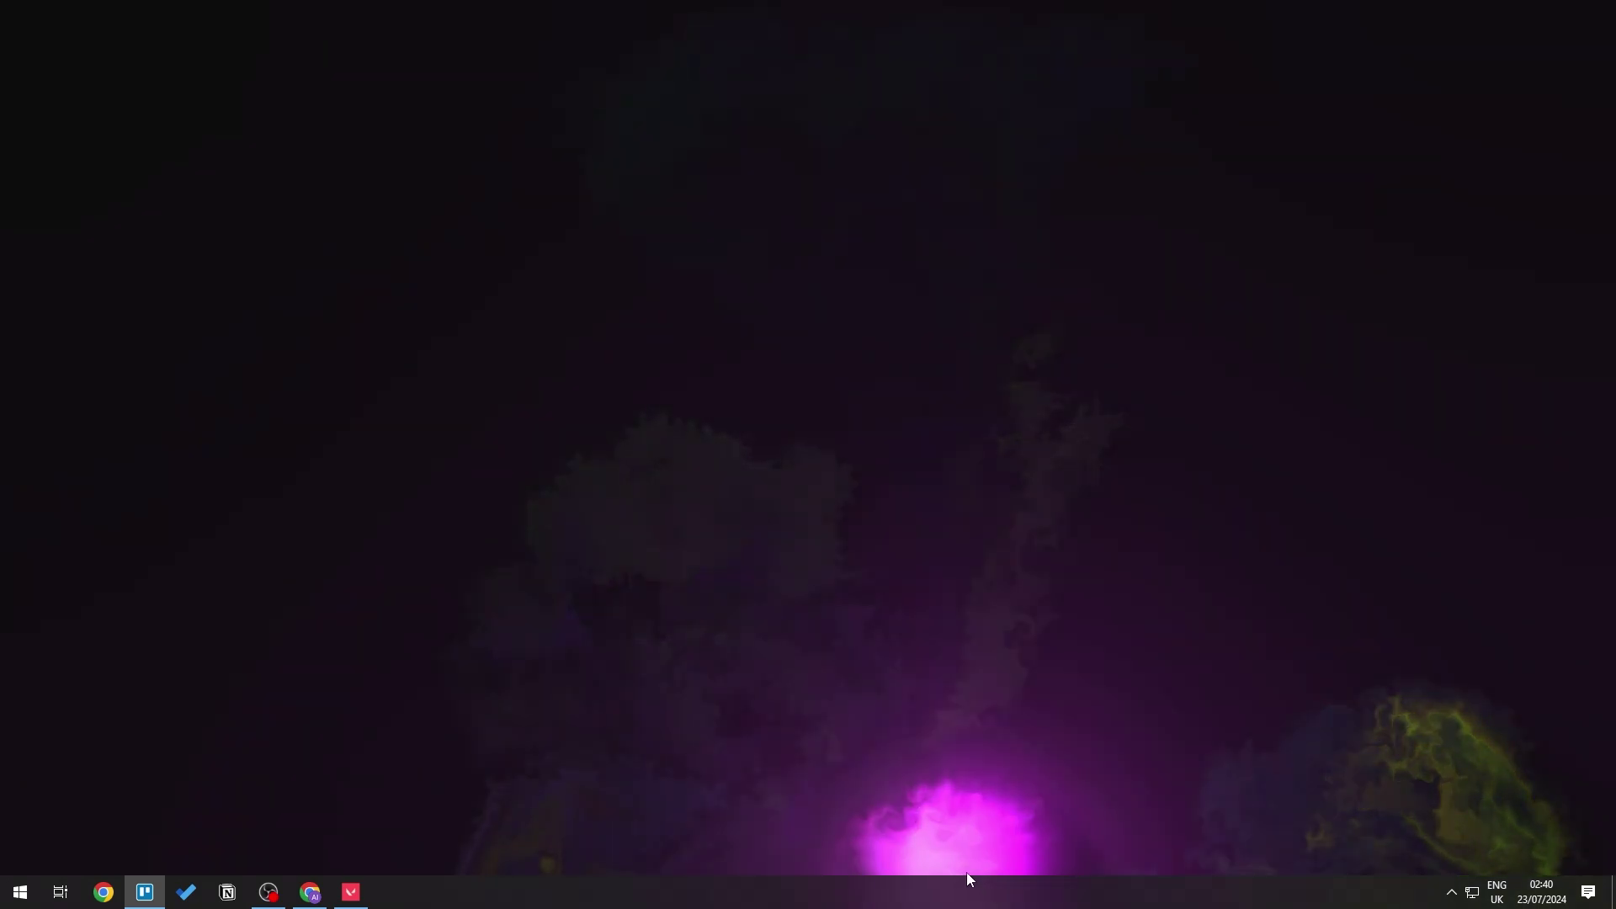
pyautogui.press('super')
pyautogui.write('dev')
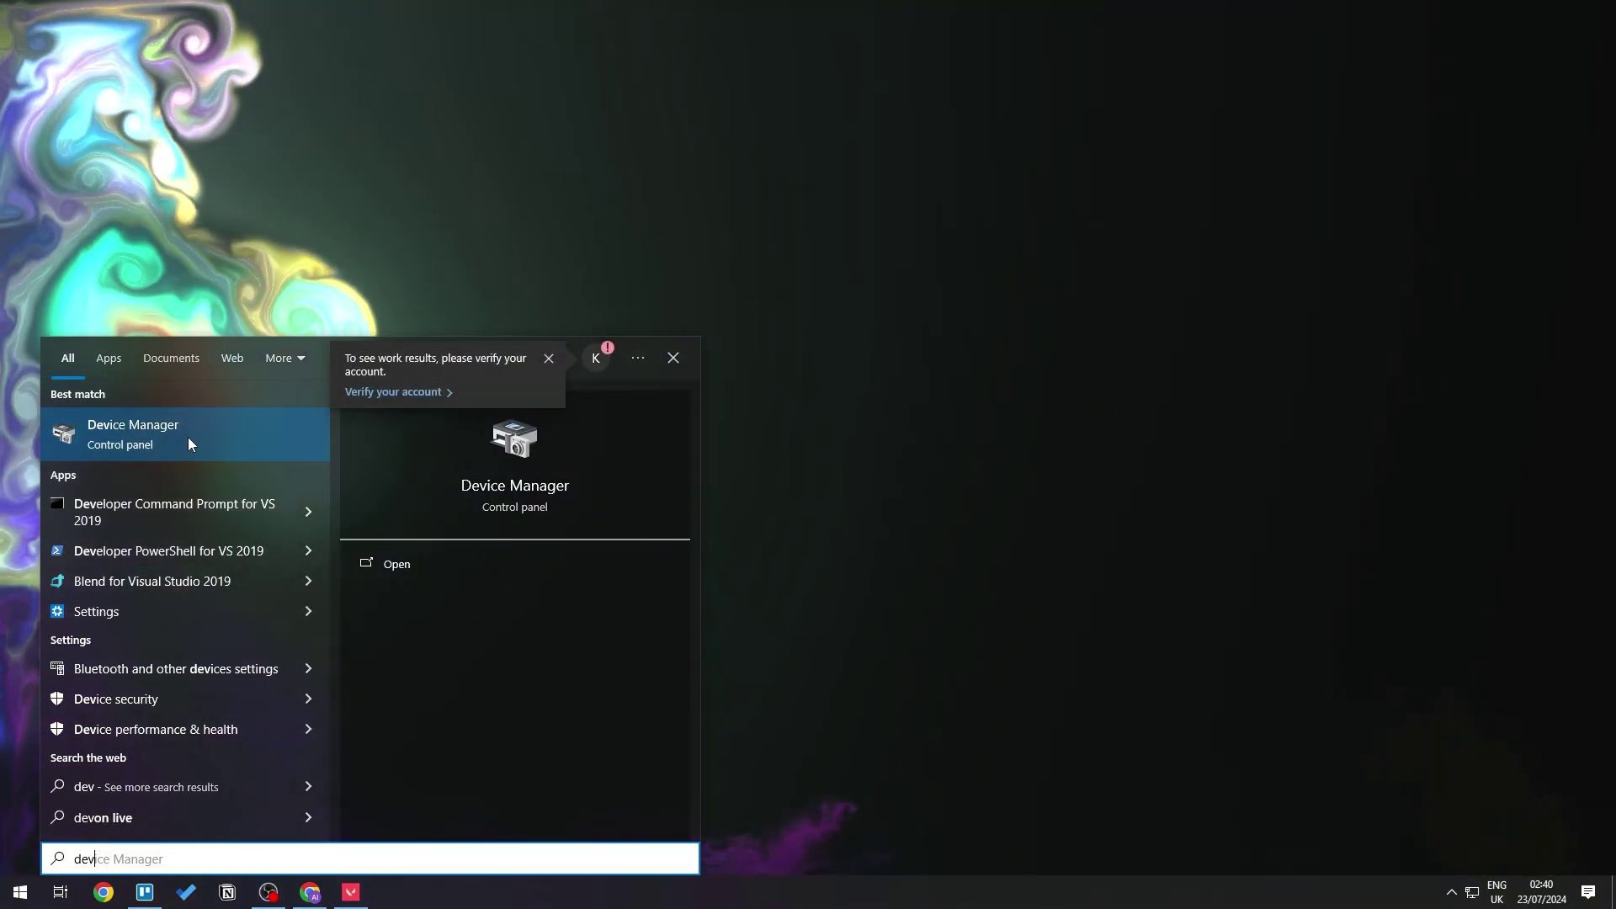
# Run an automatic driver search for the GeForce RTX 2070, confirm the best driver is installed, and close.
pyautogui.click(189, 438)
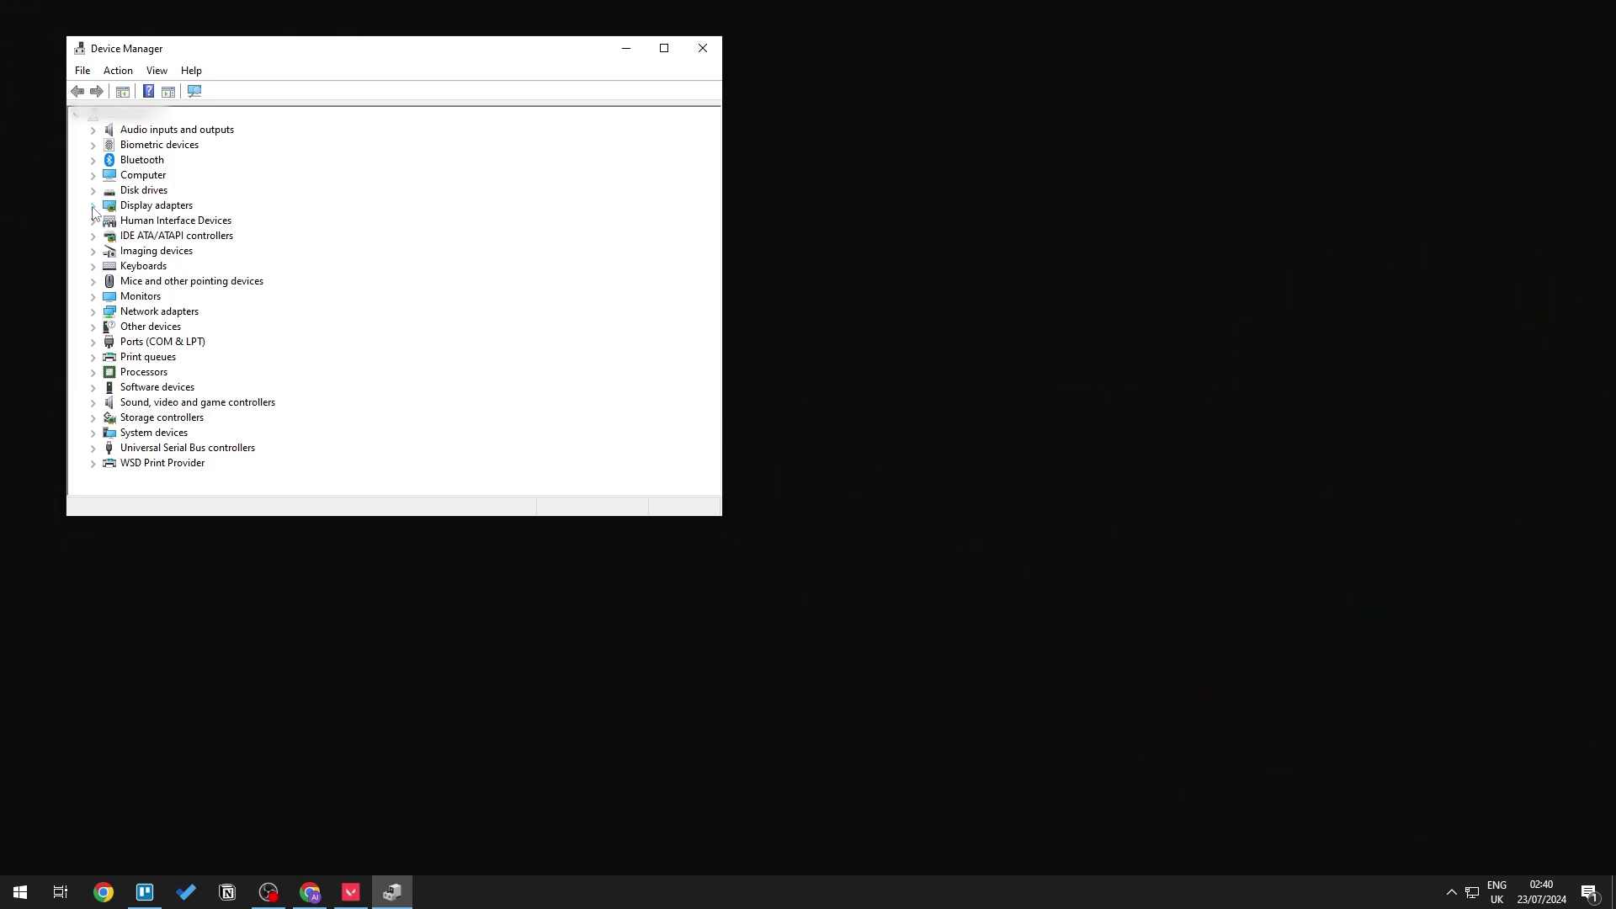
pyautogui.click(94, 206)
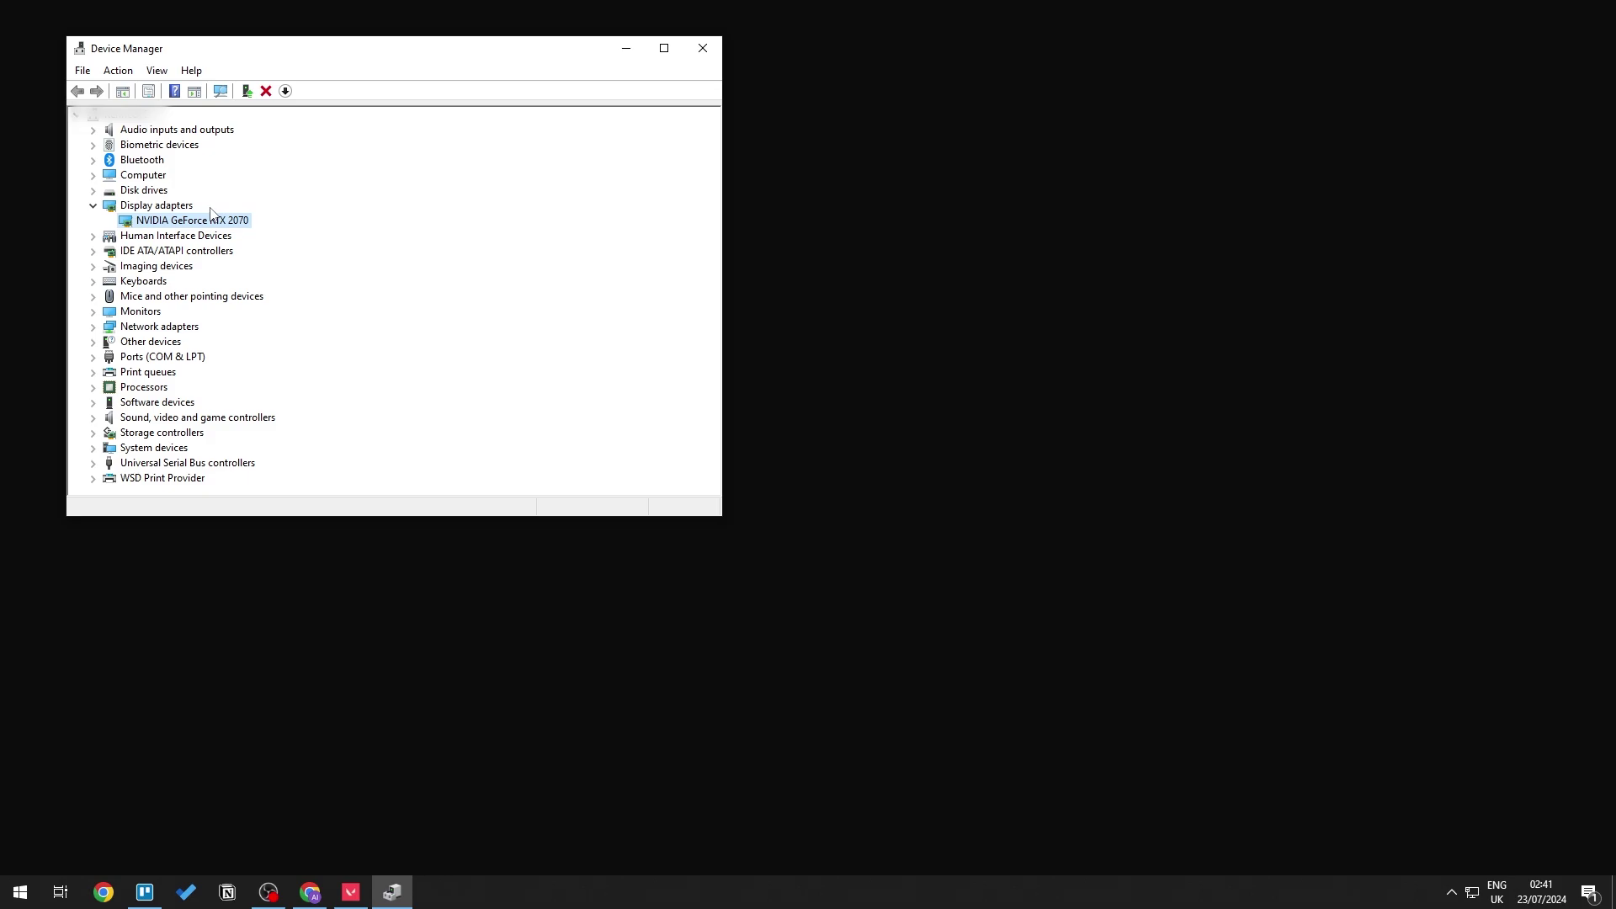
pyautogui.rightClick(168, 226)
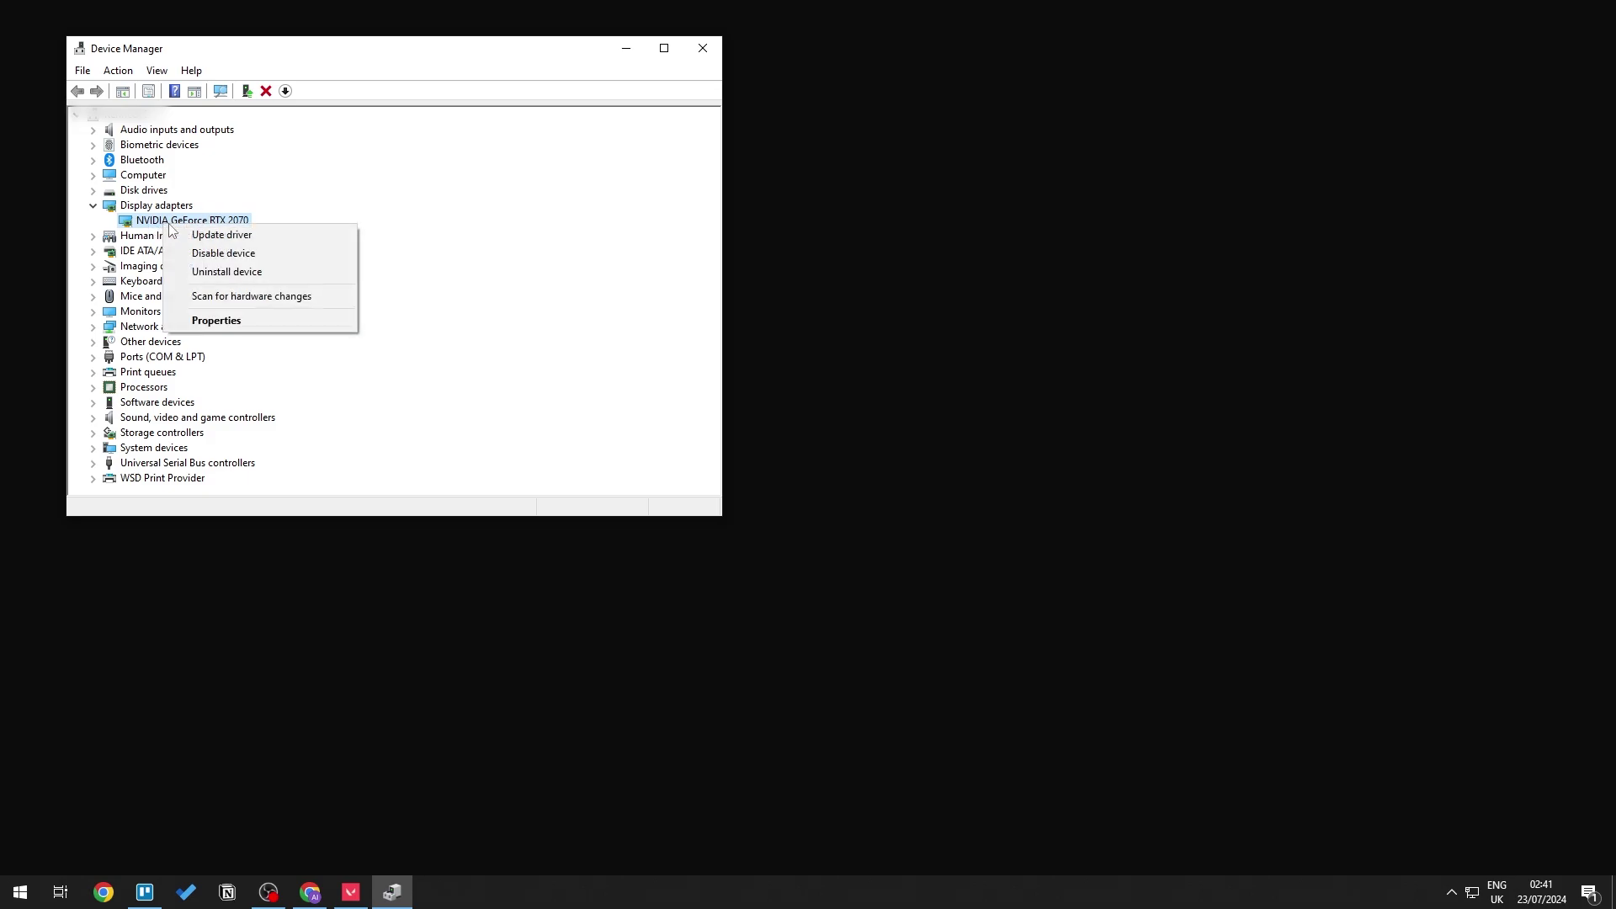
pyautogui.click(278, 236)
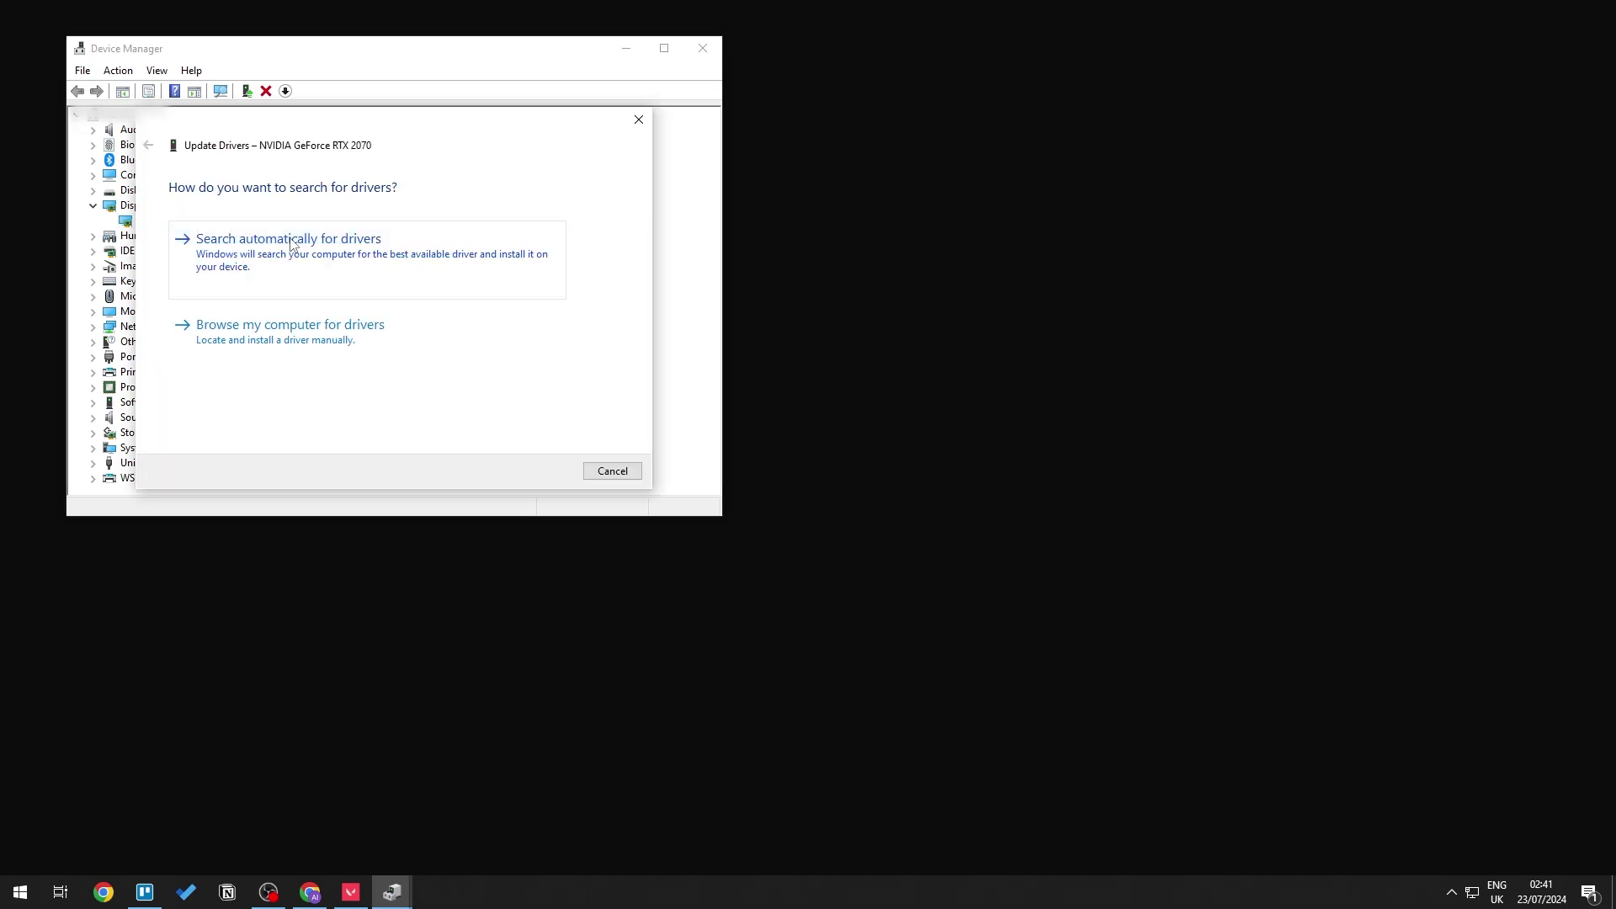
pyautogui.click(399, 250)
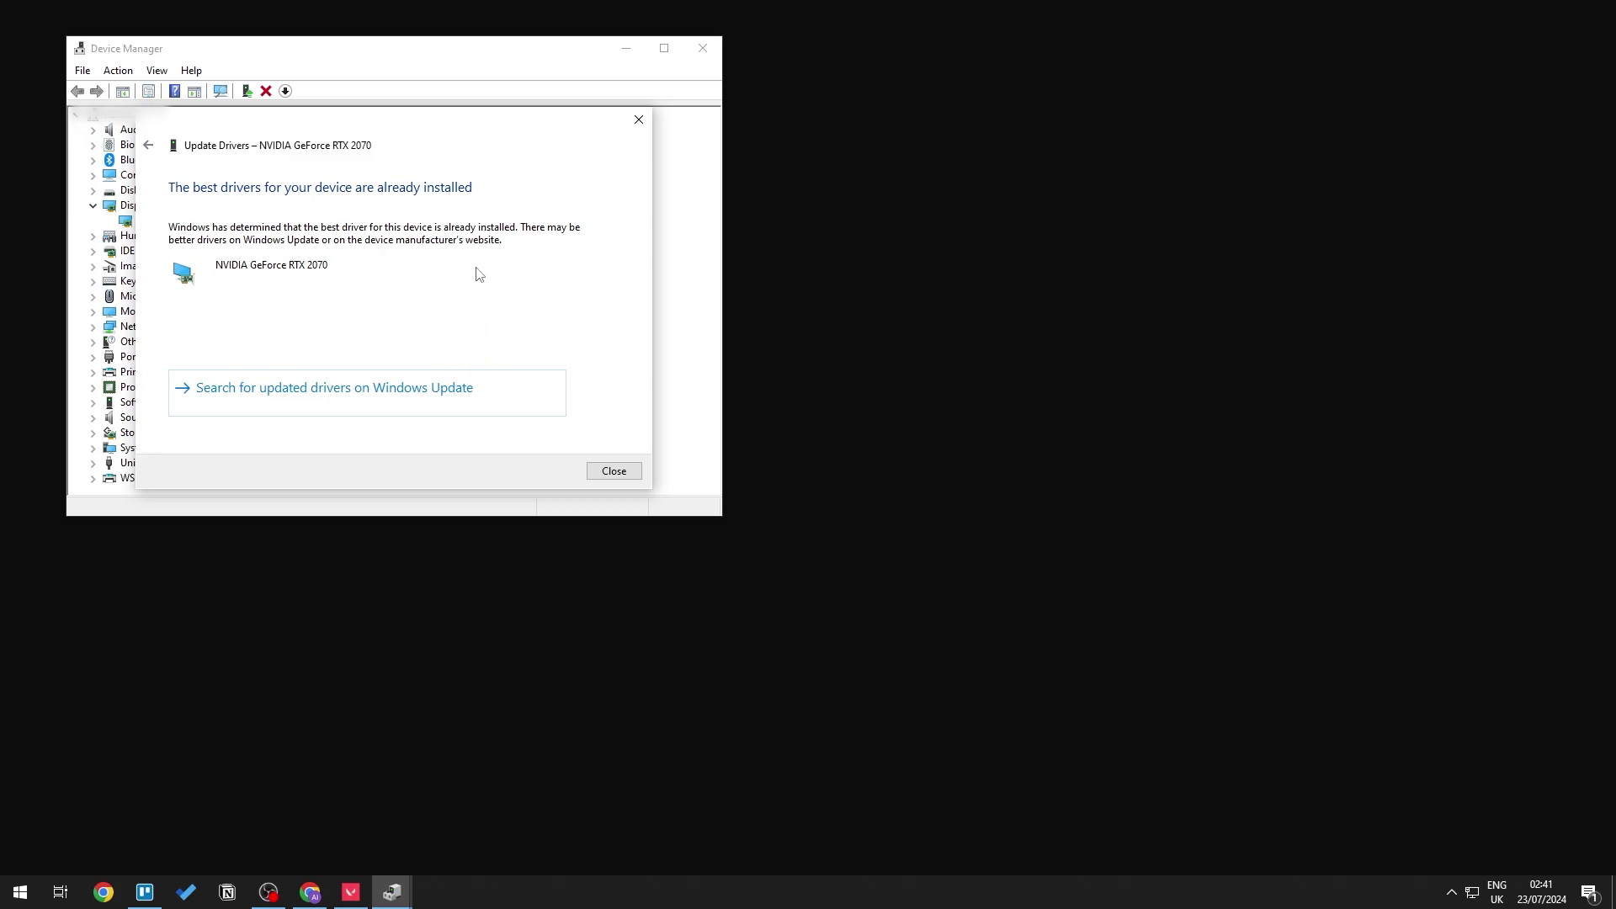
pyautogui.click(614, 472)
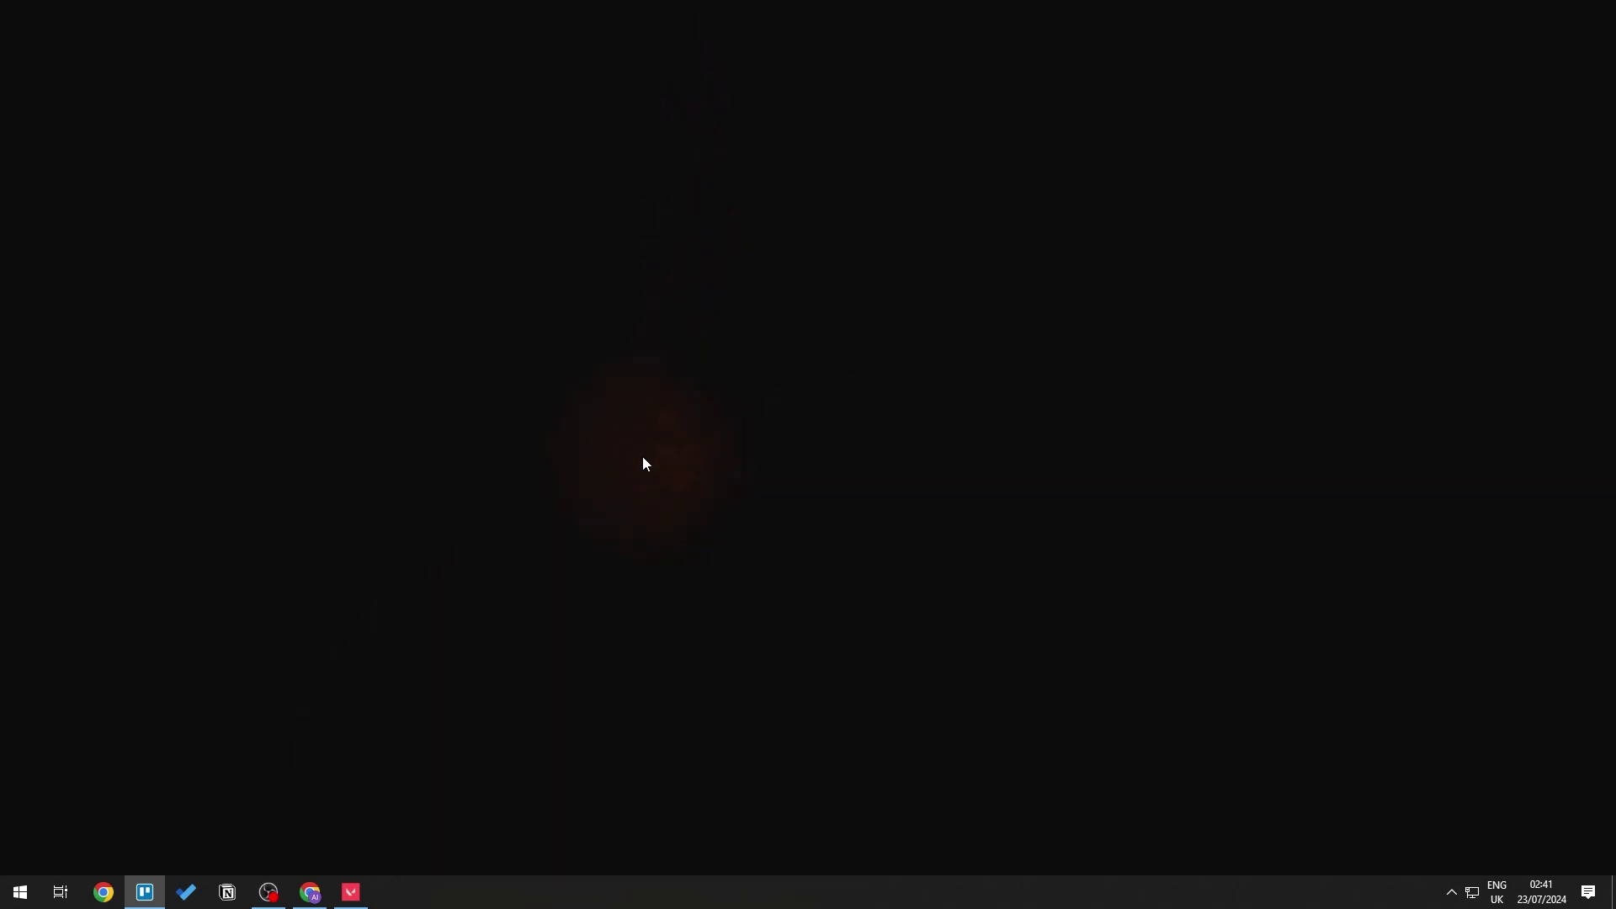
# Search 'gef' from the Start menu and launch GeForce Experience.
pyautogui.press('super')
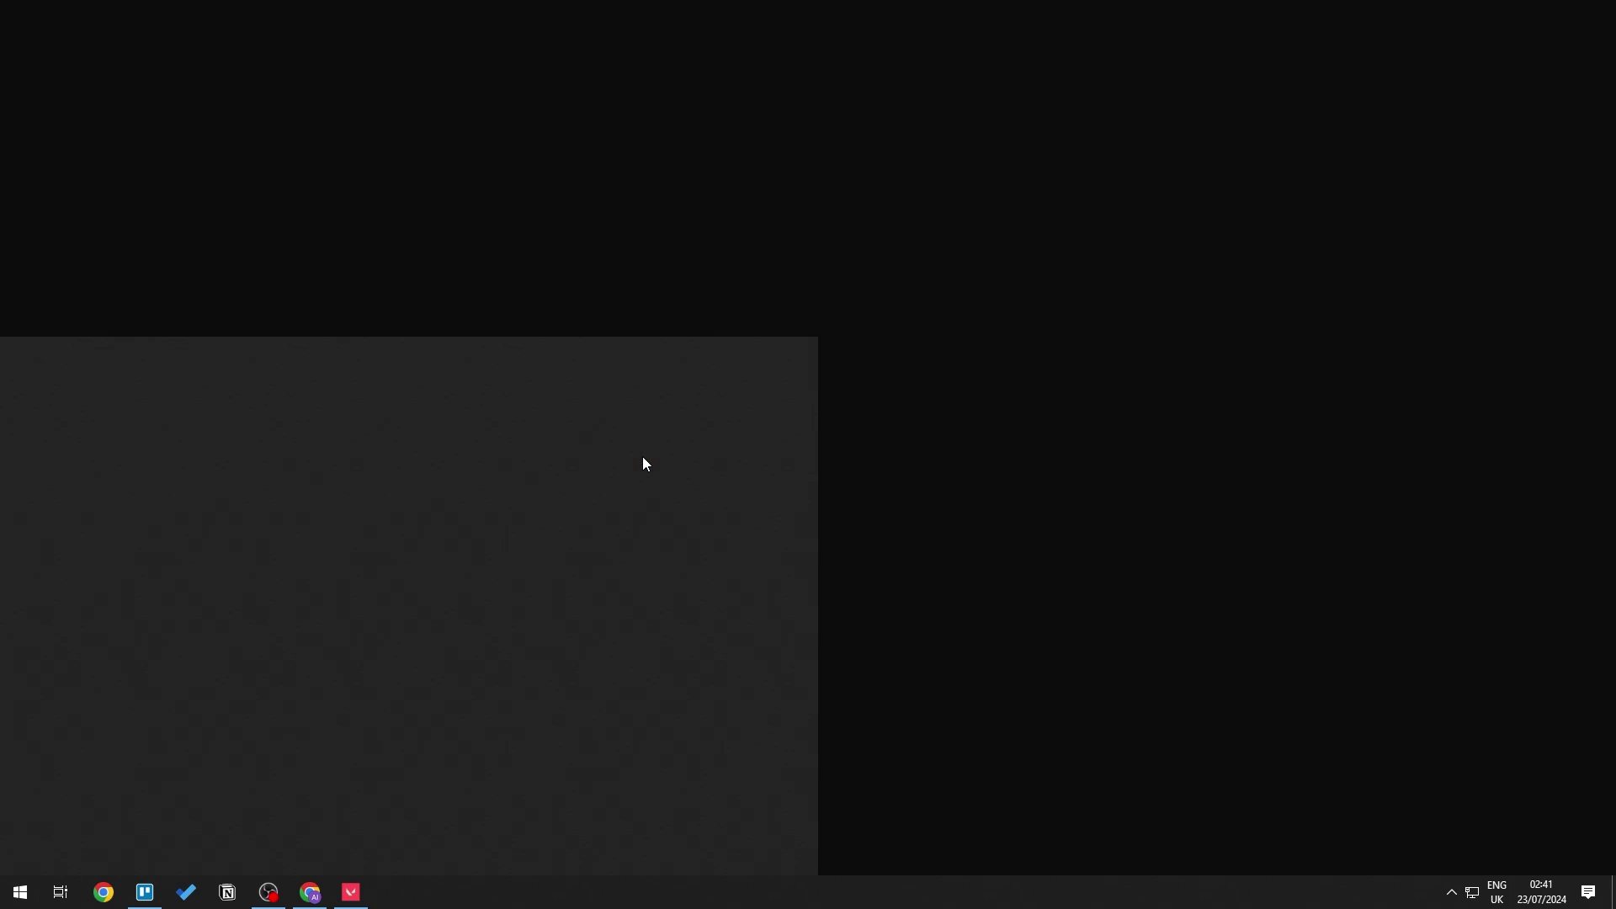
pyautogui.write('gef')
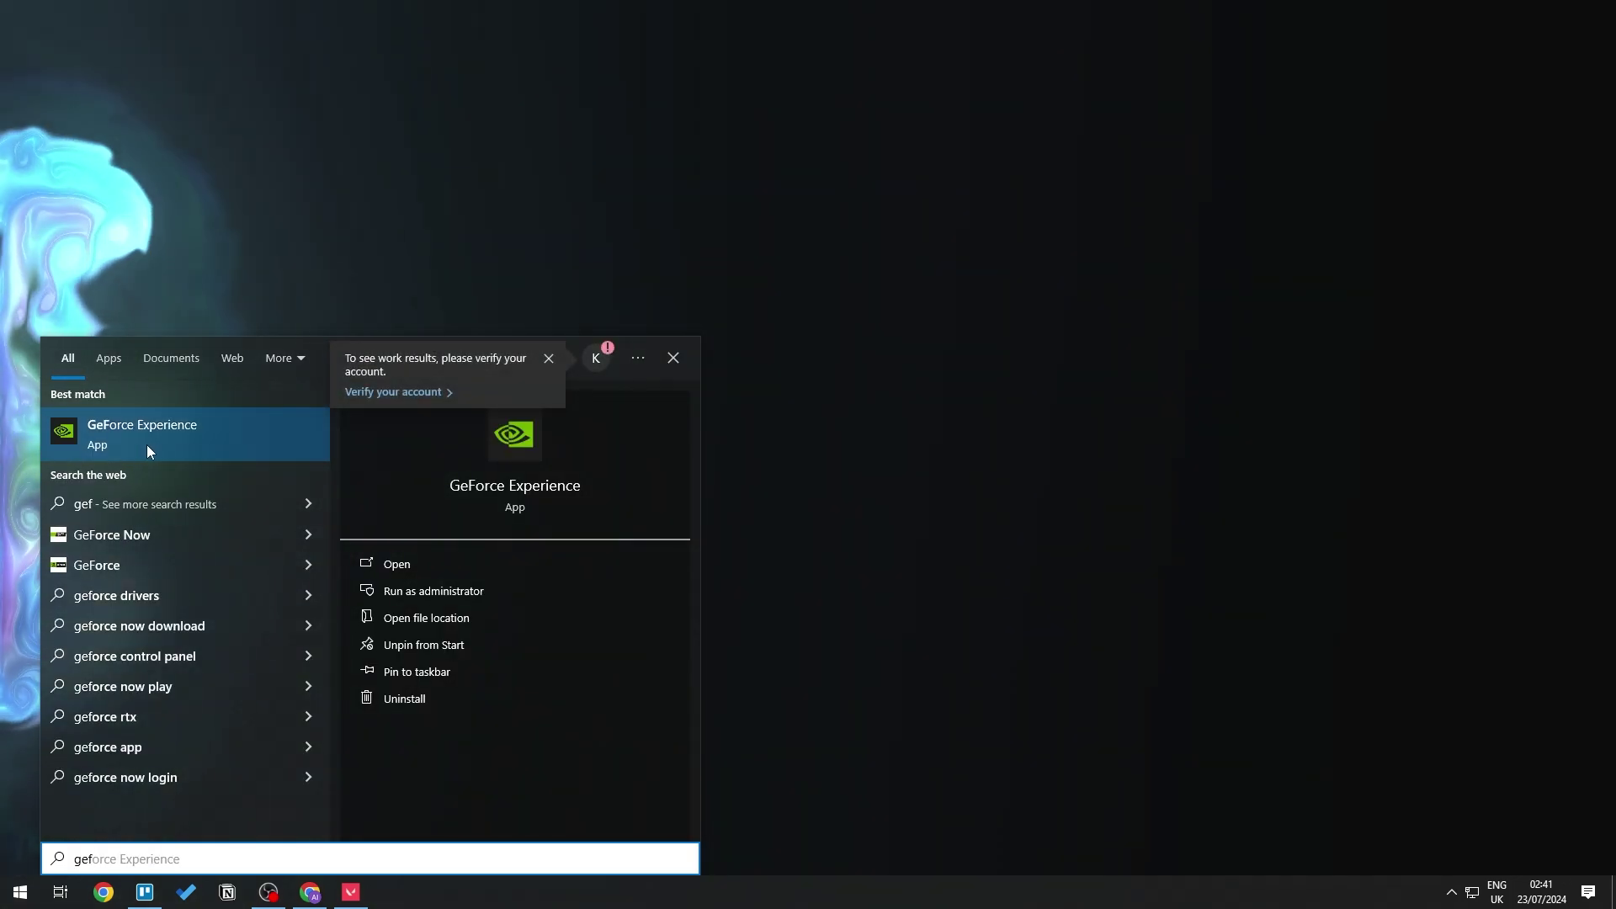
pyautogui.click(147, 445)
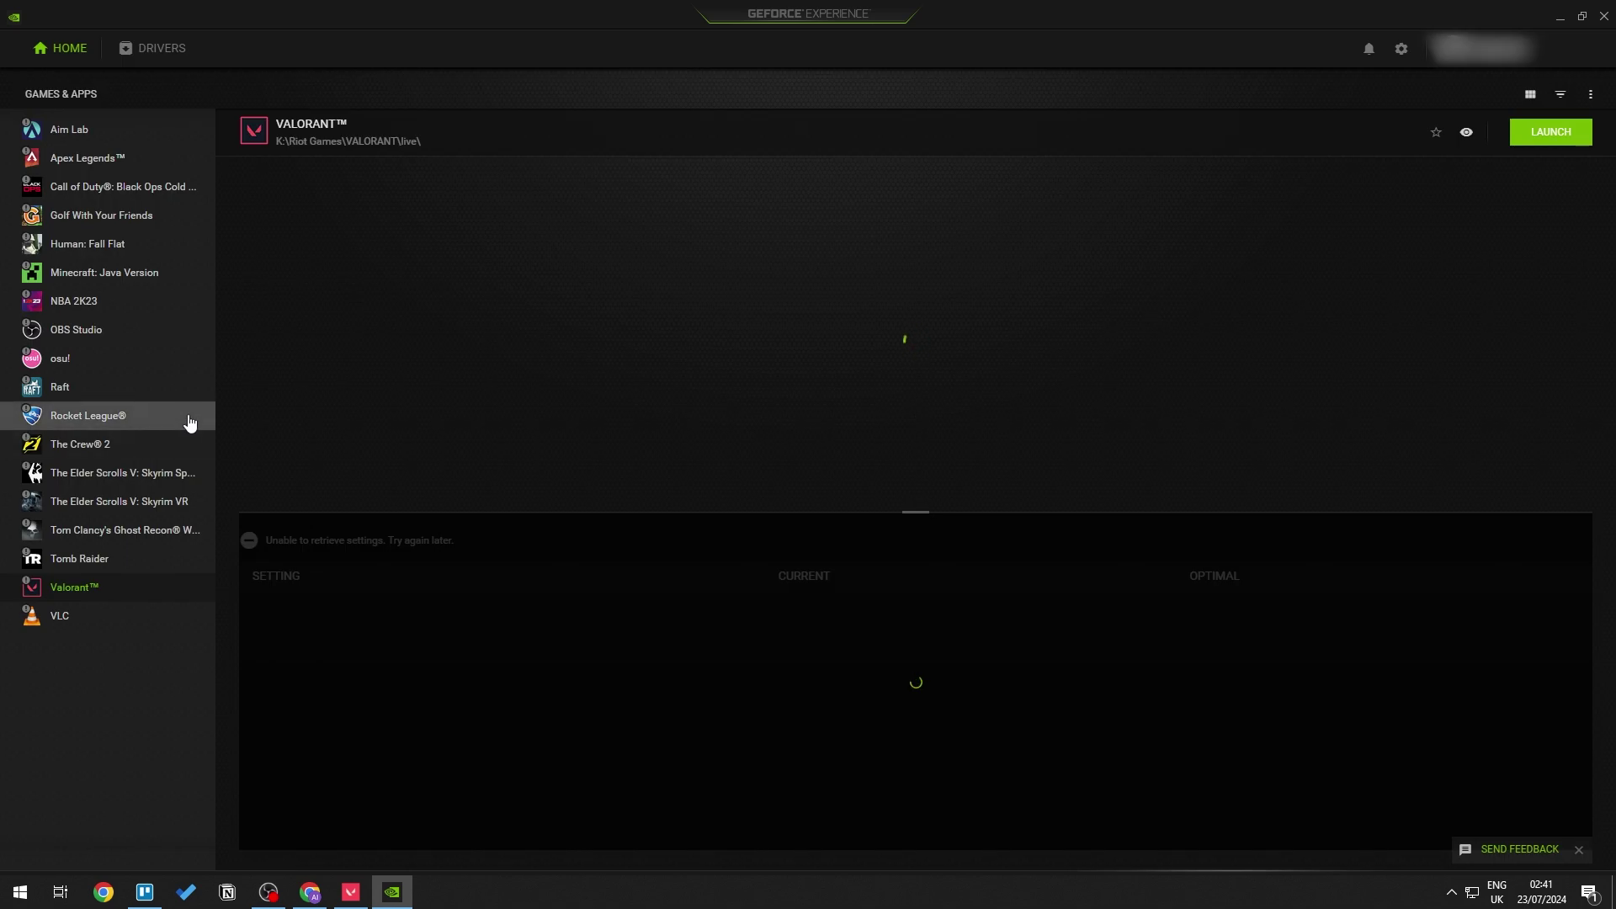
# Check the Drivers page for updates, confirming Game Ready driver 560.70 is the latest.
pyautogui.click(160, 55)
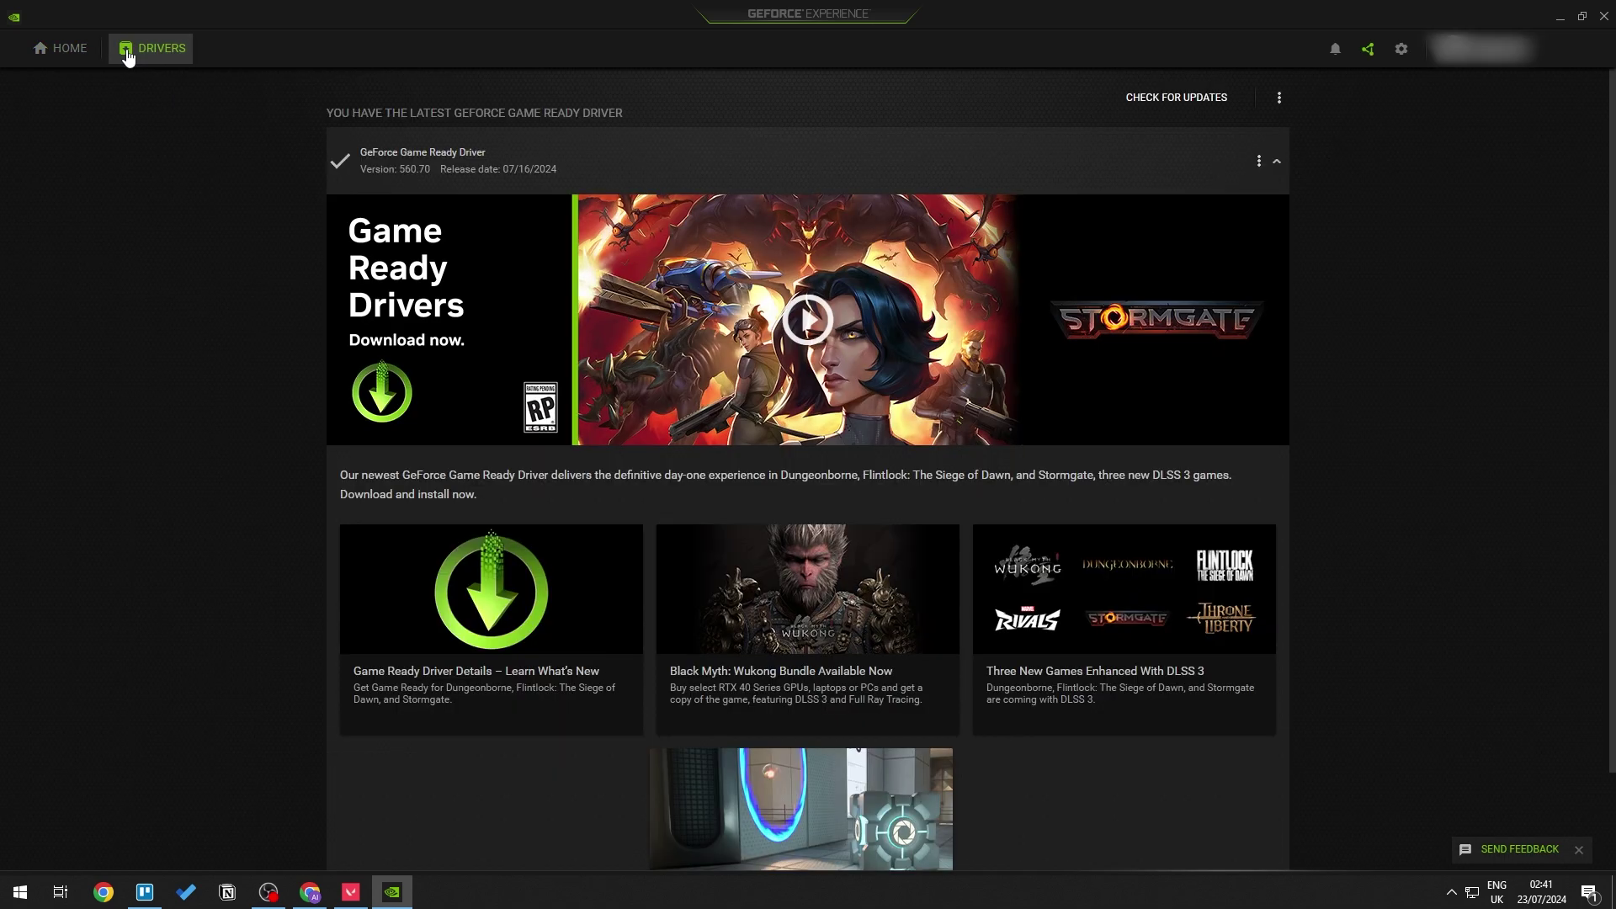
pyautogui.click(1210, 108)
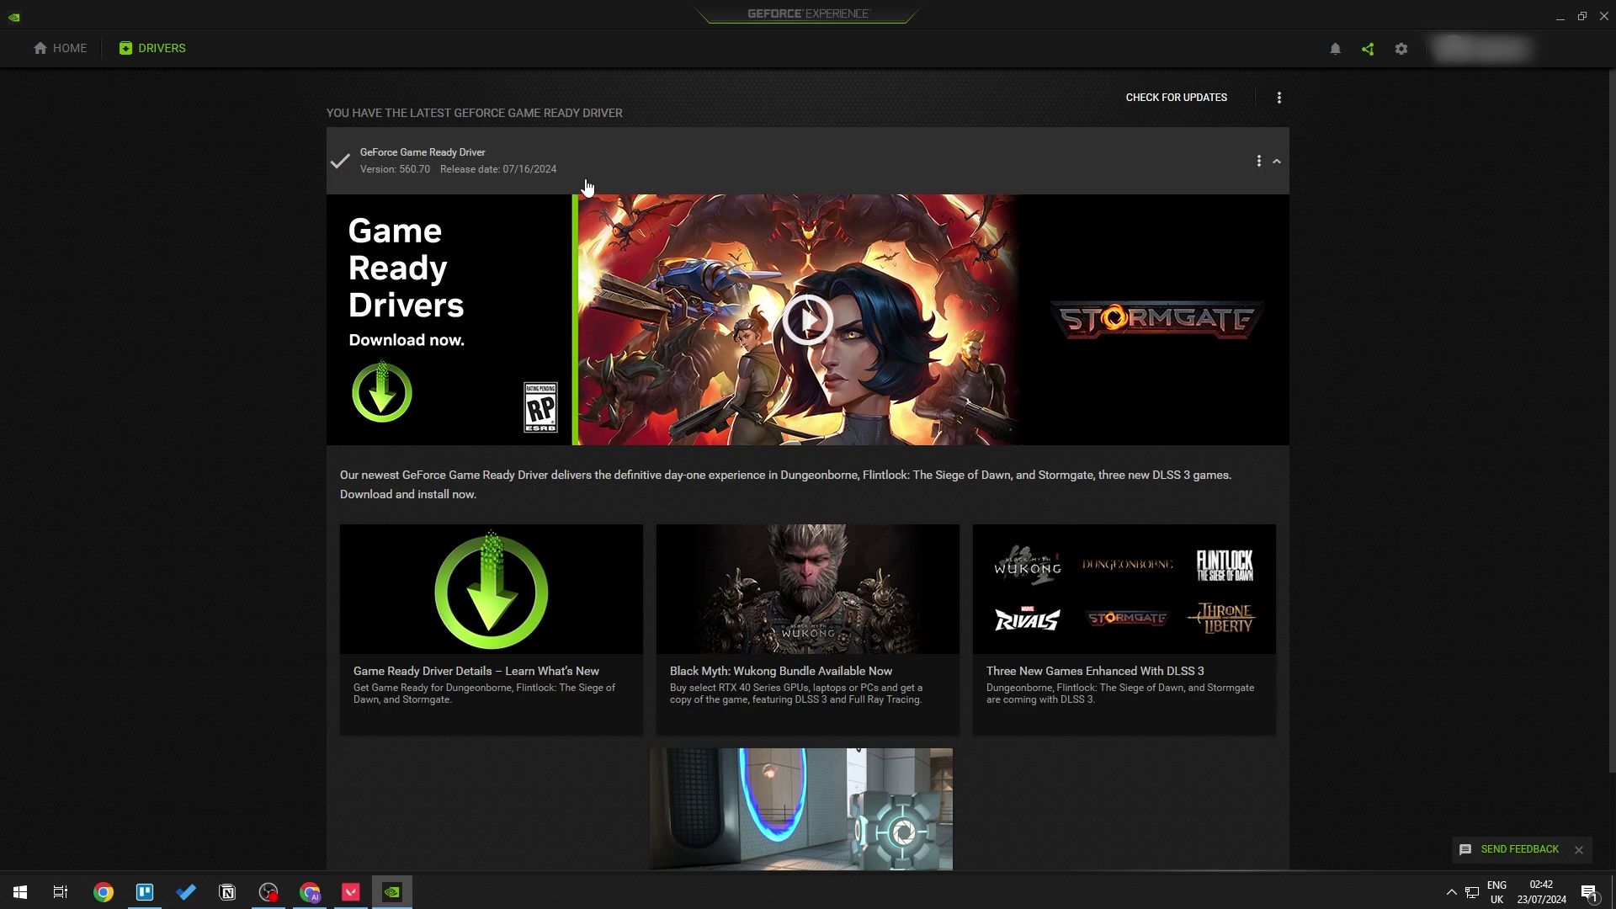
# Apply the optimal VALORANT settings from the Home page, such as 2560x1440 and MSAA 4x.
pyautogui.click(68, 50)
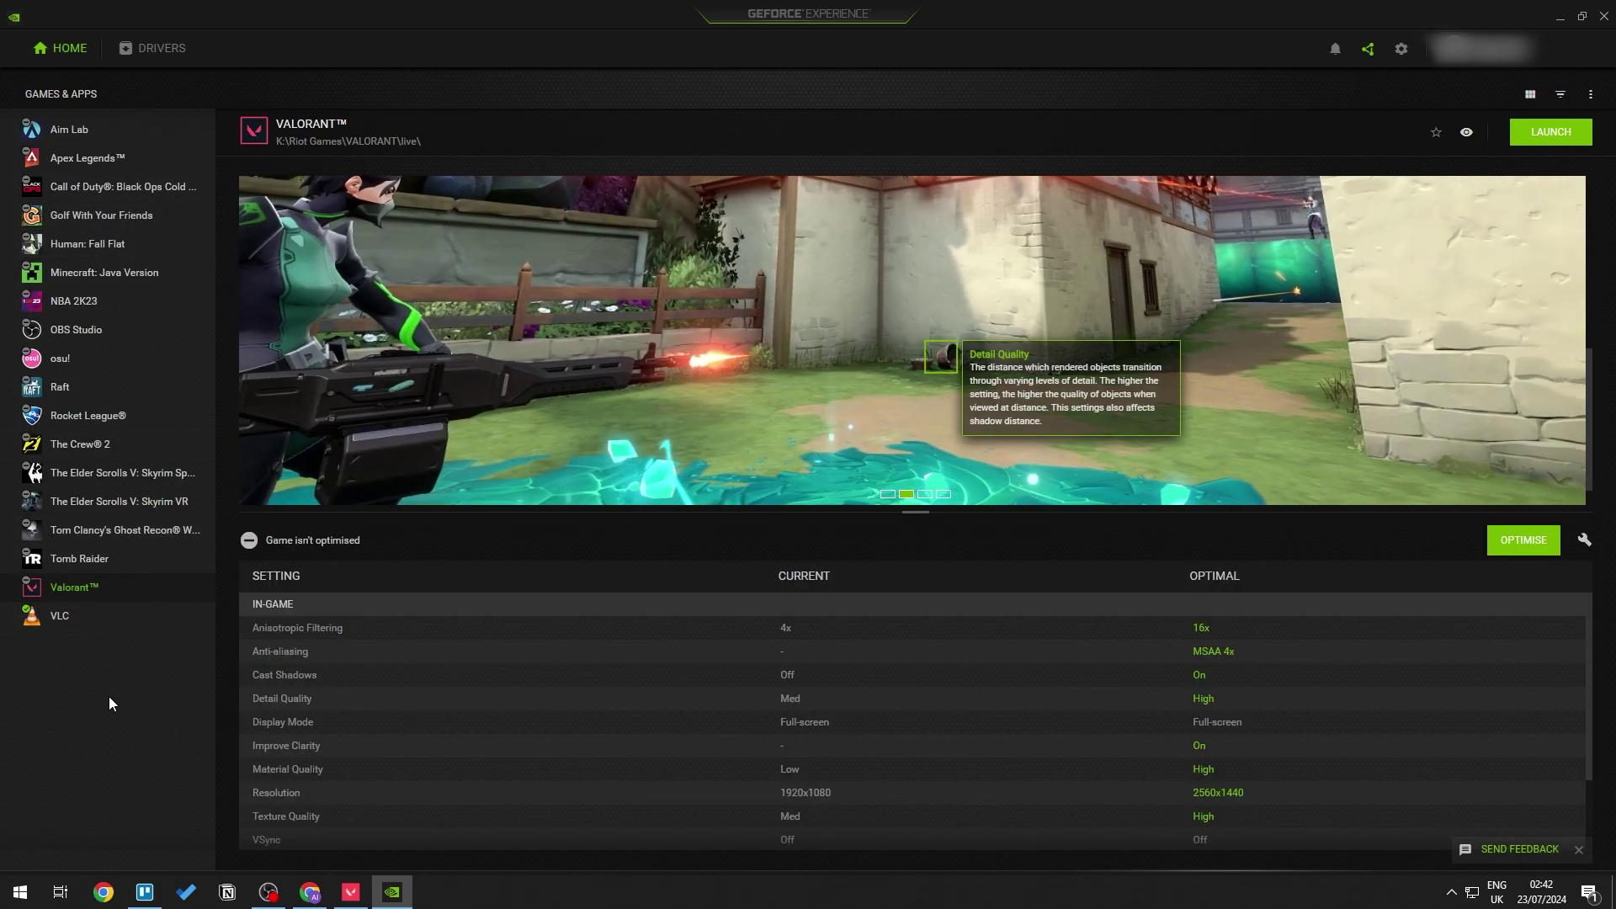
pyautogui.scroll(-1, 1229, 640)
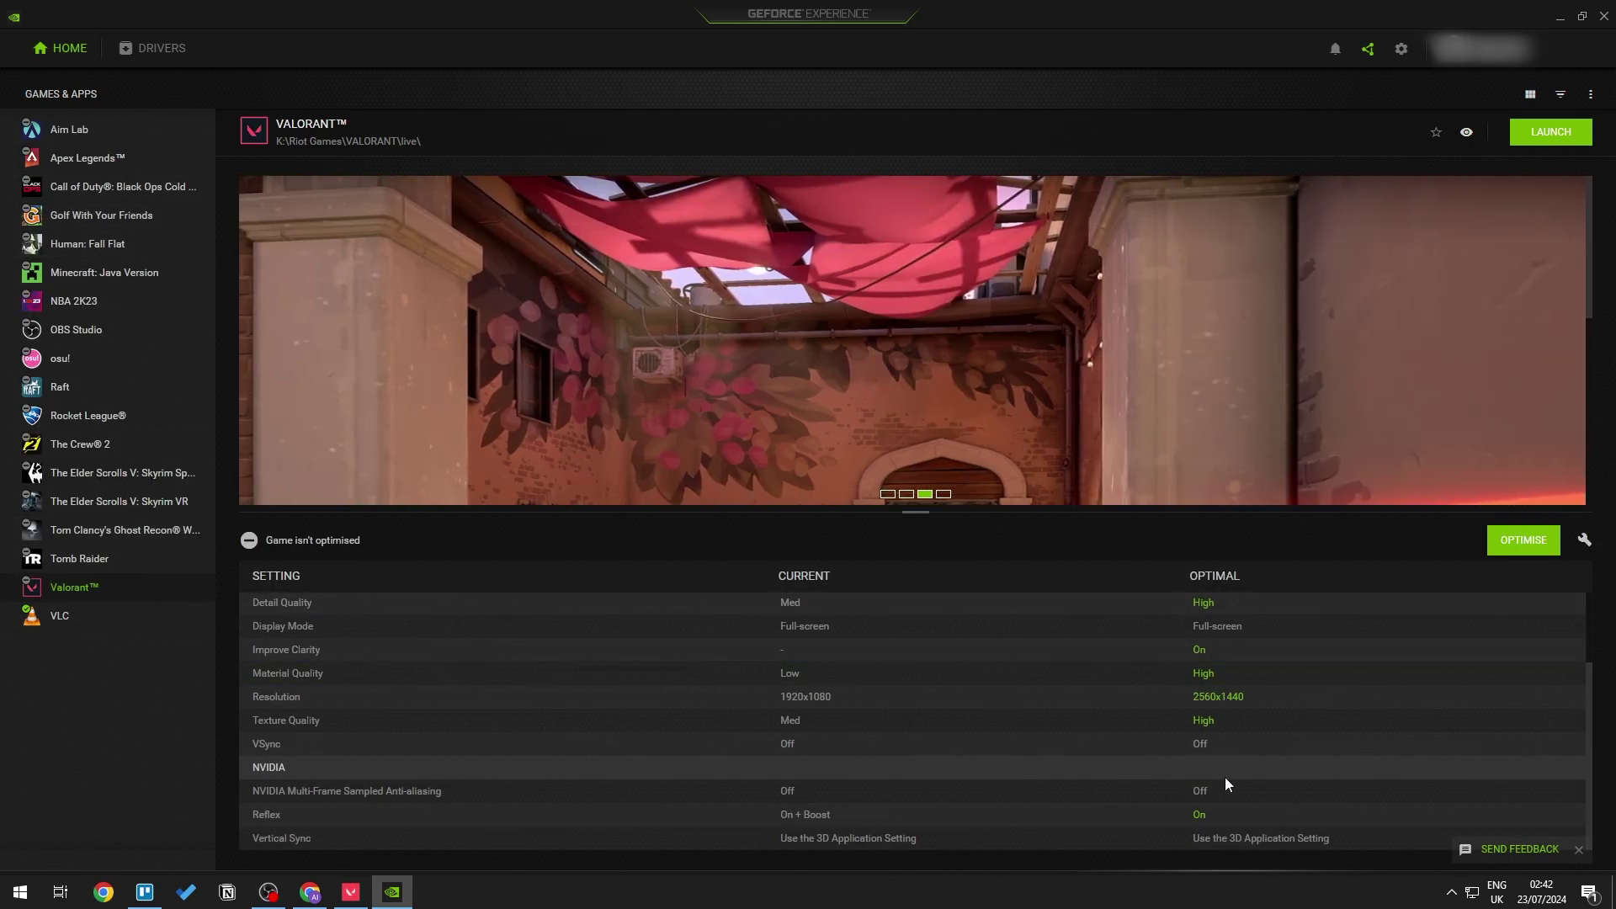
pyautogui.scroll(1, 1228, 778)
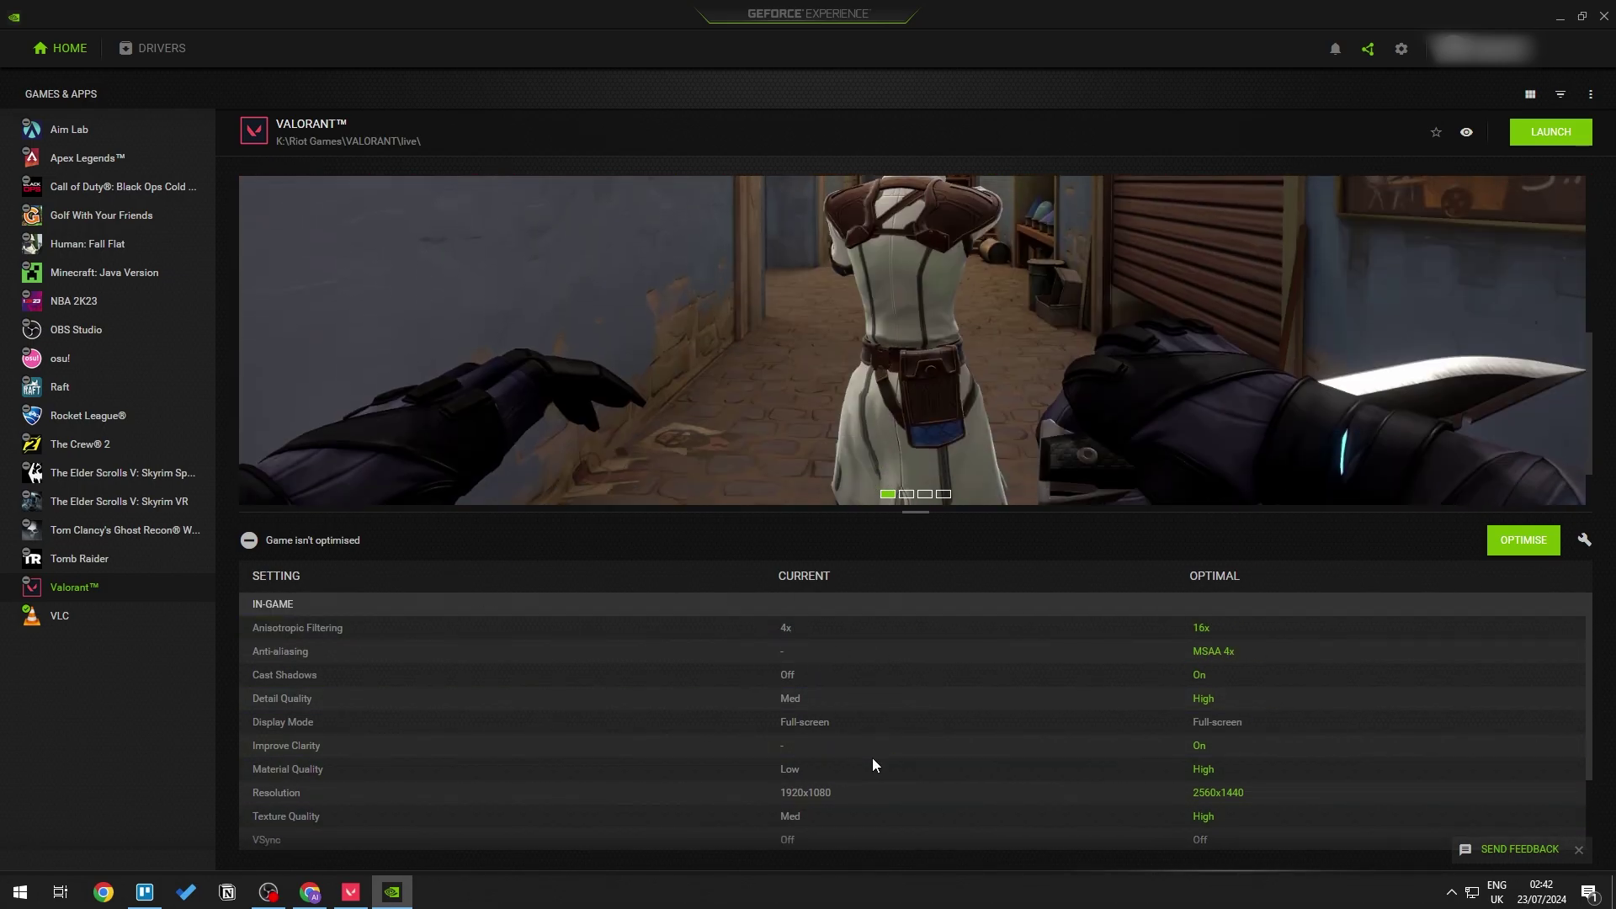
pyautogui.scroll(-1, 836, 736)
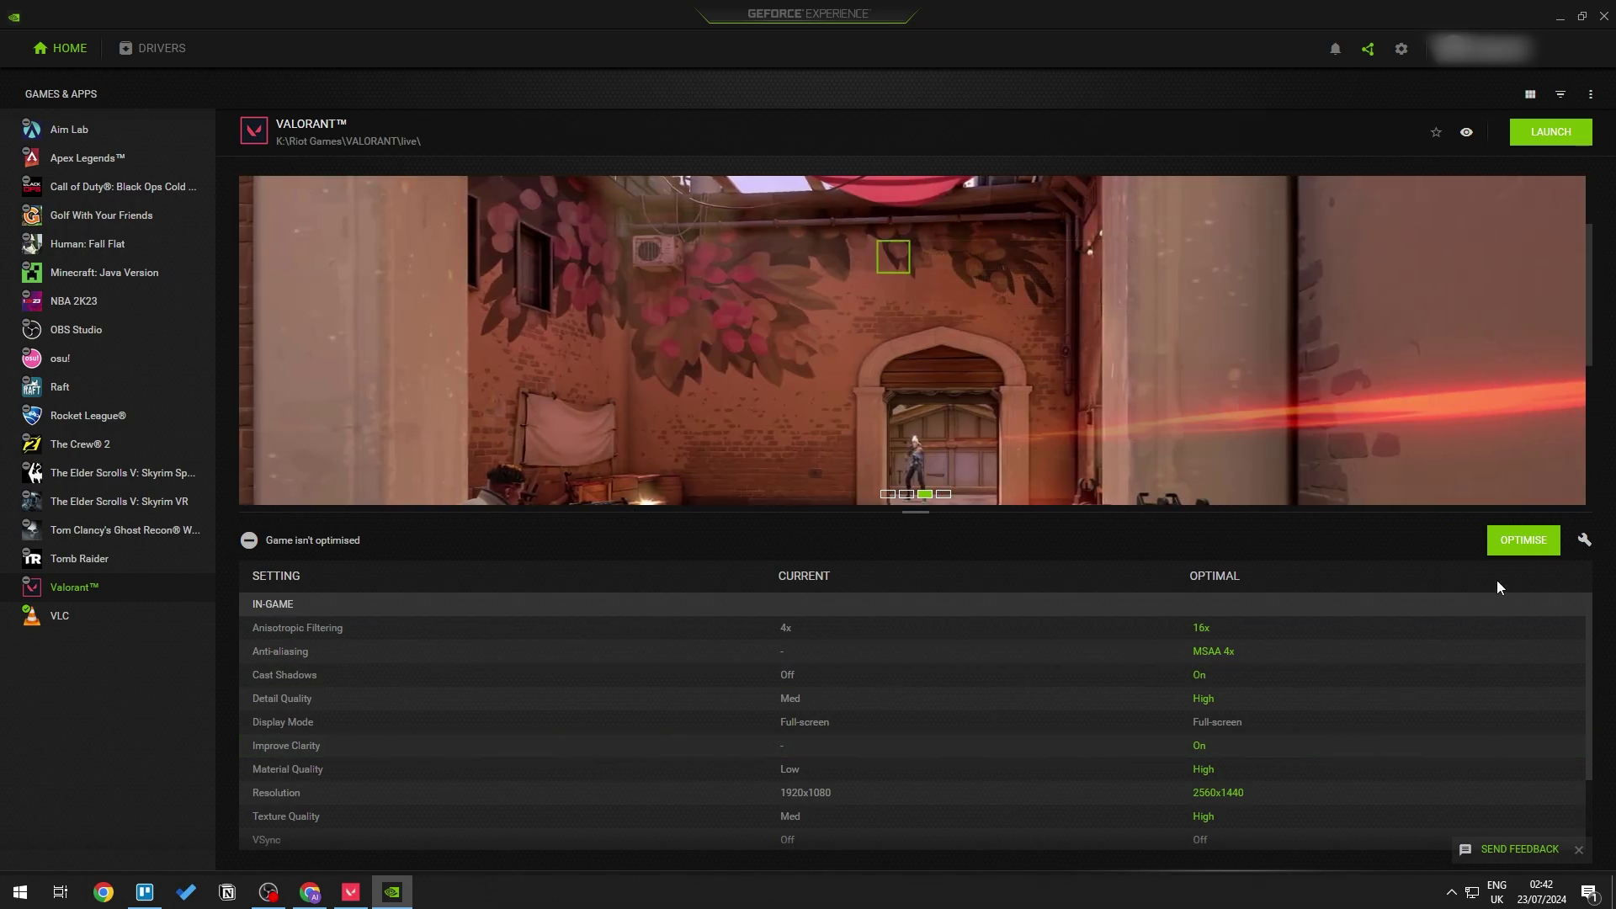
pyautogui.click(1532, 543)
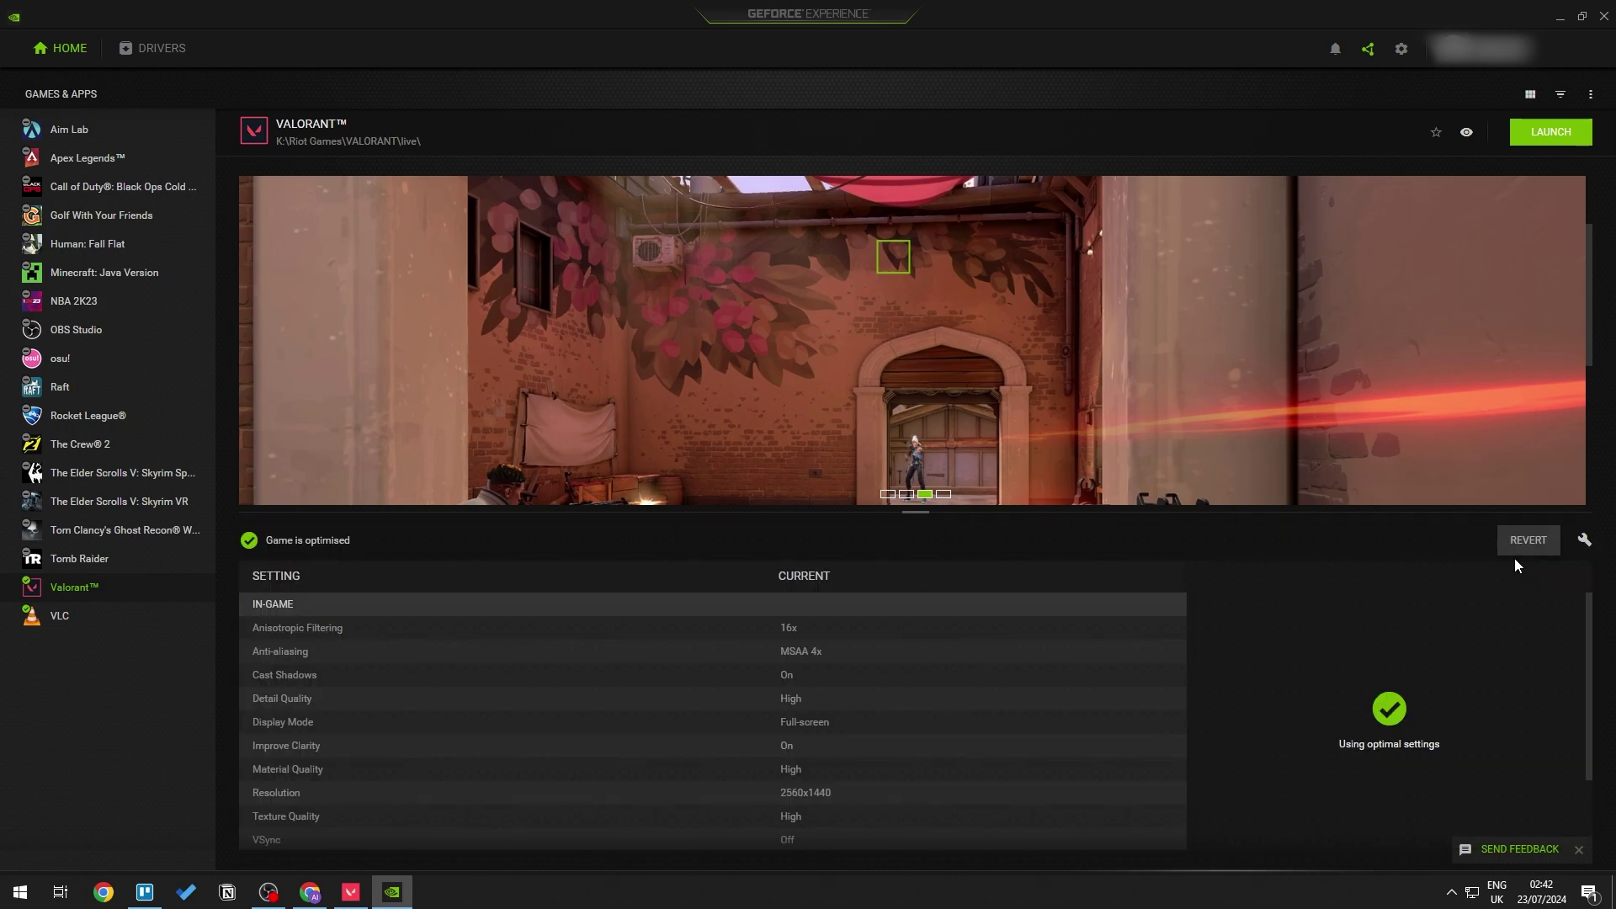
# Switch to the relaunched VALORANT client at its main menu.
pyautogui.scroll(-2, 1305, 729)
pyautogui.scroll(2, 878, 766)
pyautogui.click(350, 892)
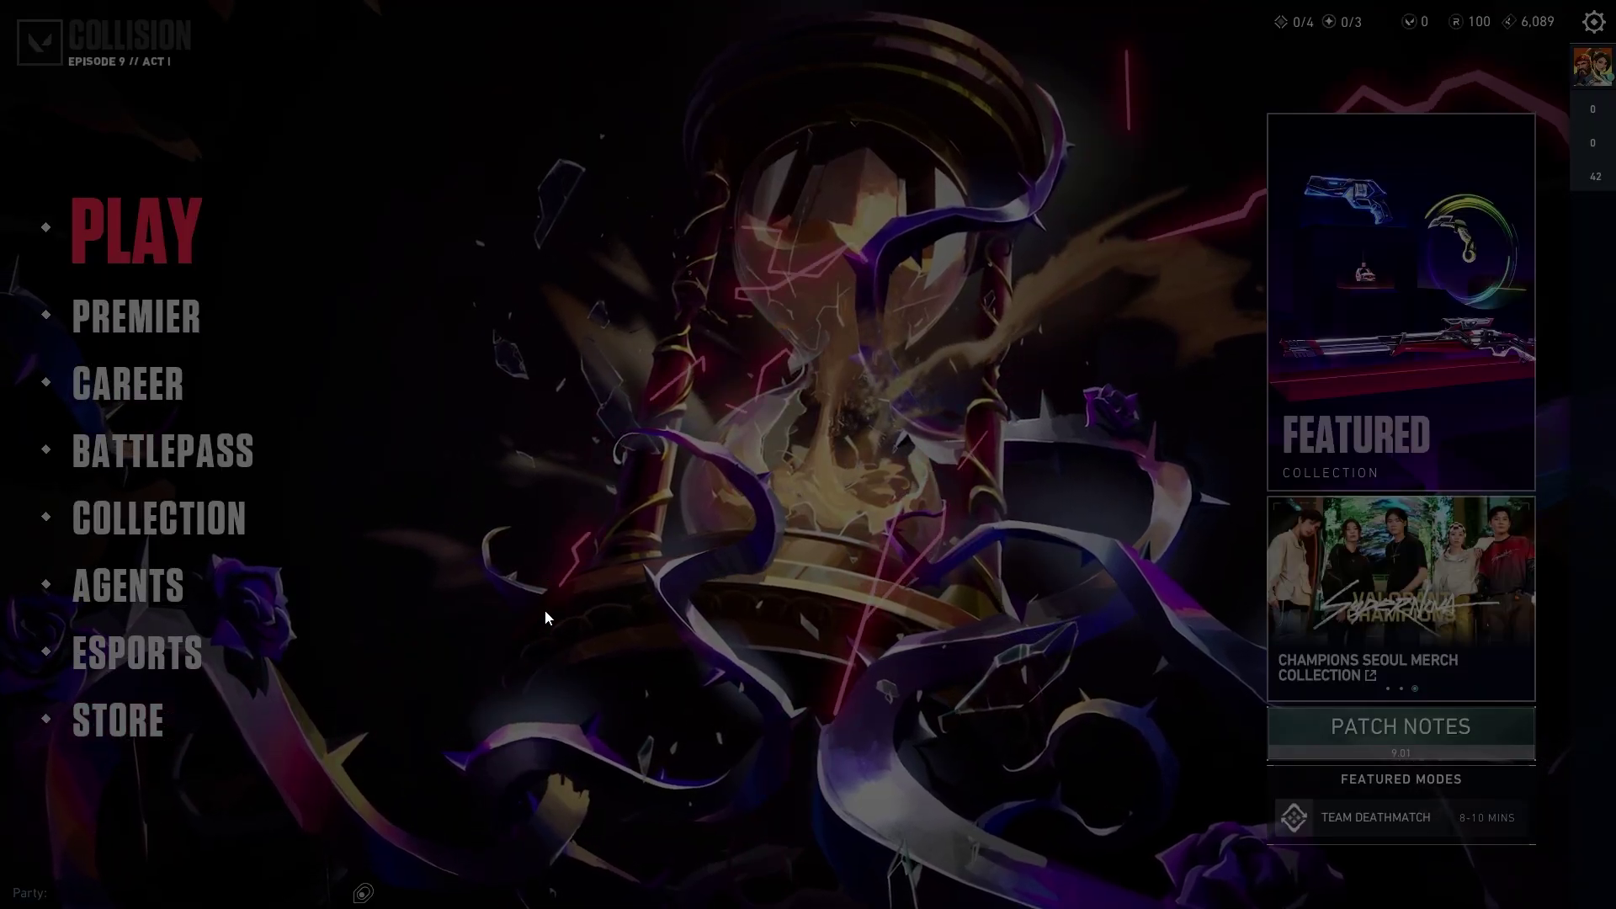